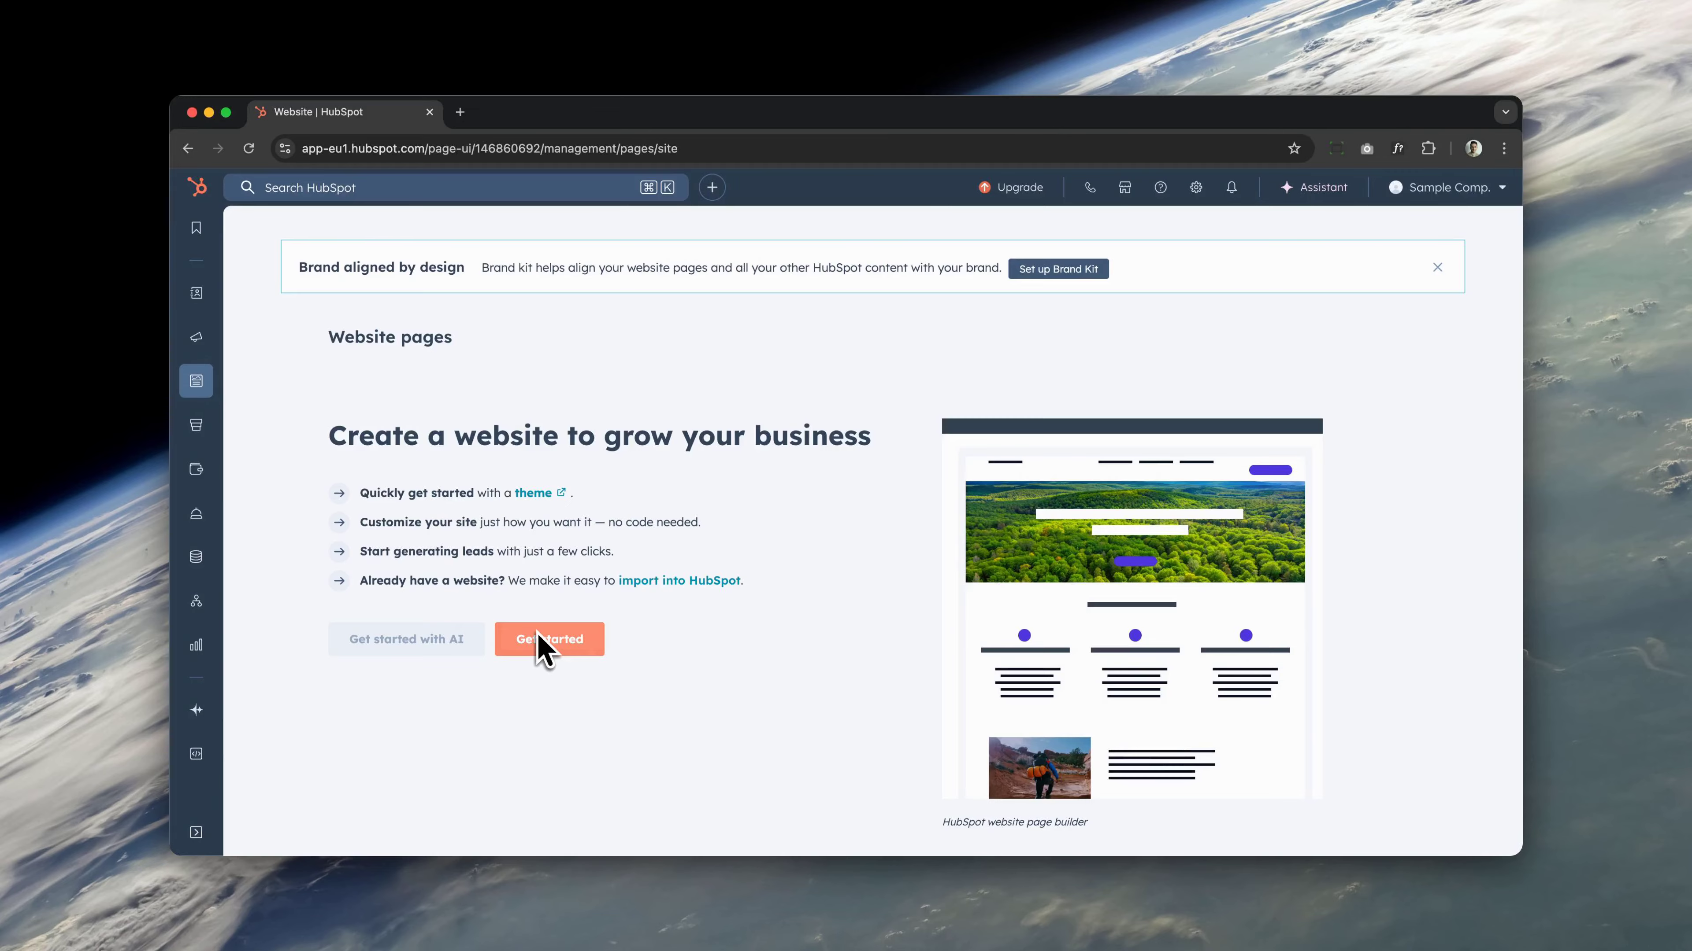
# Step: Start creating a new website page and look through the available Elevate theme templates
pyautogui.click(538, 637)
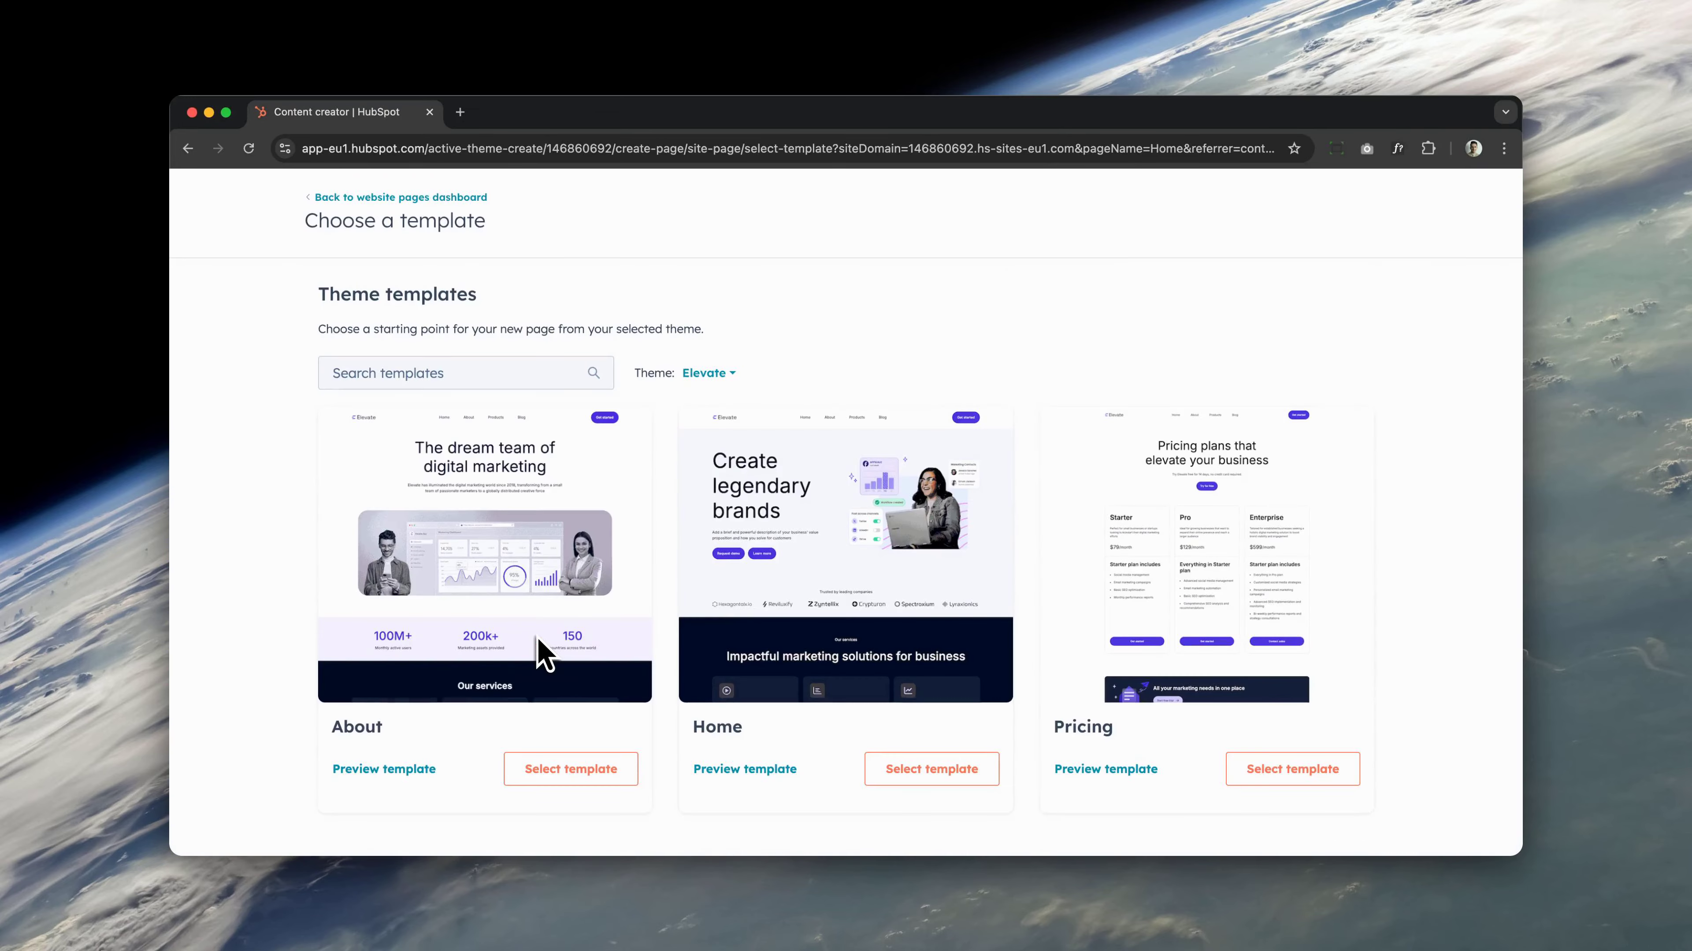
pyautogui.scroll(-6, 537, 640)
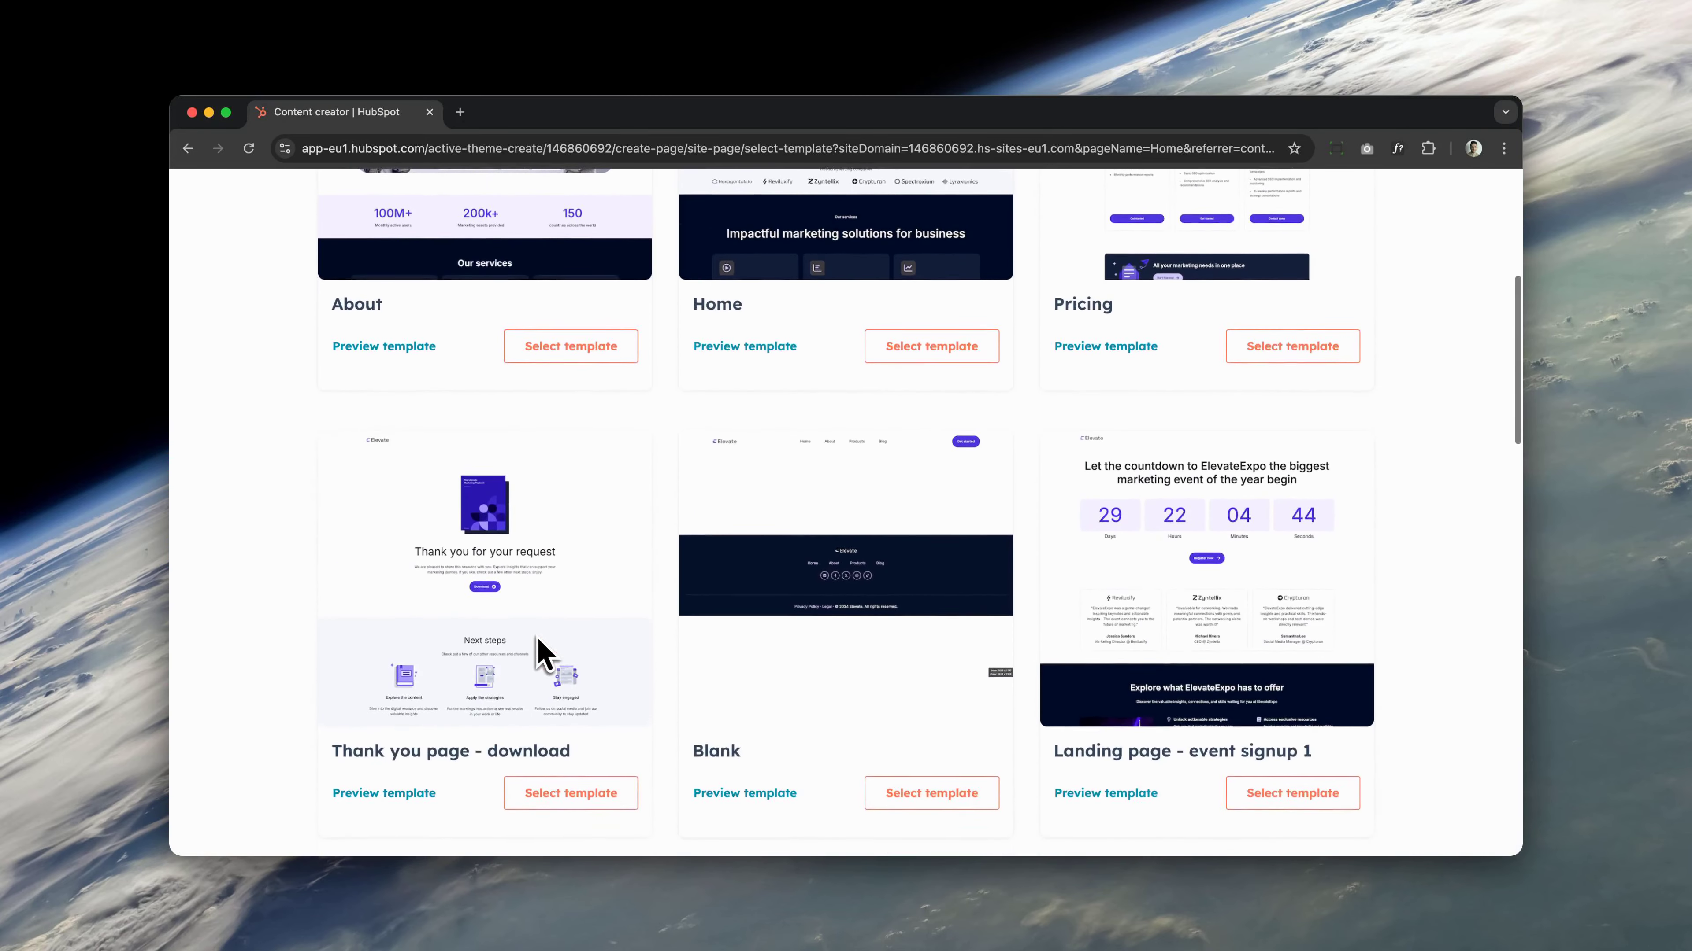
pyautogui.scroll(-10, 539, 650)
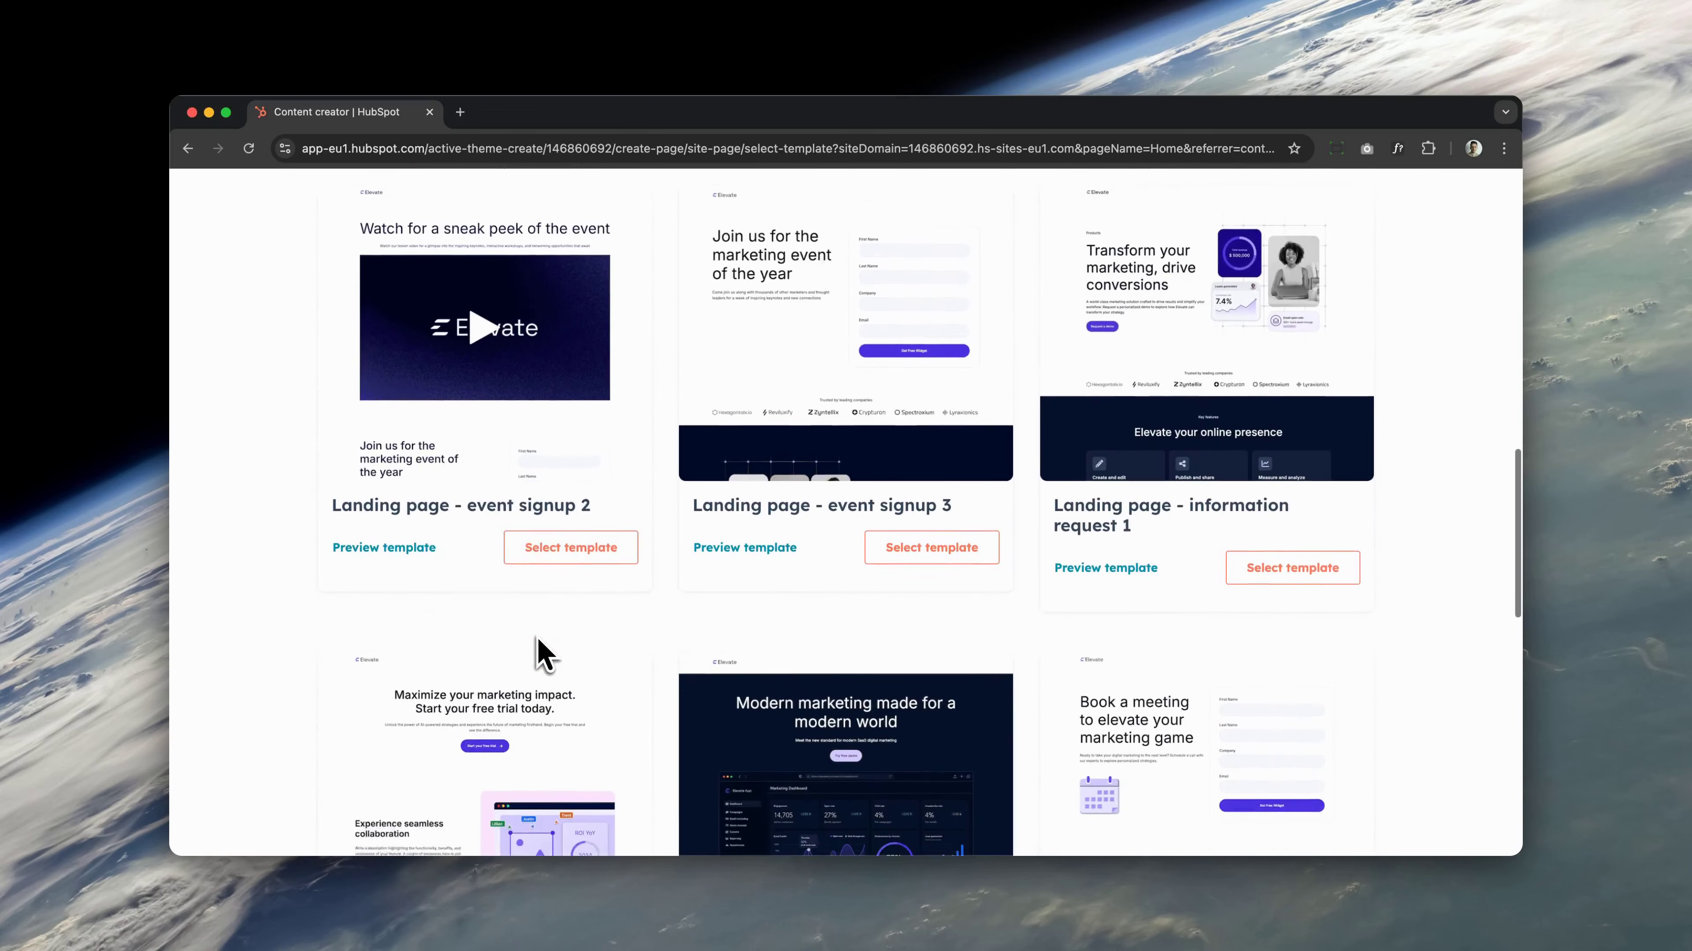
pyautogui.scroll(-8, 540, 645)
pyautogui.scroll(7, 542, 653)
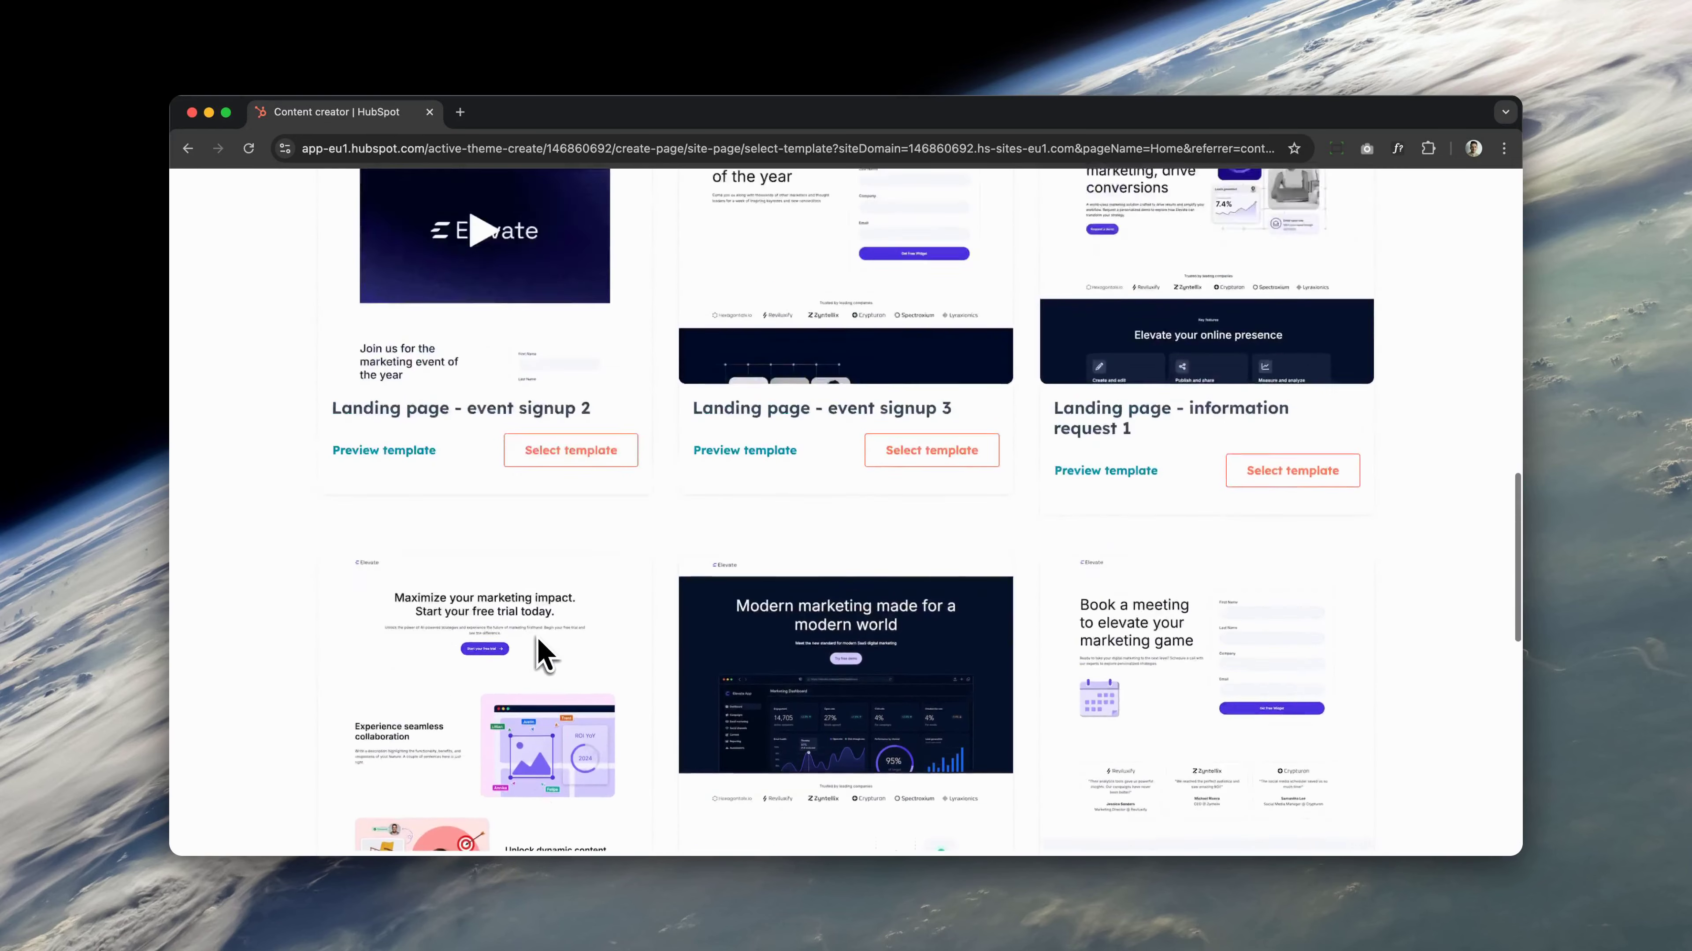
pyautogui.scroll(5, 541, 651)
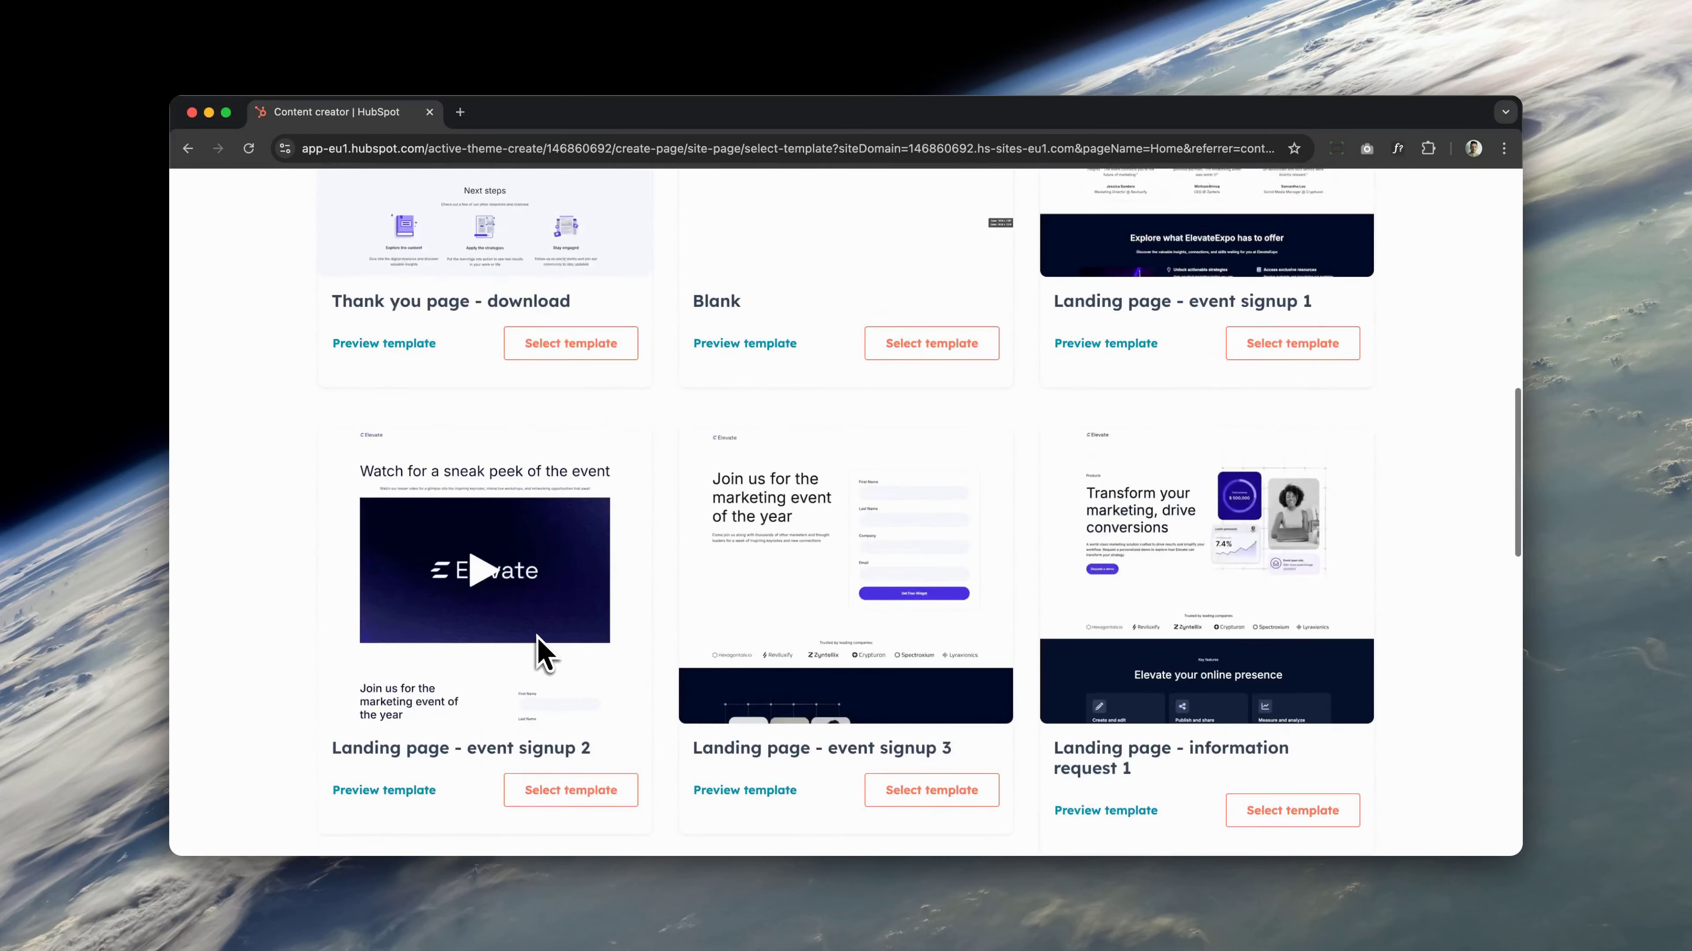
# Step: Preview the "Landing page - event signup 2" template and look through its sections in the desktop view
pyautogui.click(401, 789)
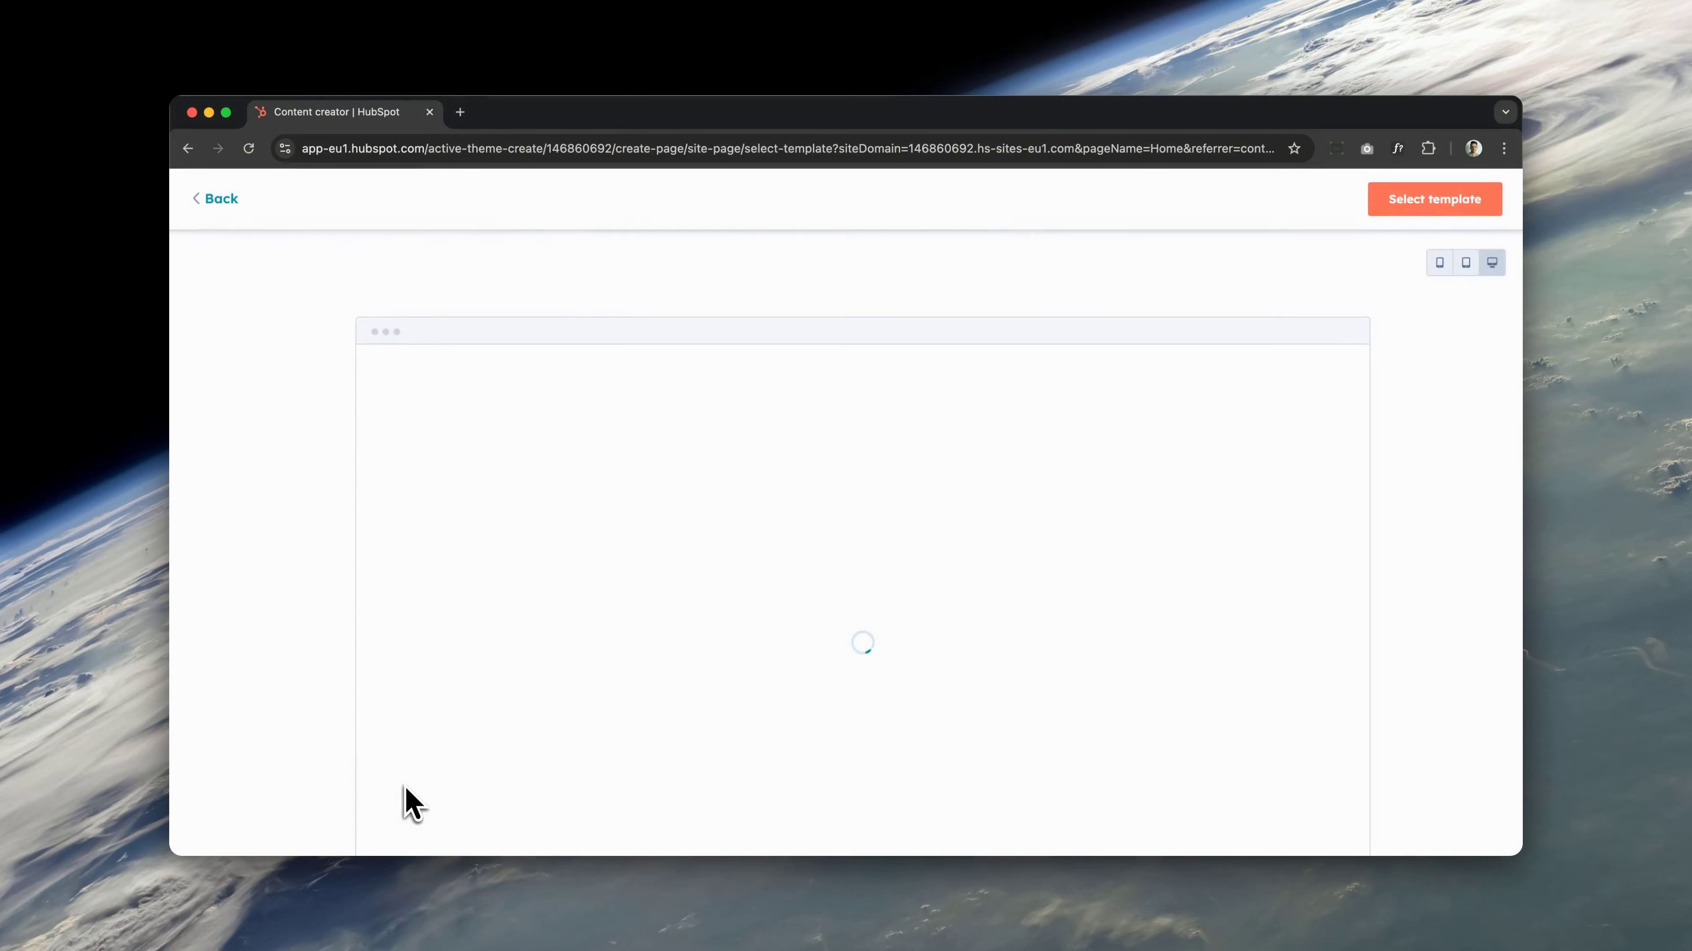
pyautogui.scroll(-2, 399, 629)
pyautogui.scroll(-15, 397, 612)
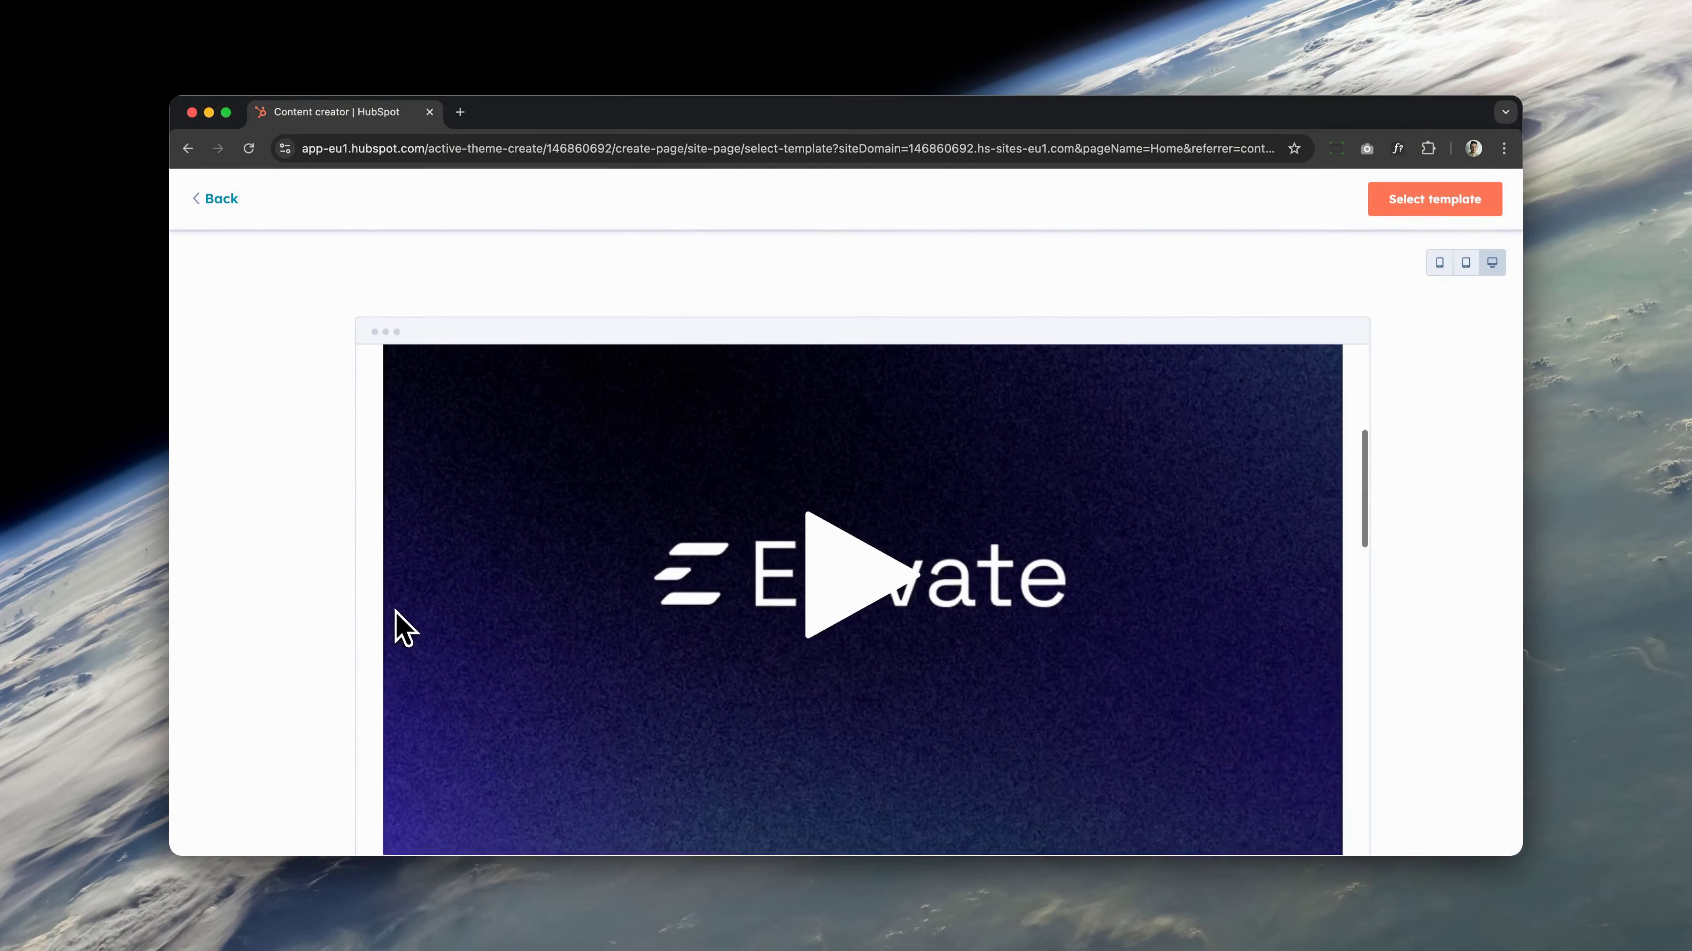
pyautogui.scroll(-15, 395, 612)
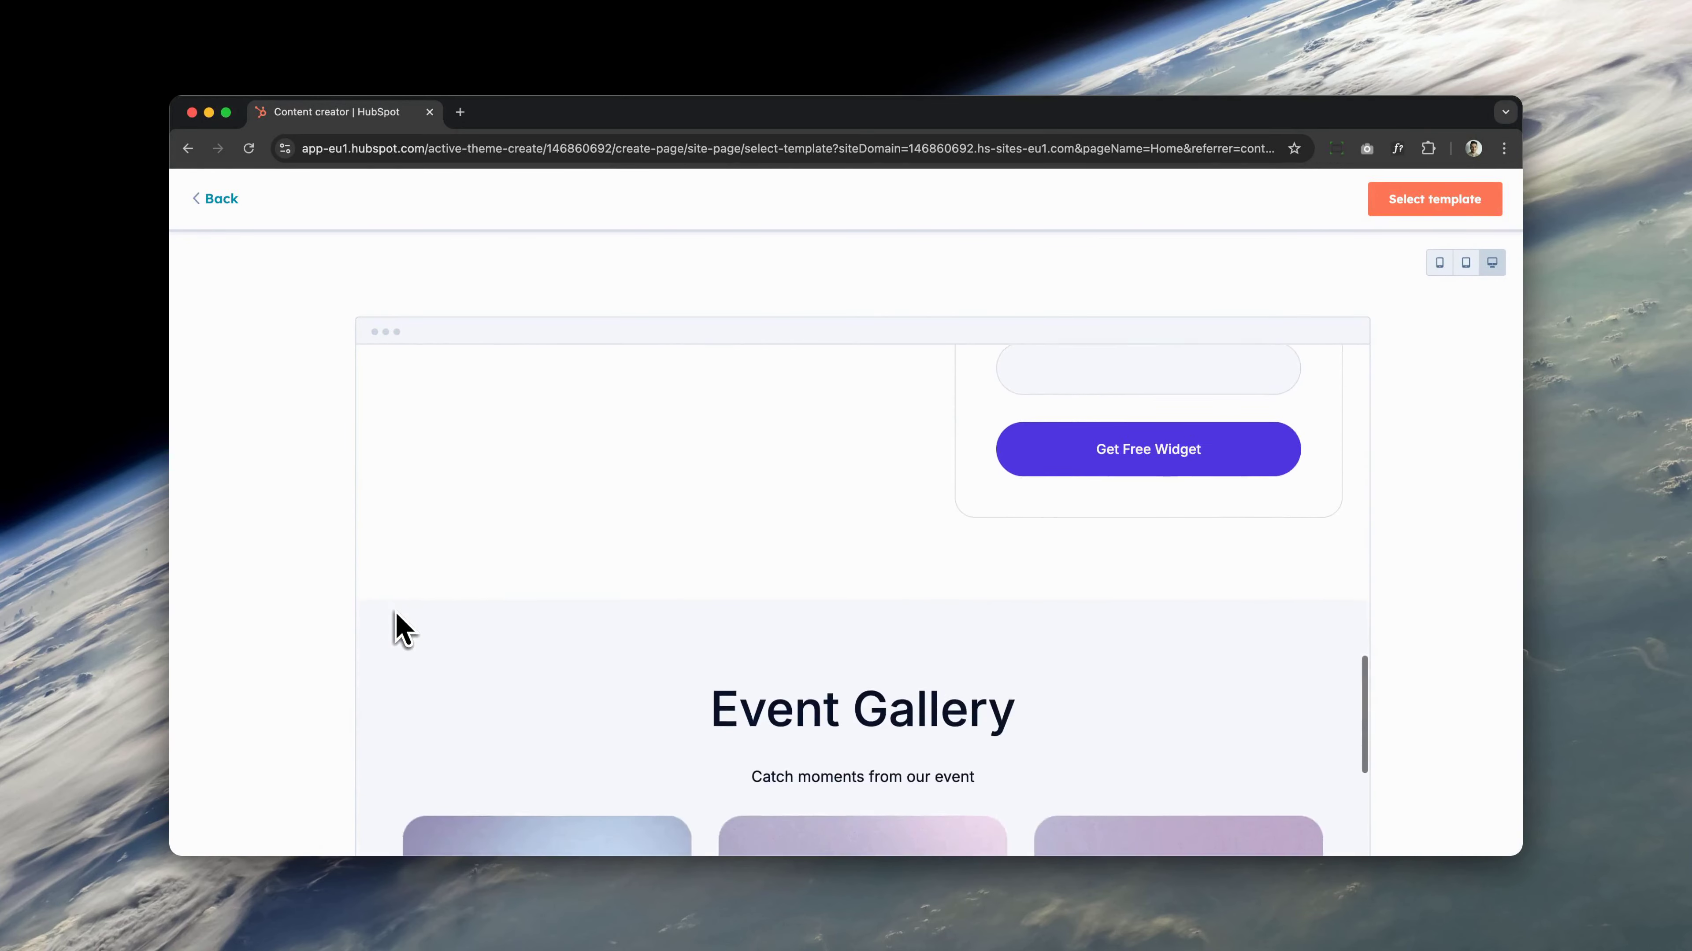
pyautogui.scroll(20, 395, 613)
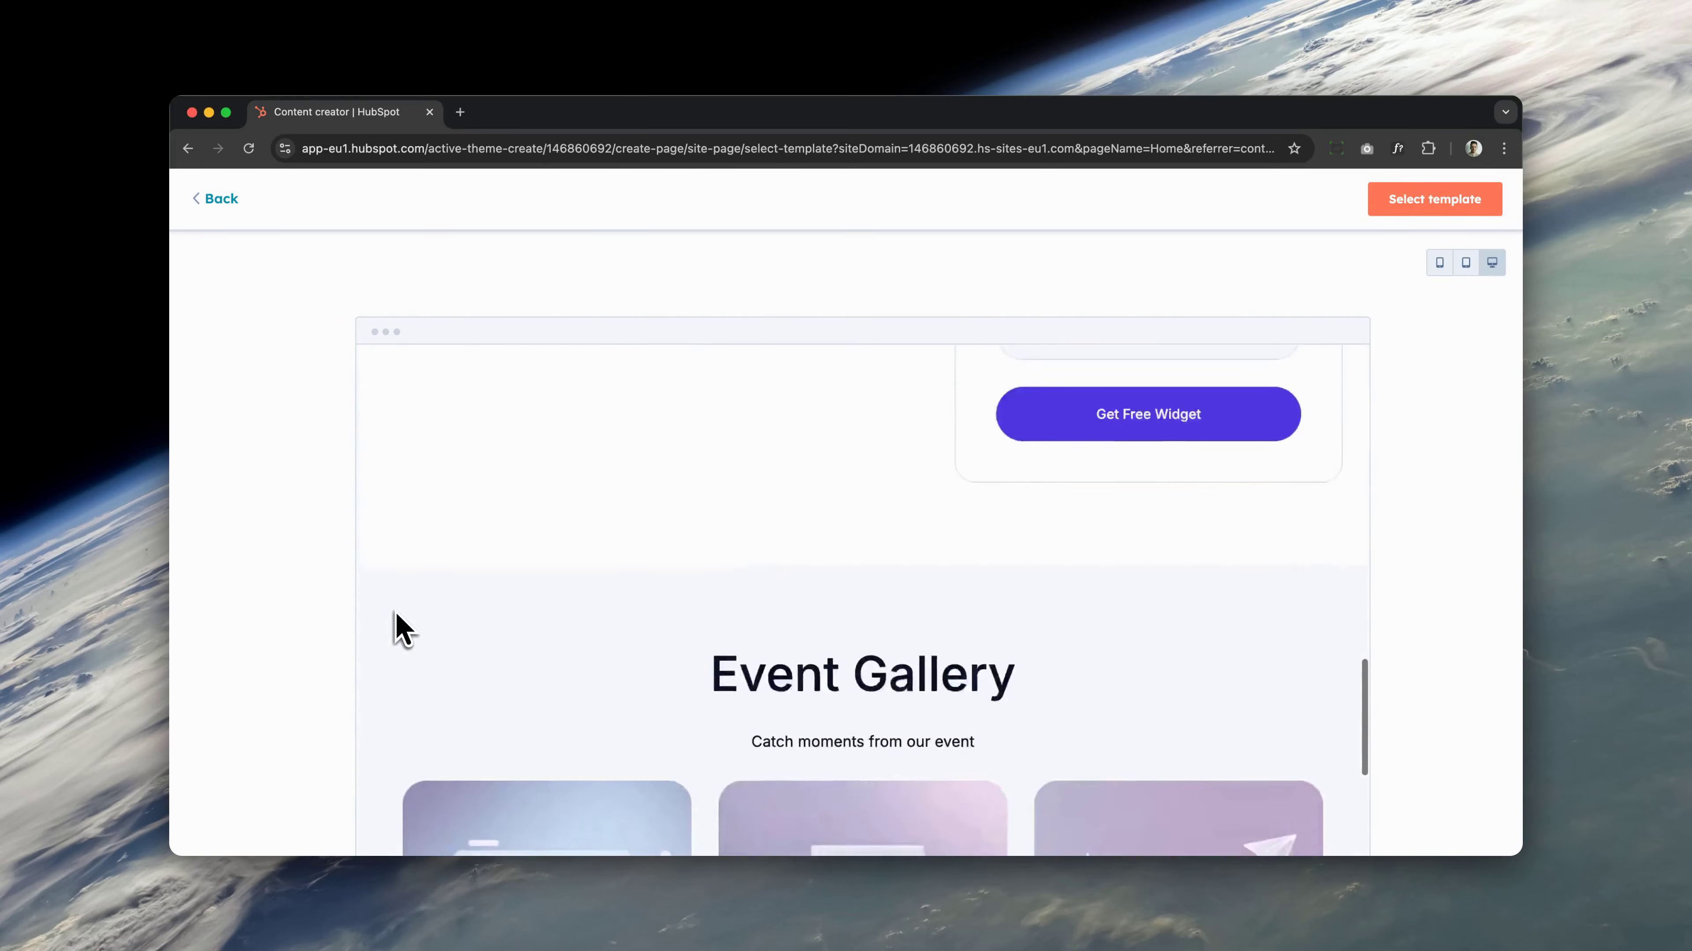
pyautogui.scroll(10, 395, 612)
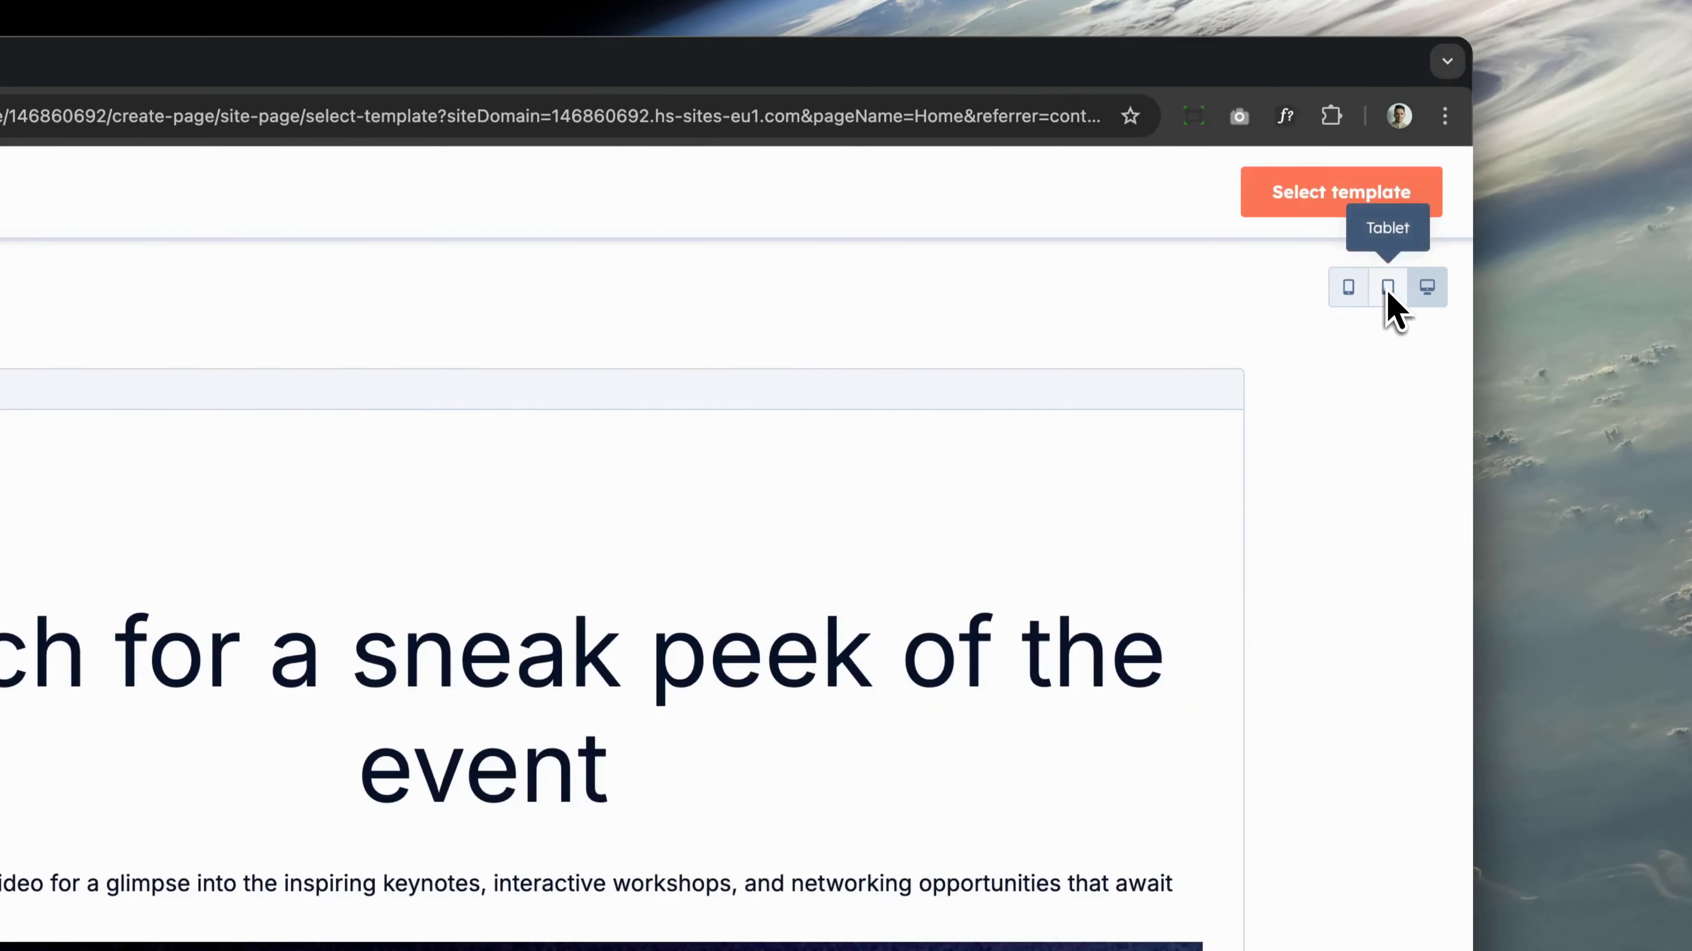
# Step: Check the template preview in tablet and mobile views, looking through the page in the mobile layout
pyautogui.click(1391, 294)
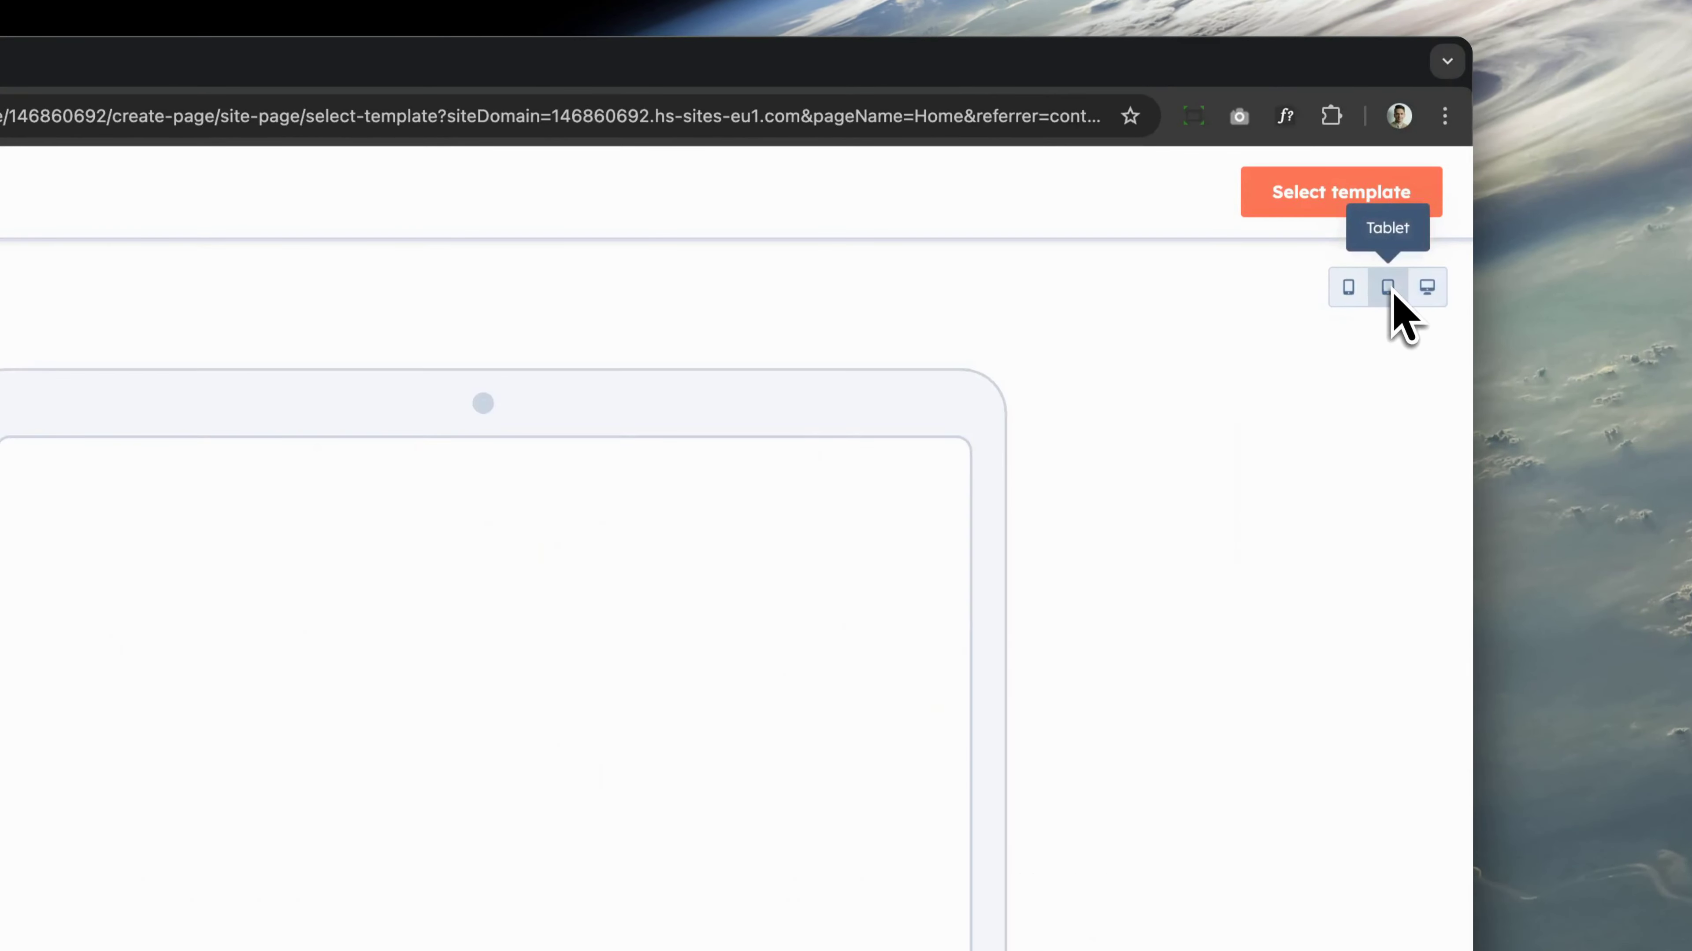
pyautogui.click(1347, 290)
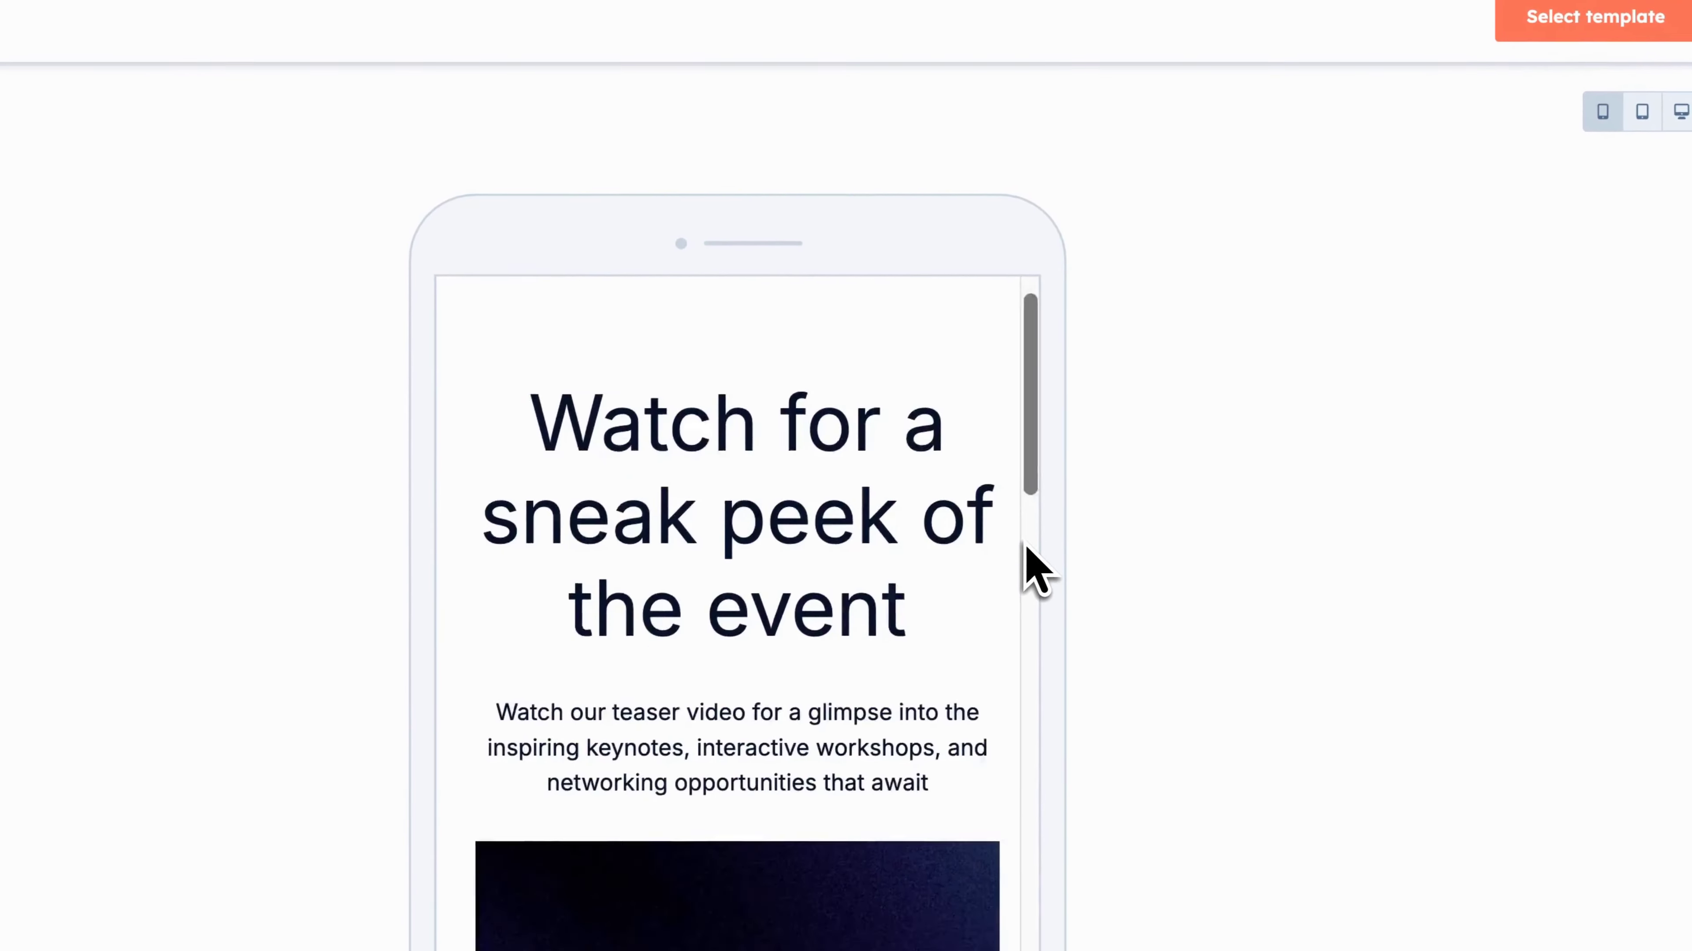
pyautogui.scroll(-10, 1031, 568)
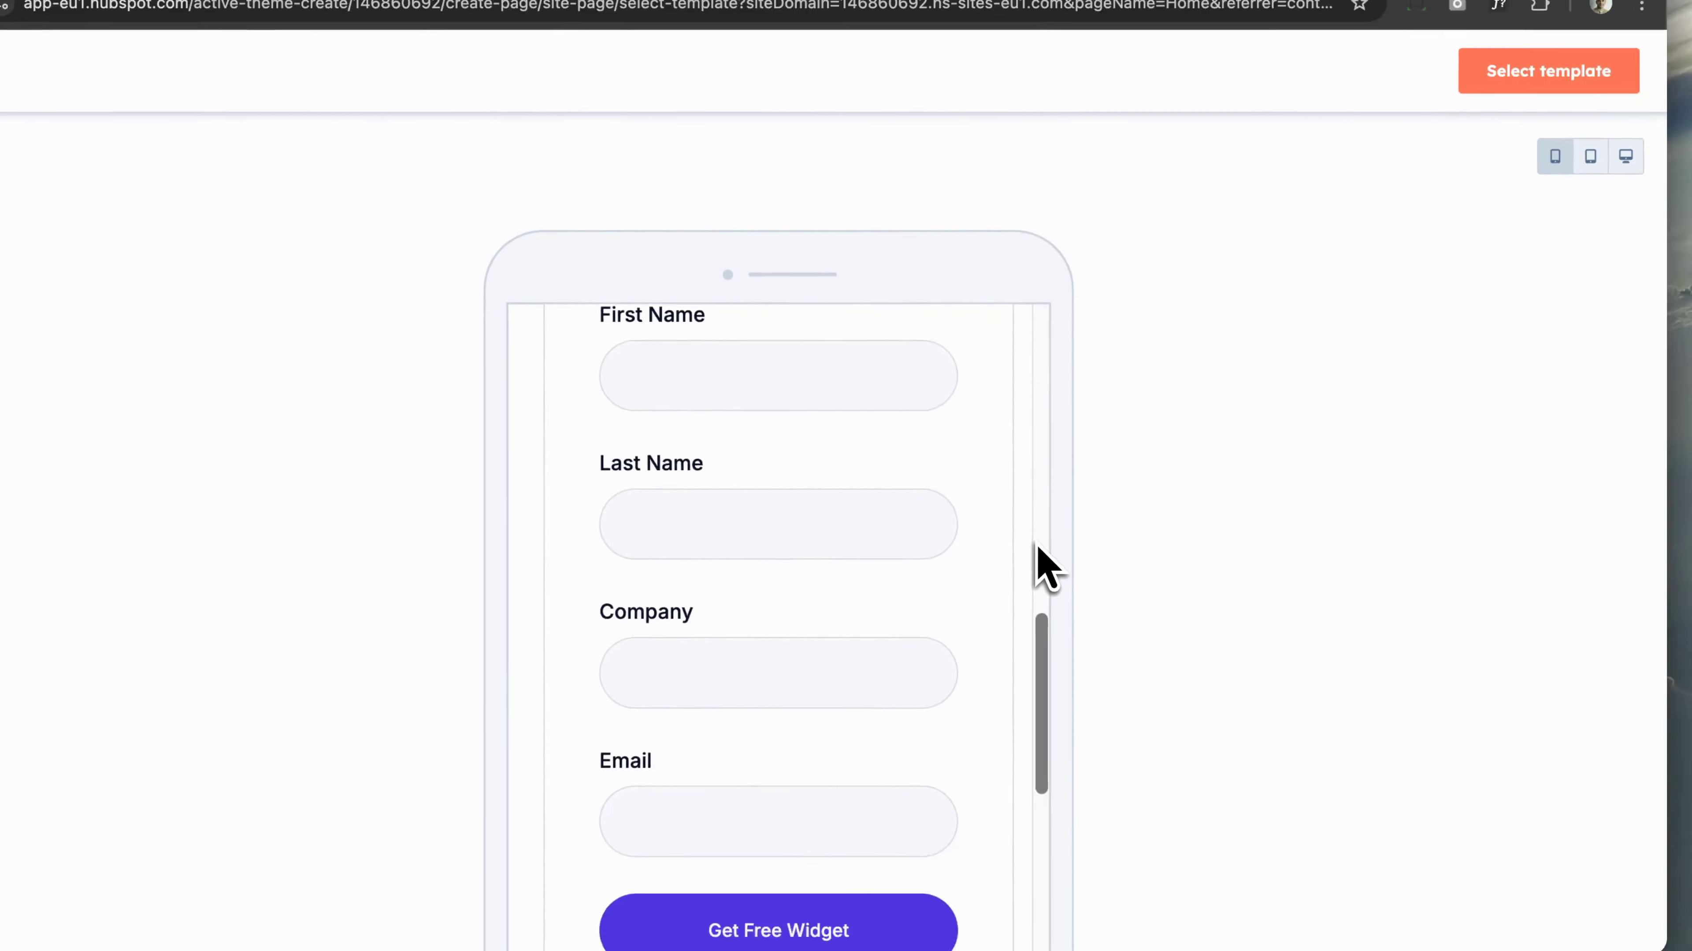
pyautogui.scroll(10, 1046, 567)
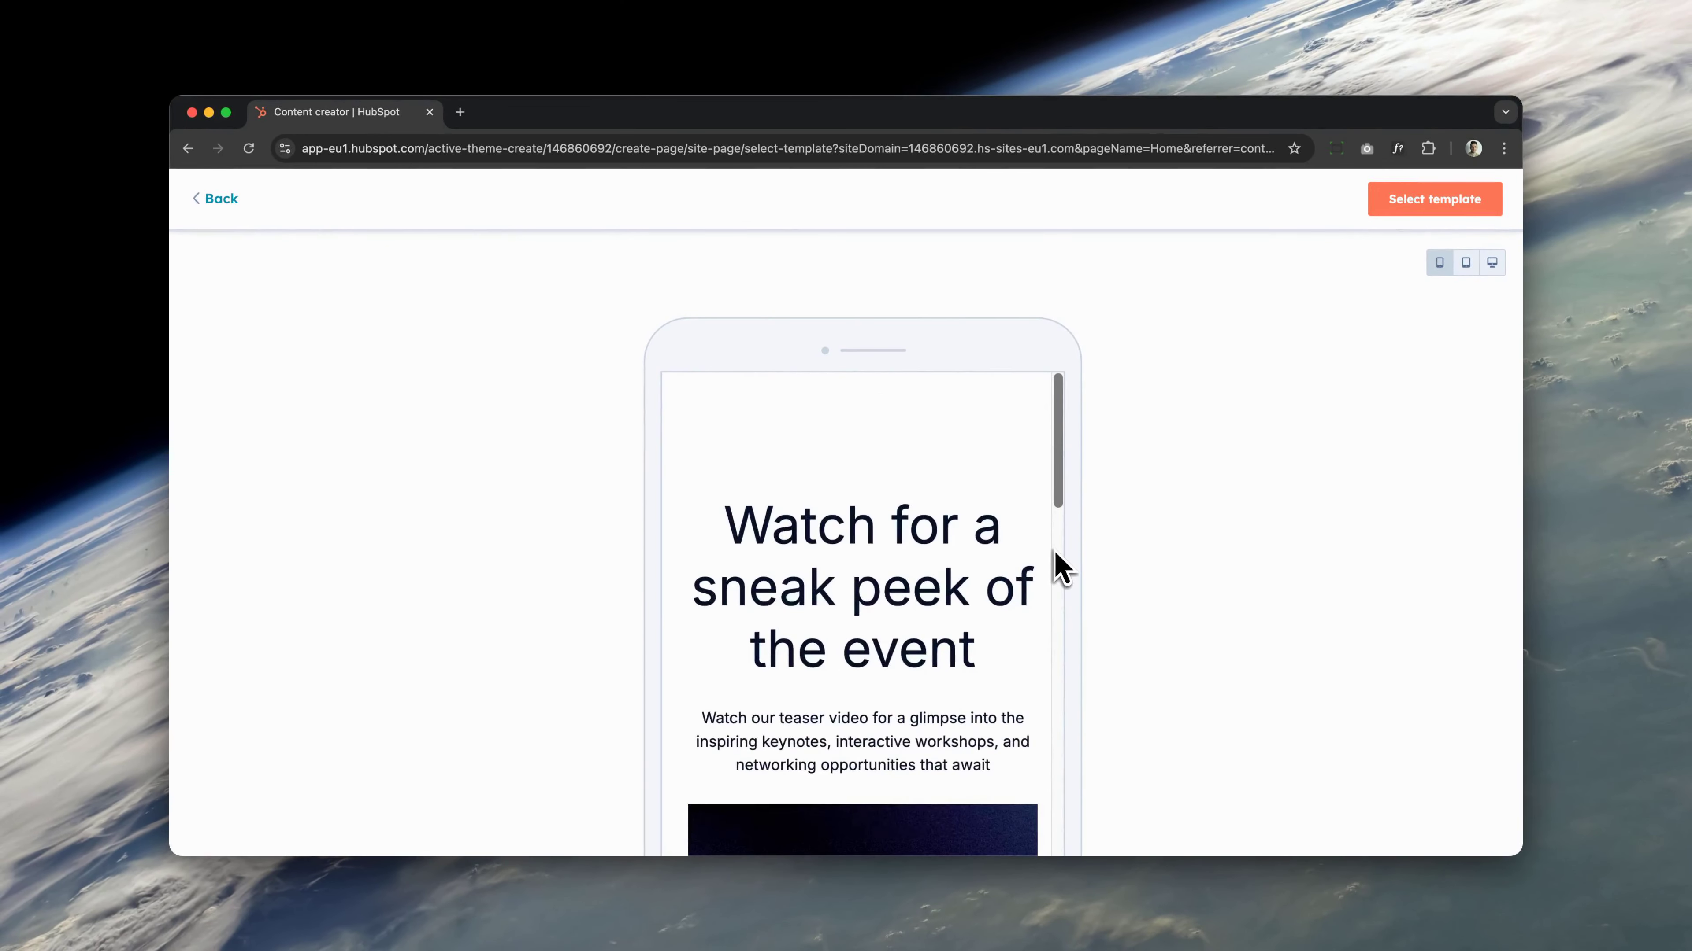
# Step: Use the previewed template for the new page and review its content sections in the page editor
pyautogui.click(1395, 206)
pyautogui.scroll(-8, 878, 507)
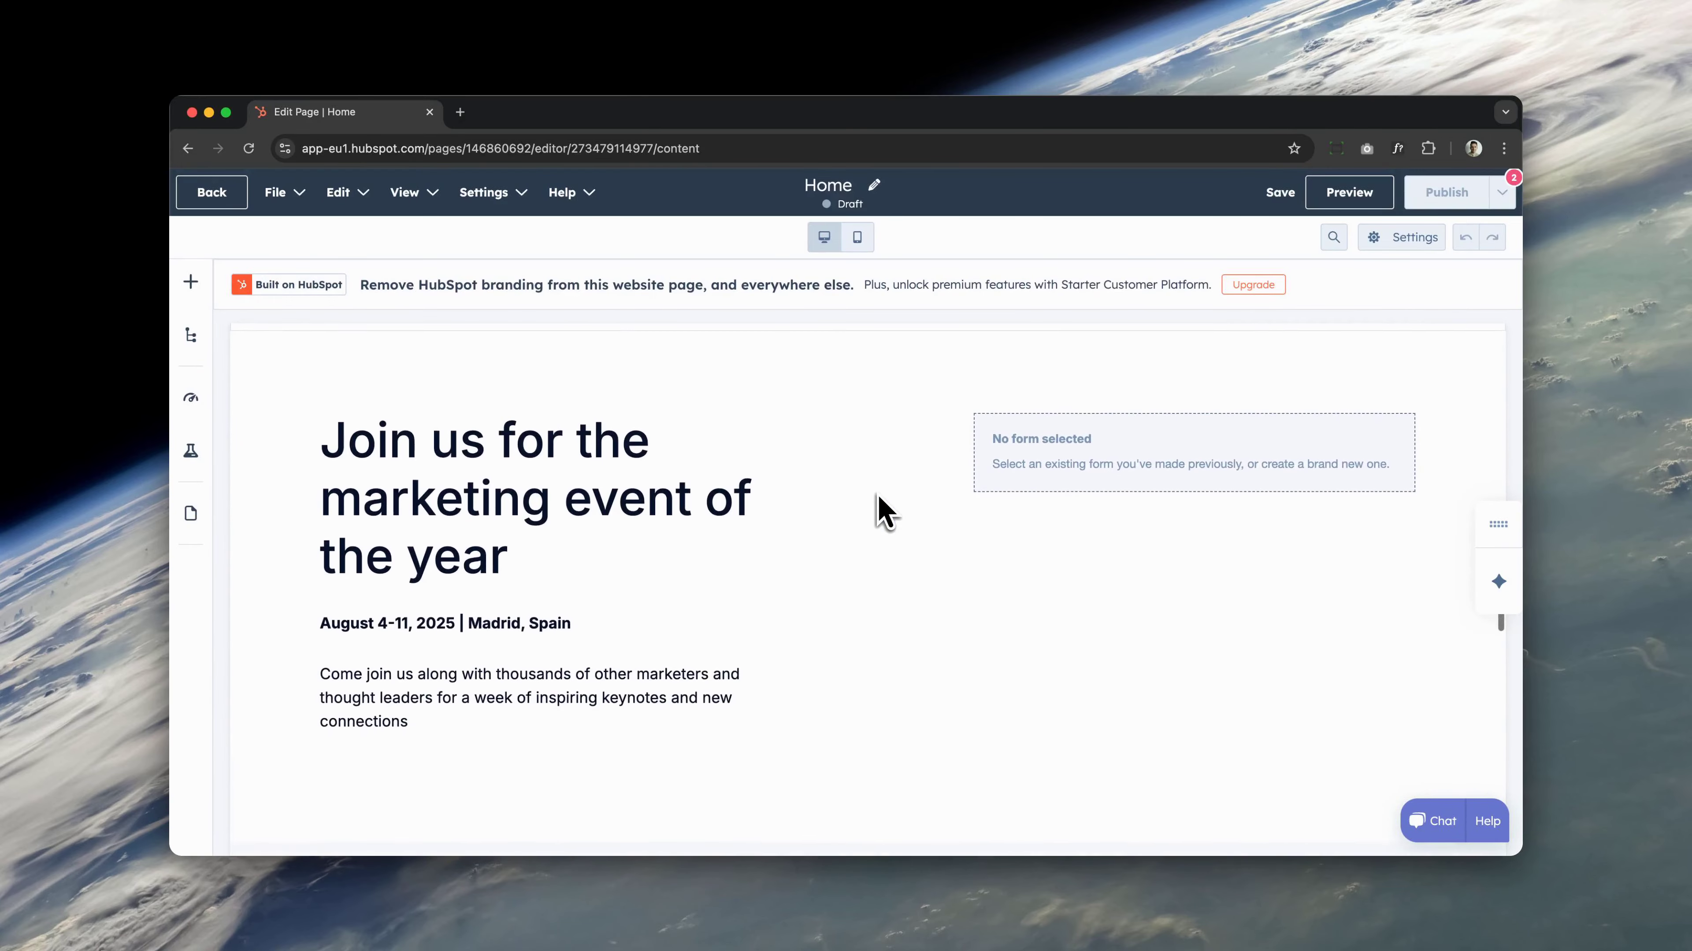
pyautogui.scroll(-10, 878, 500)
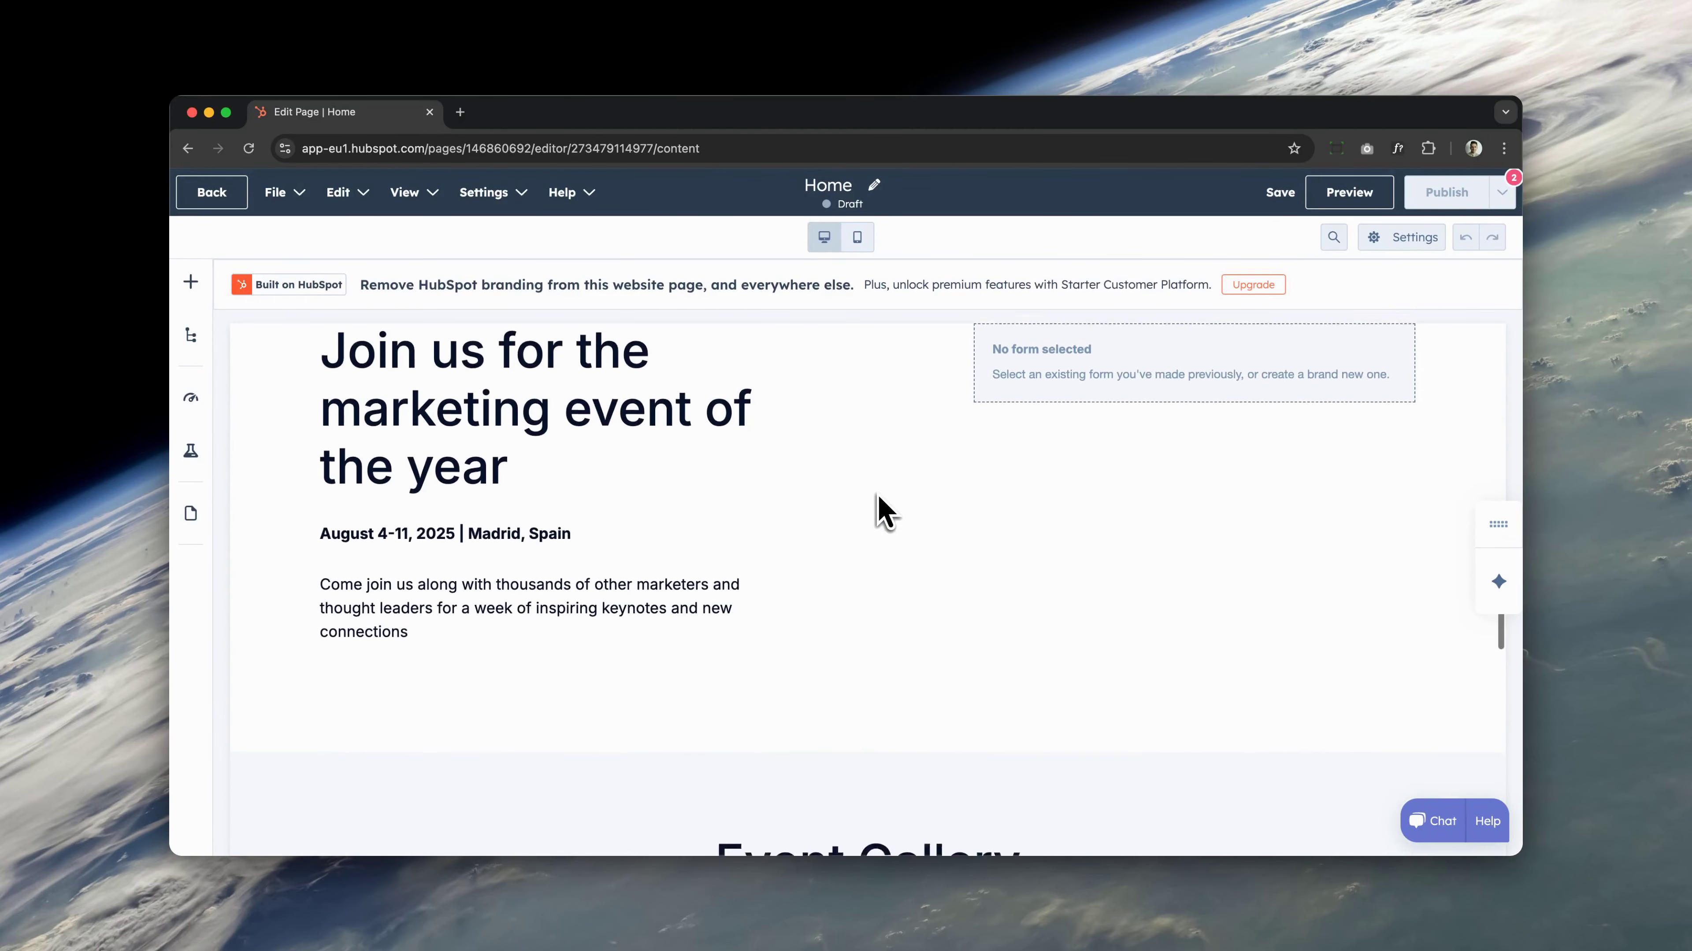
pyautogui.scroll(-5, 878, 507)
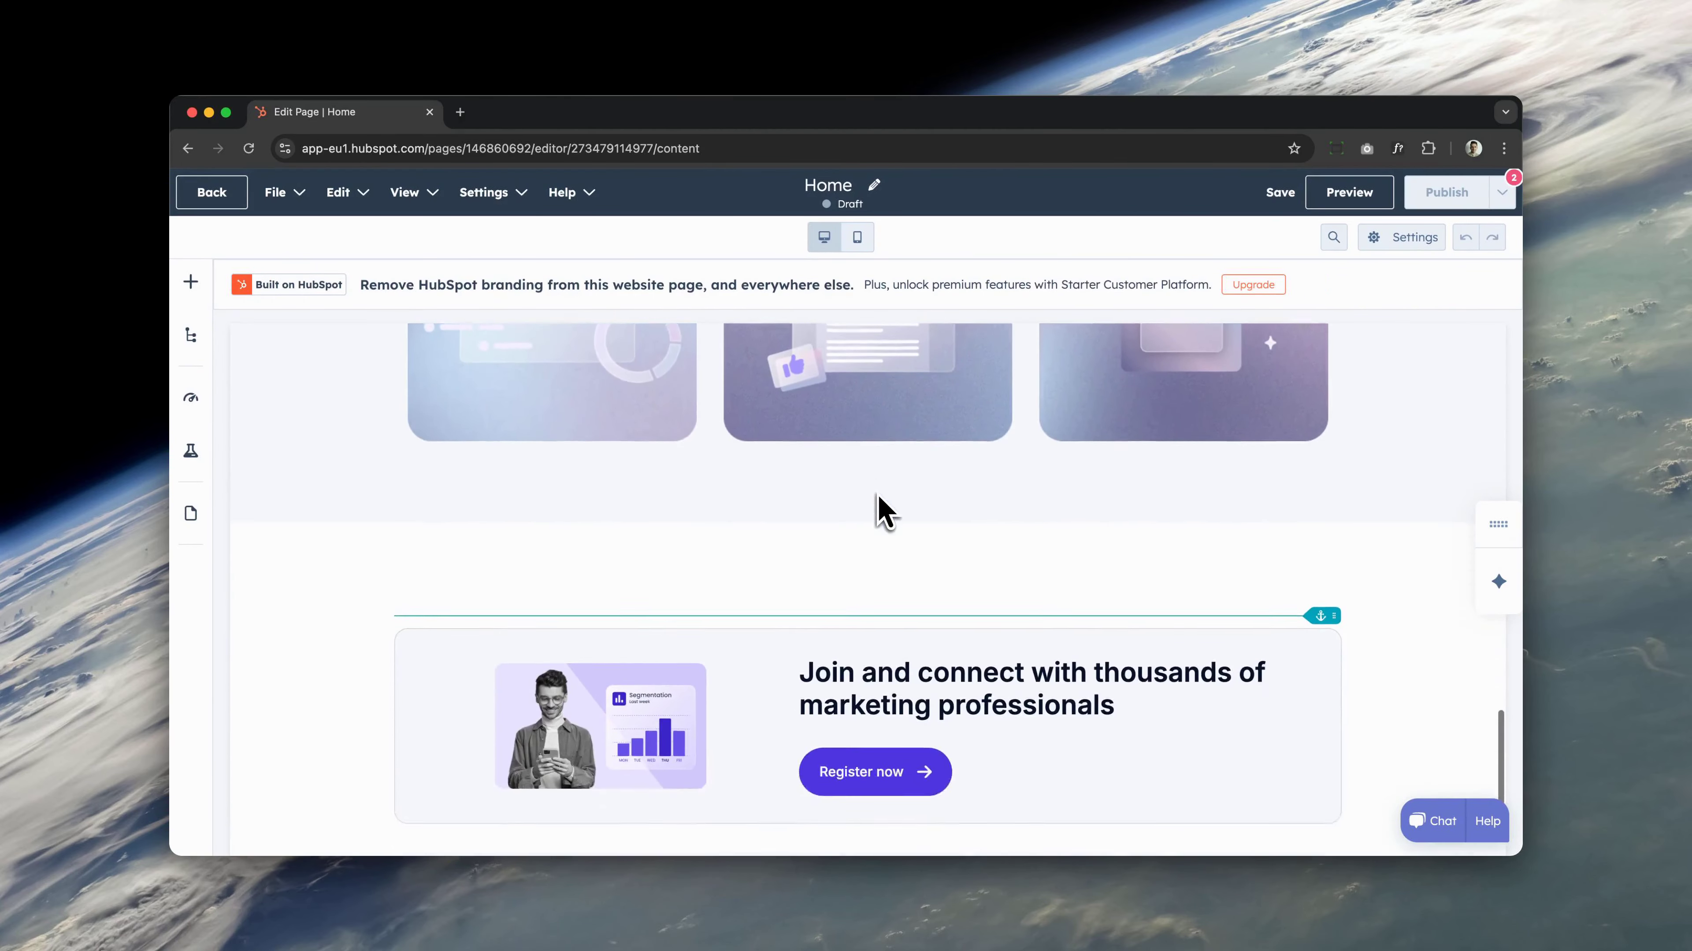
pyautogui.scroll(10, 878, 507)
pyautogui.scroll(5, 878, 507)
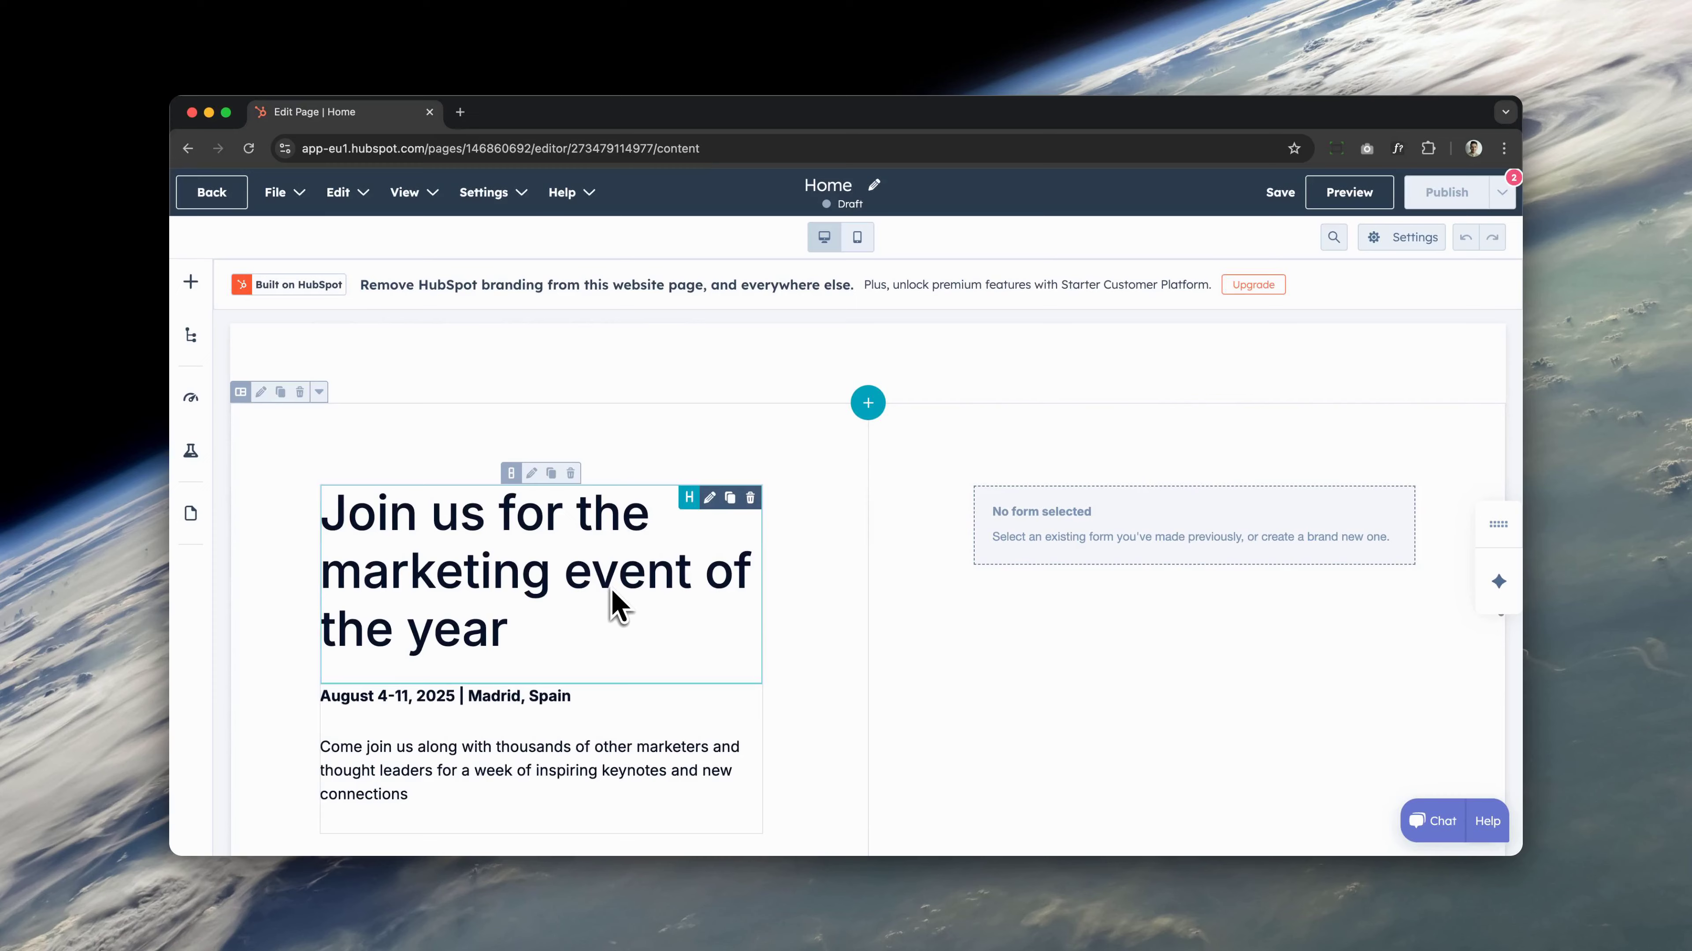
# Step: Open the "Join us for the marketing event of the year" heading for editing and select its full text
pyautogui.click(604, 593)
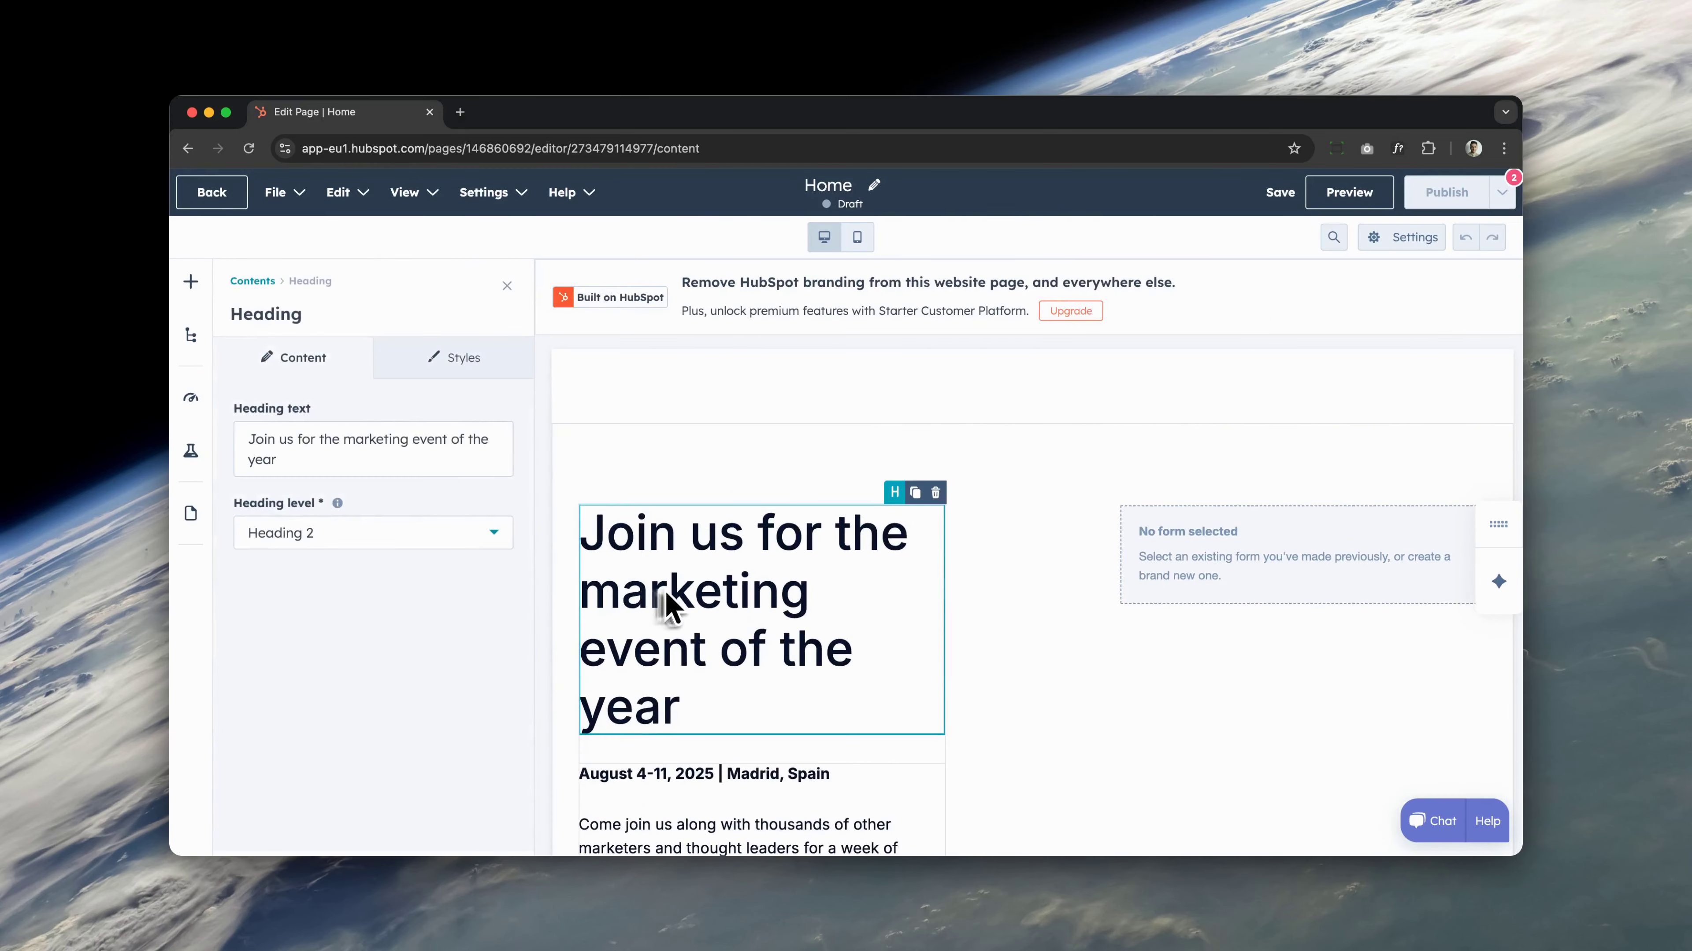
pyautogui.tripleClick(686, 600)
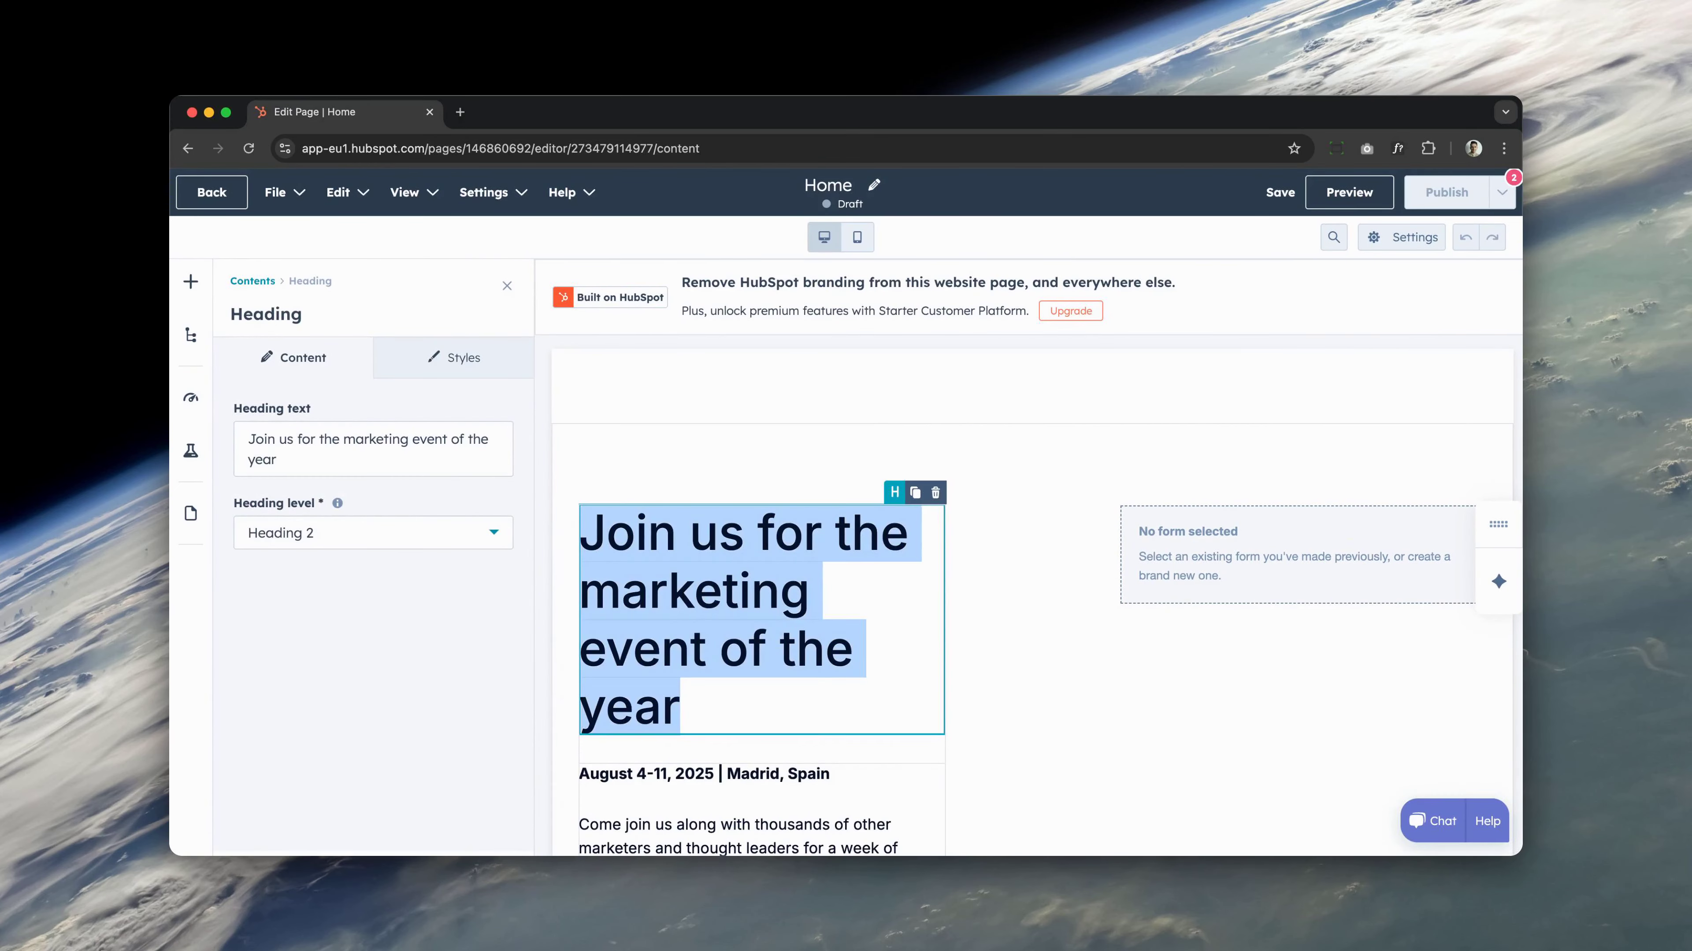
pyautogui.scroll(-5, 687, 603)
pyautogui.scroll(-5, 779, 513)
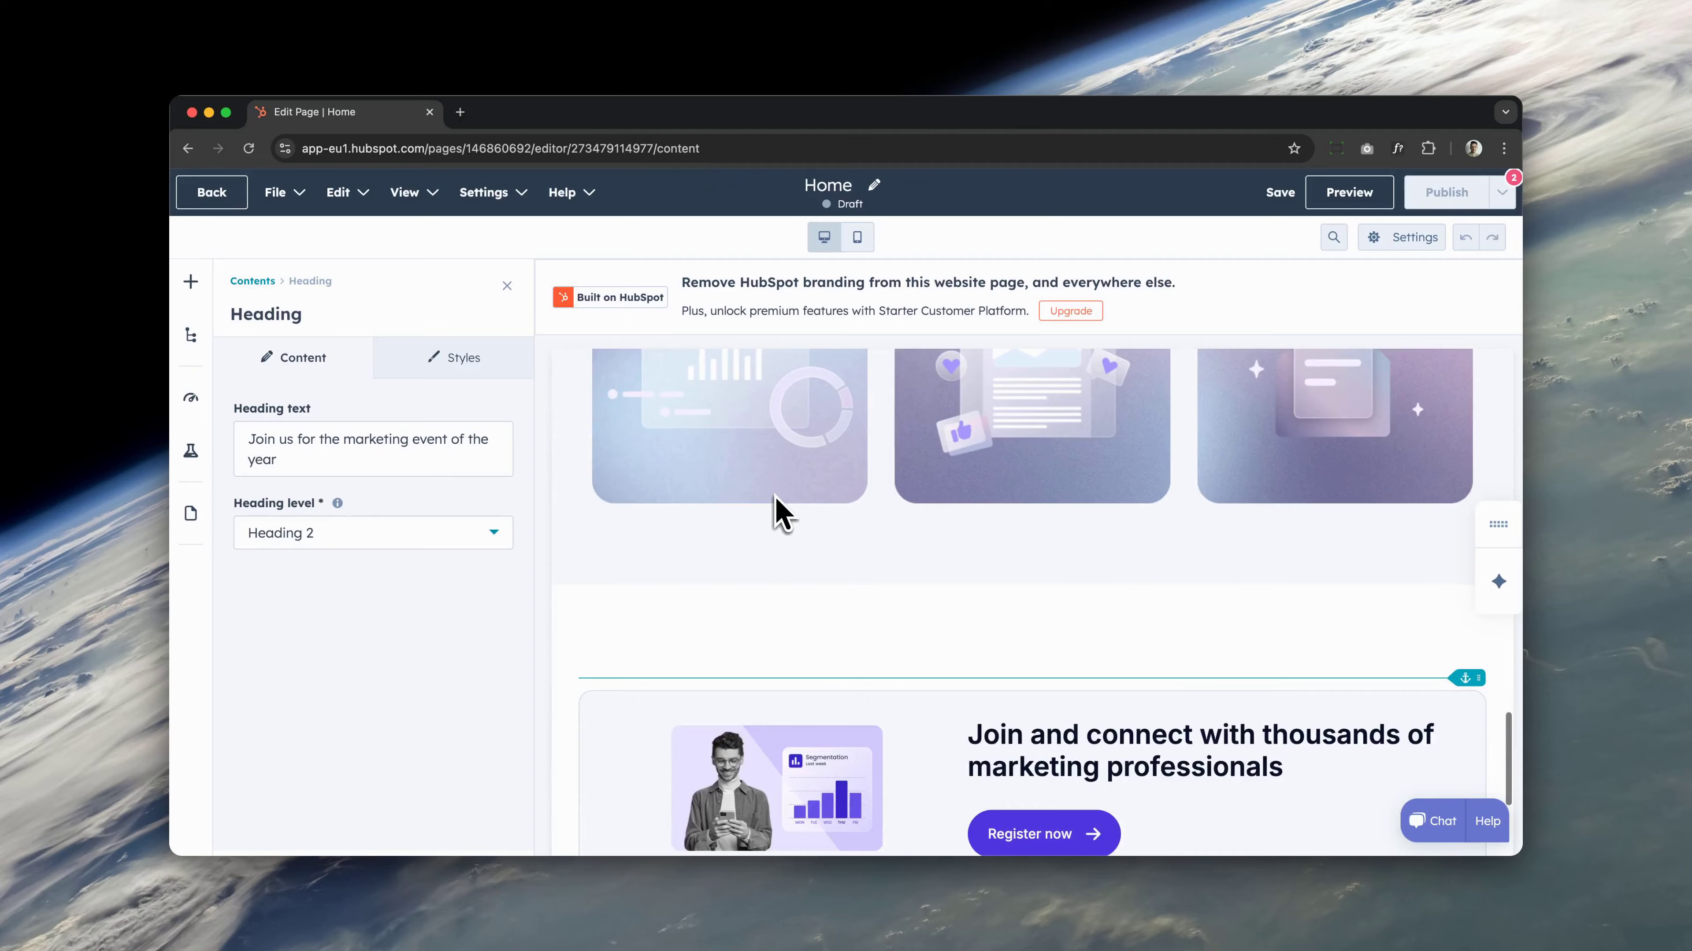
pyautogui.scroll(10, 780, 510)
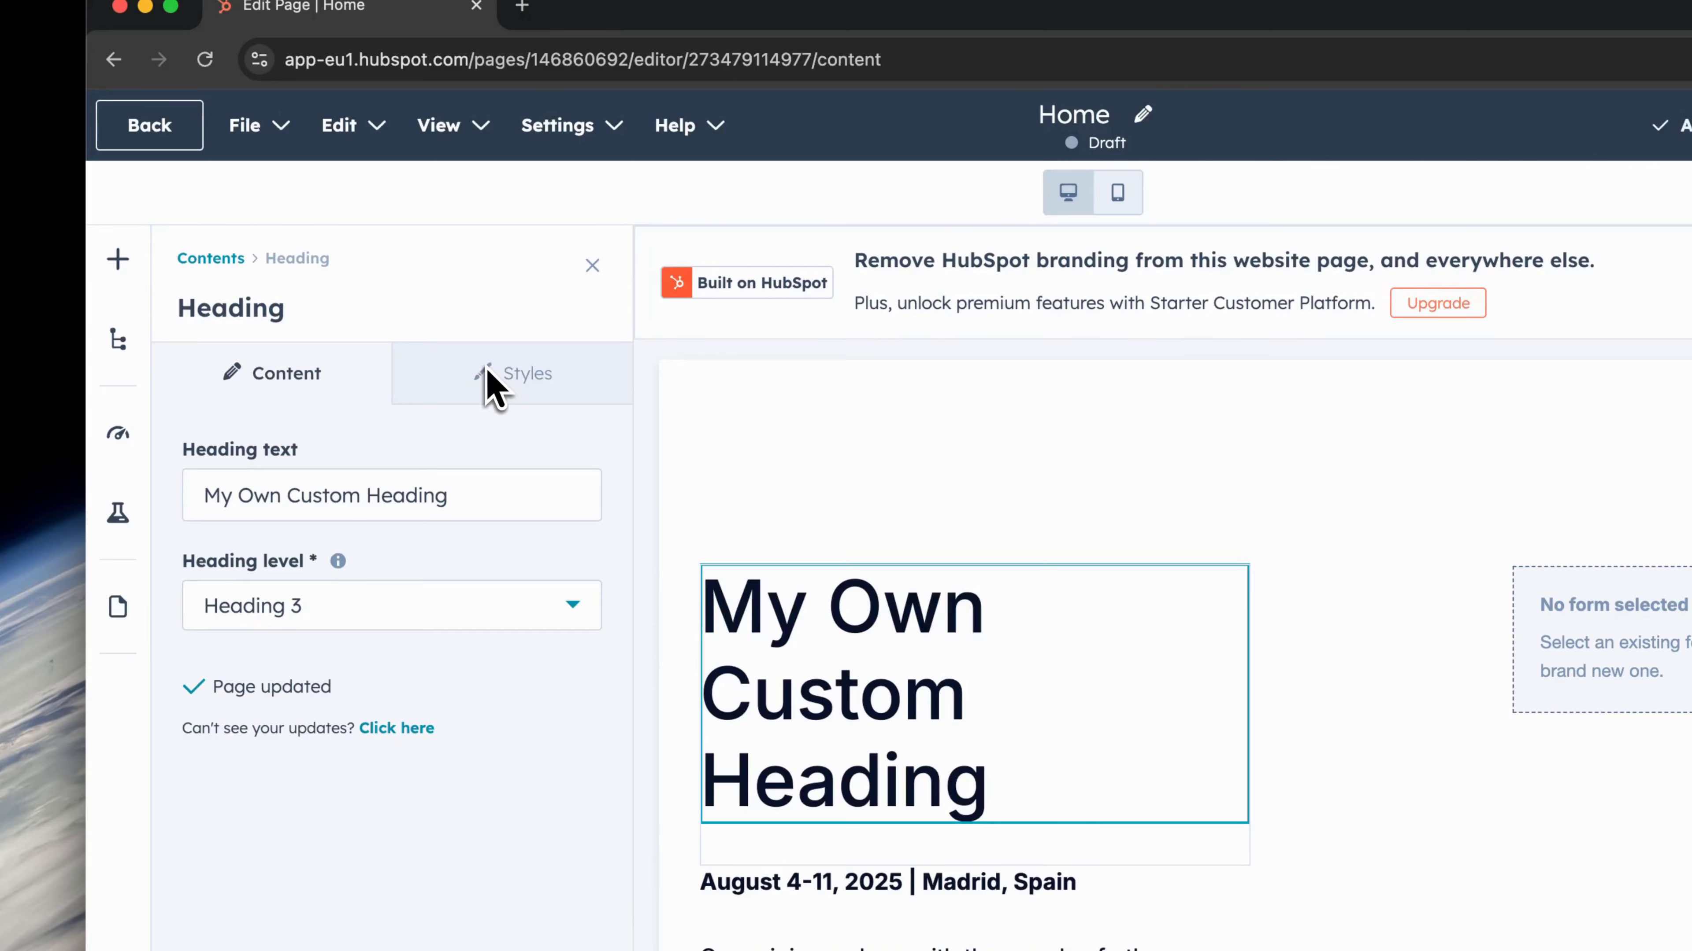
# Step: Try center and right alignment on the "My Own Custom Heading" heading and return it to left alignment
pyautogui.click(286, 288)
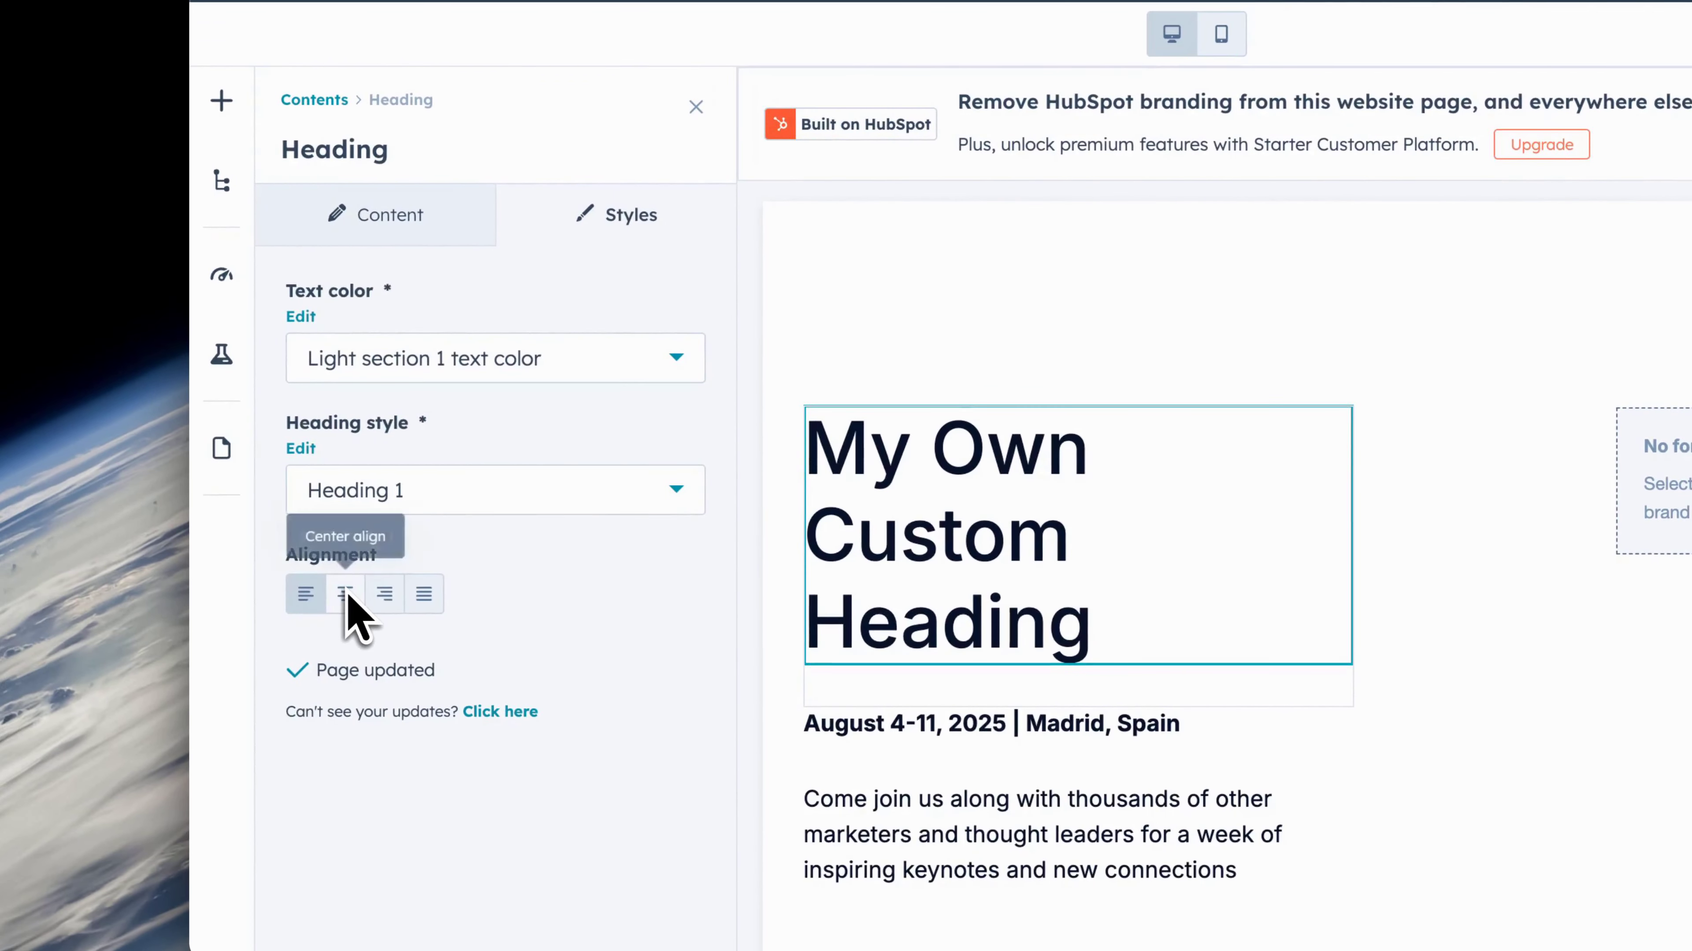
pyautogui.click(349, 598)
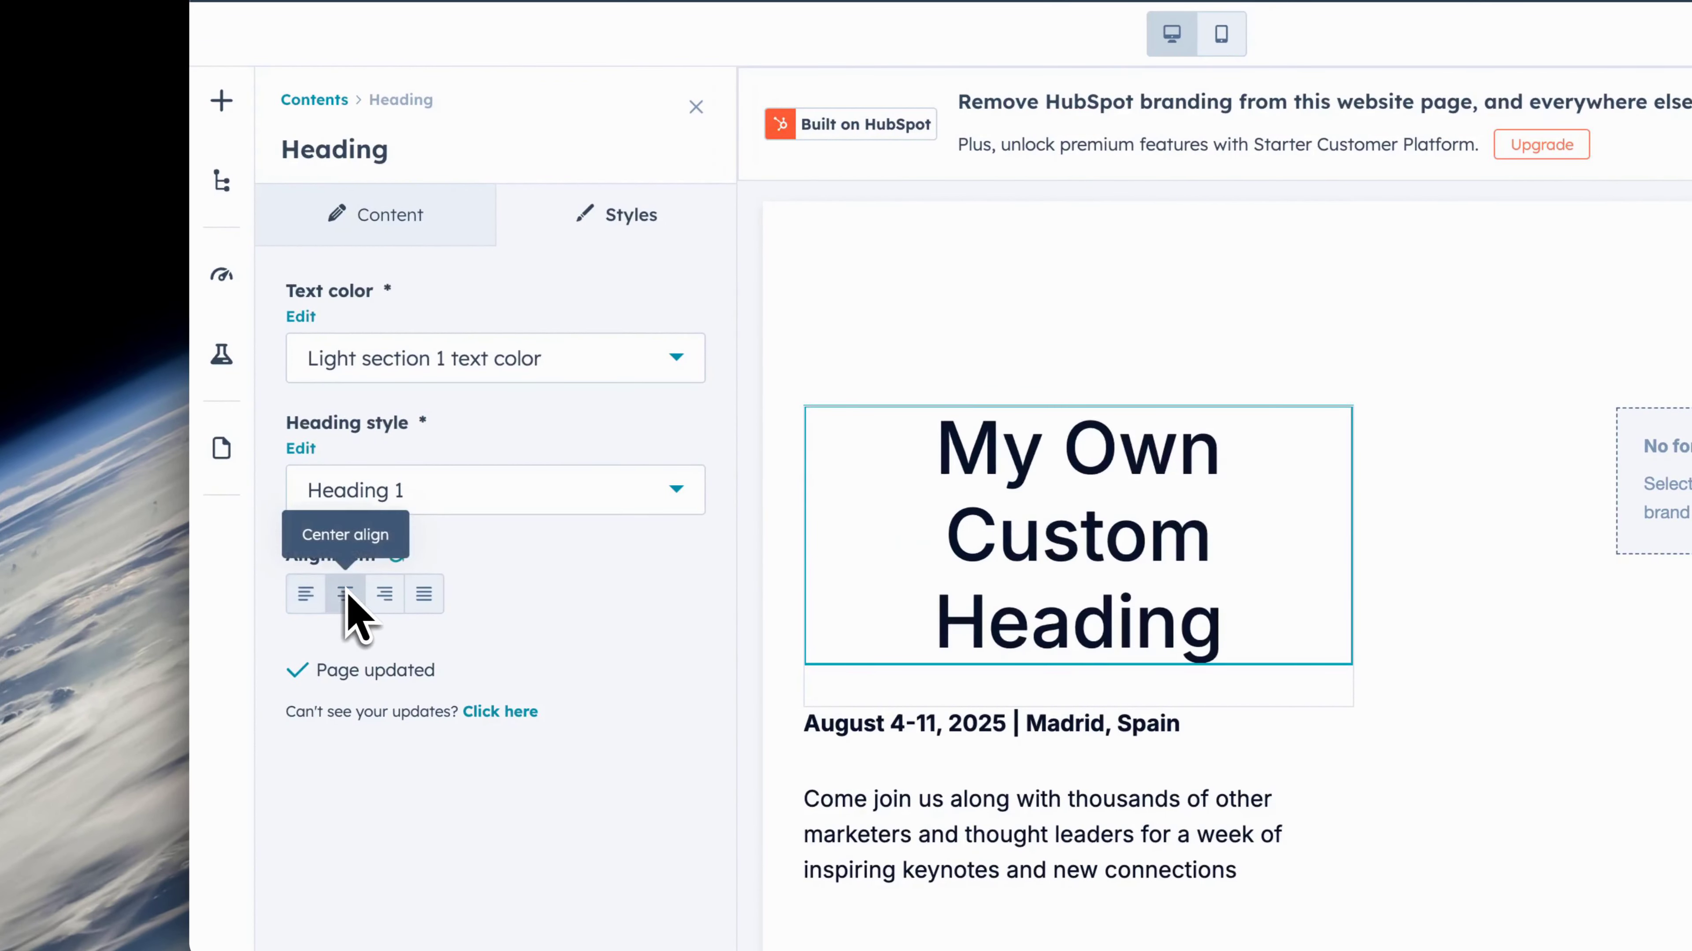
pyautogui.click(381, 594)
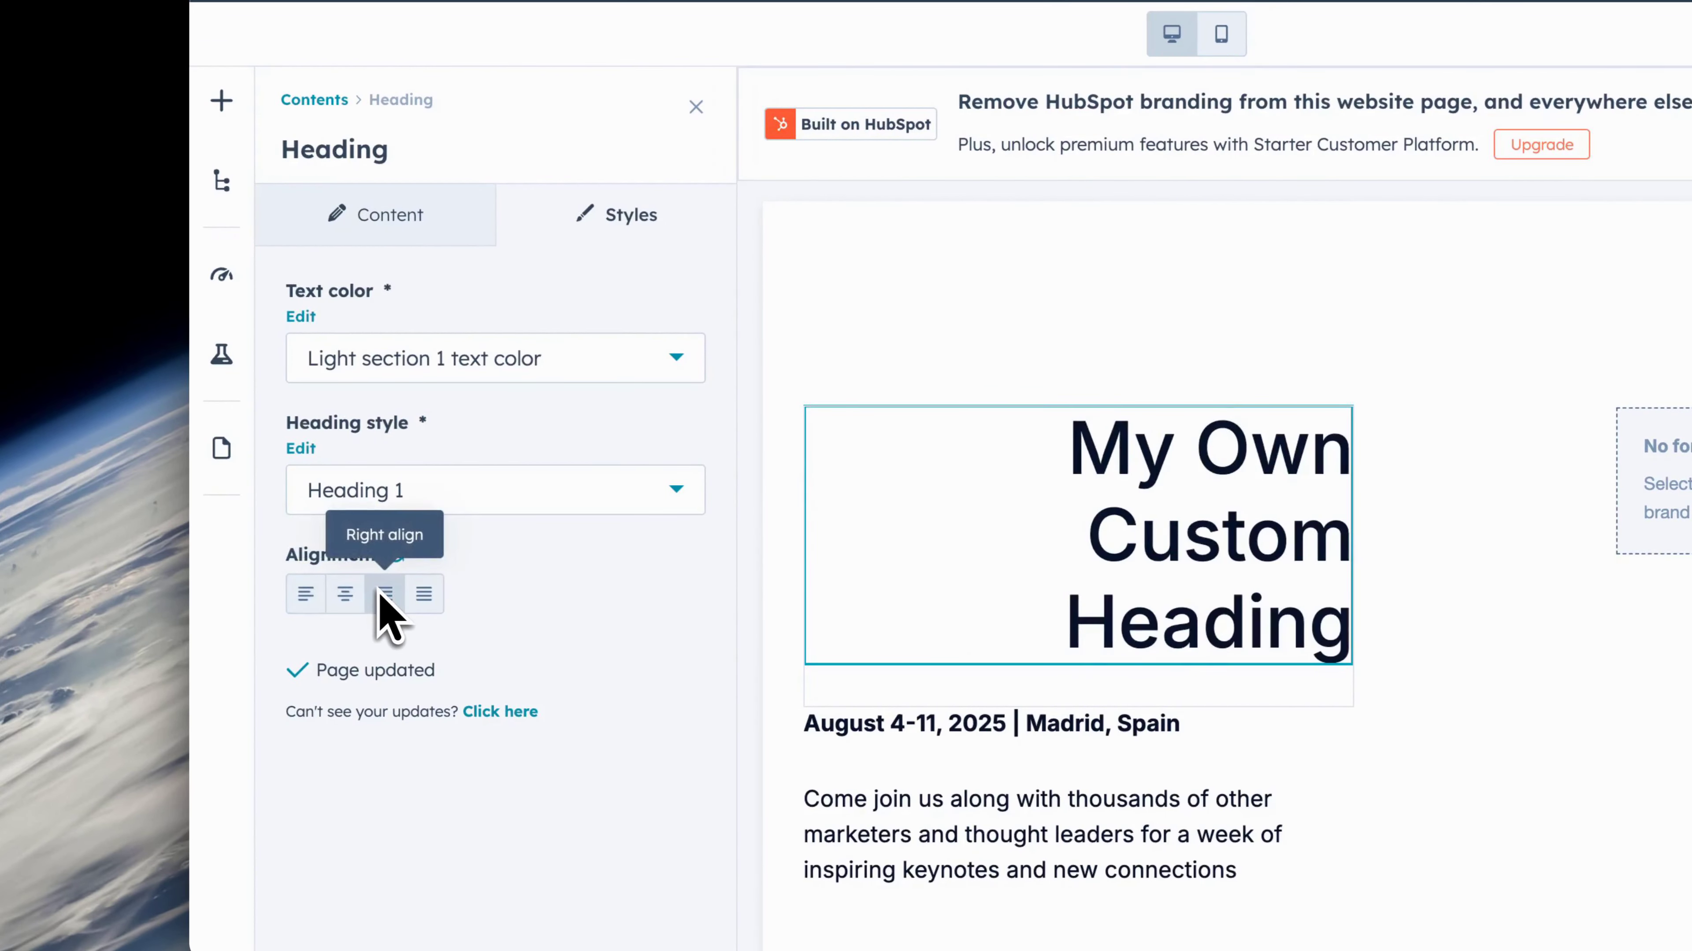
pyautogui.click(306, 591)
# Step: Find the Button module by searching for "button" and add it below the event description paragraph
pyautogui.scroll(-3, 952, 594)
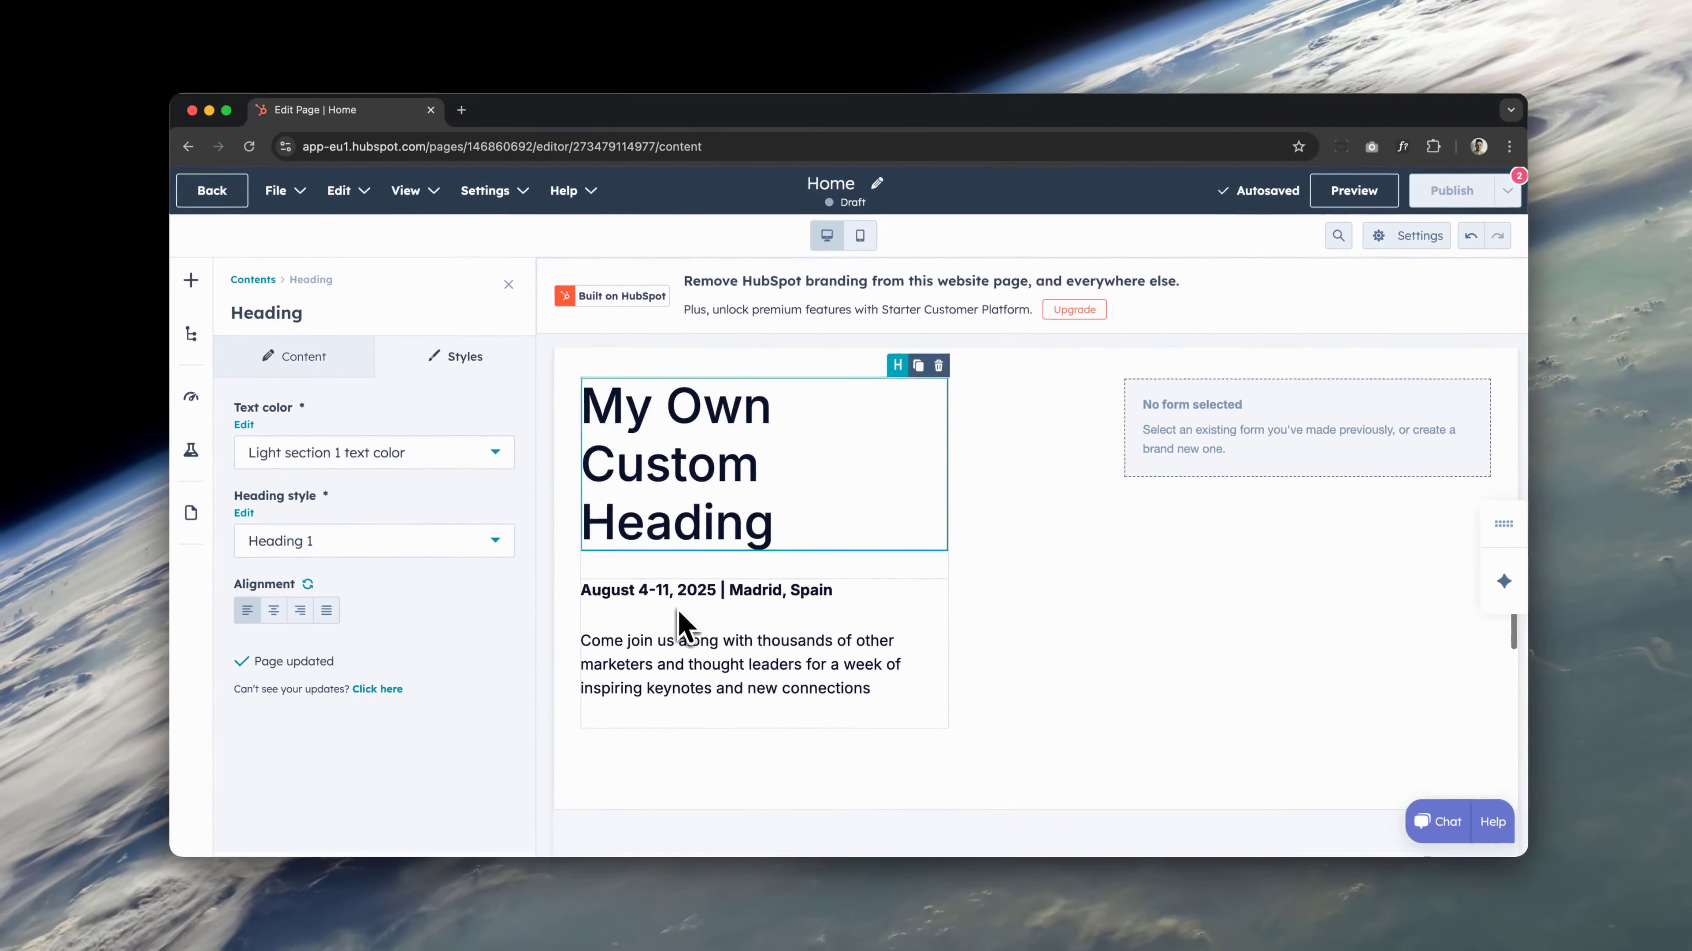
pyautogui.click(190, 281)
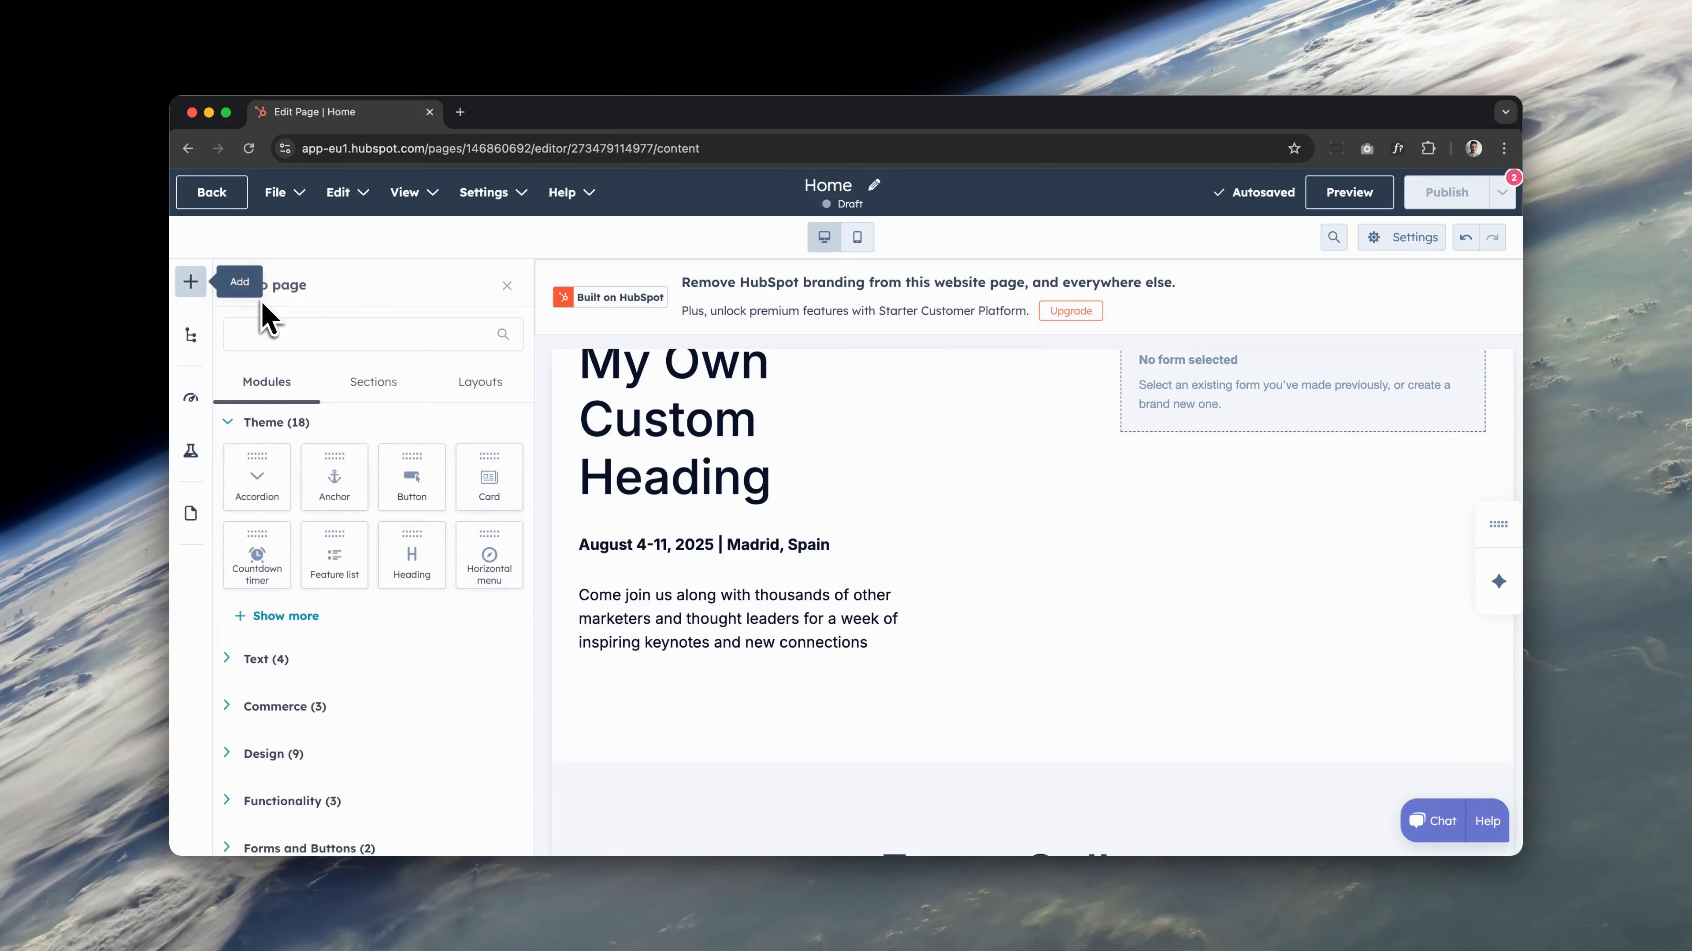
pyautogui.click(295, 337)
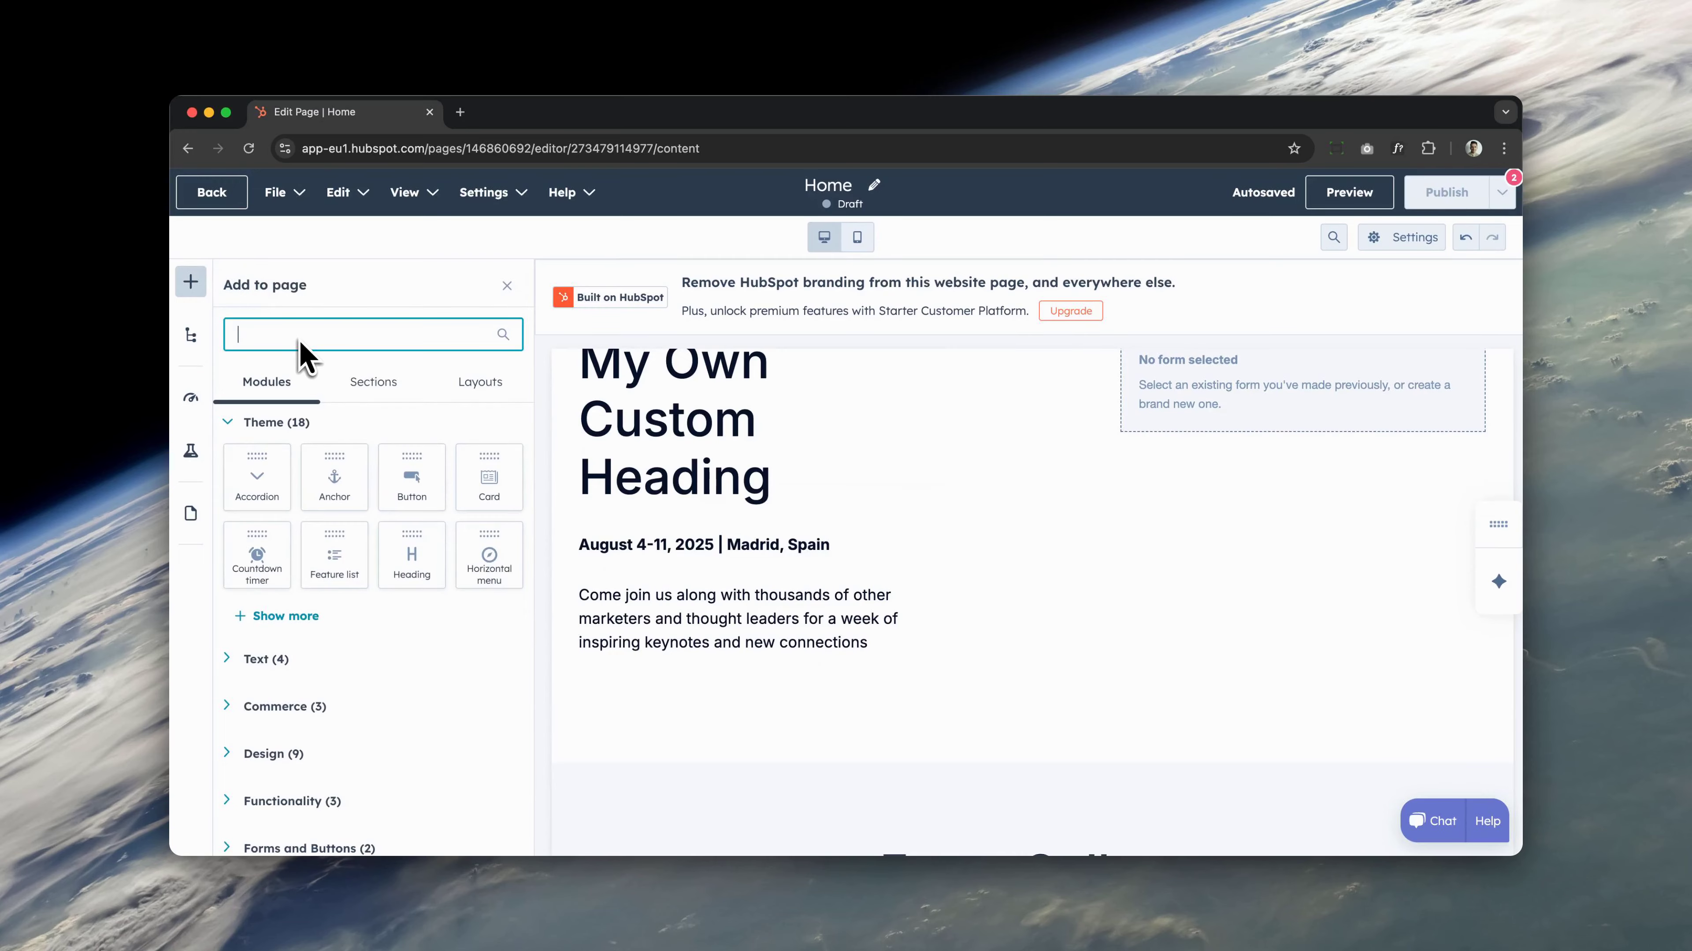
pyautogui.write('button')
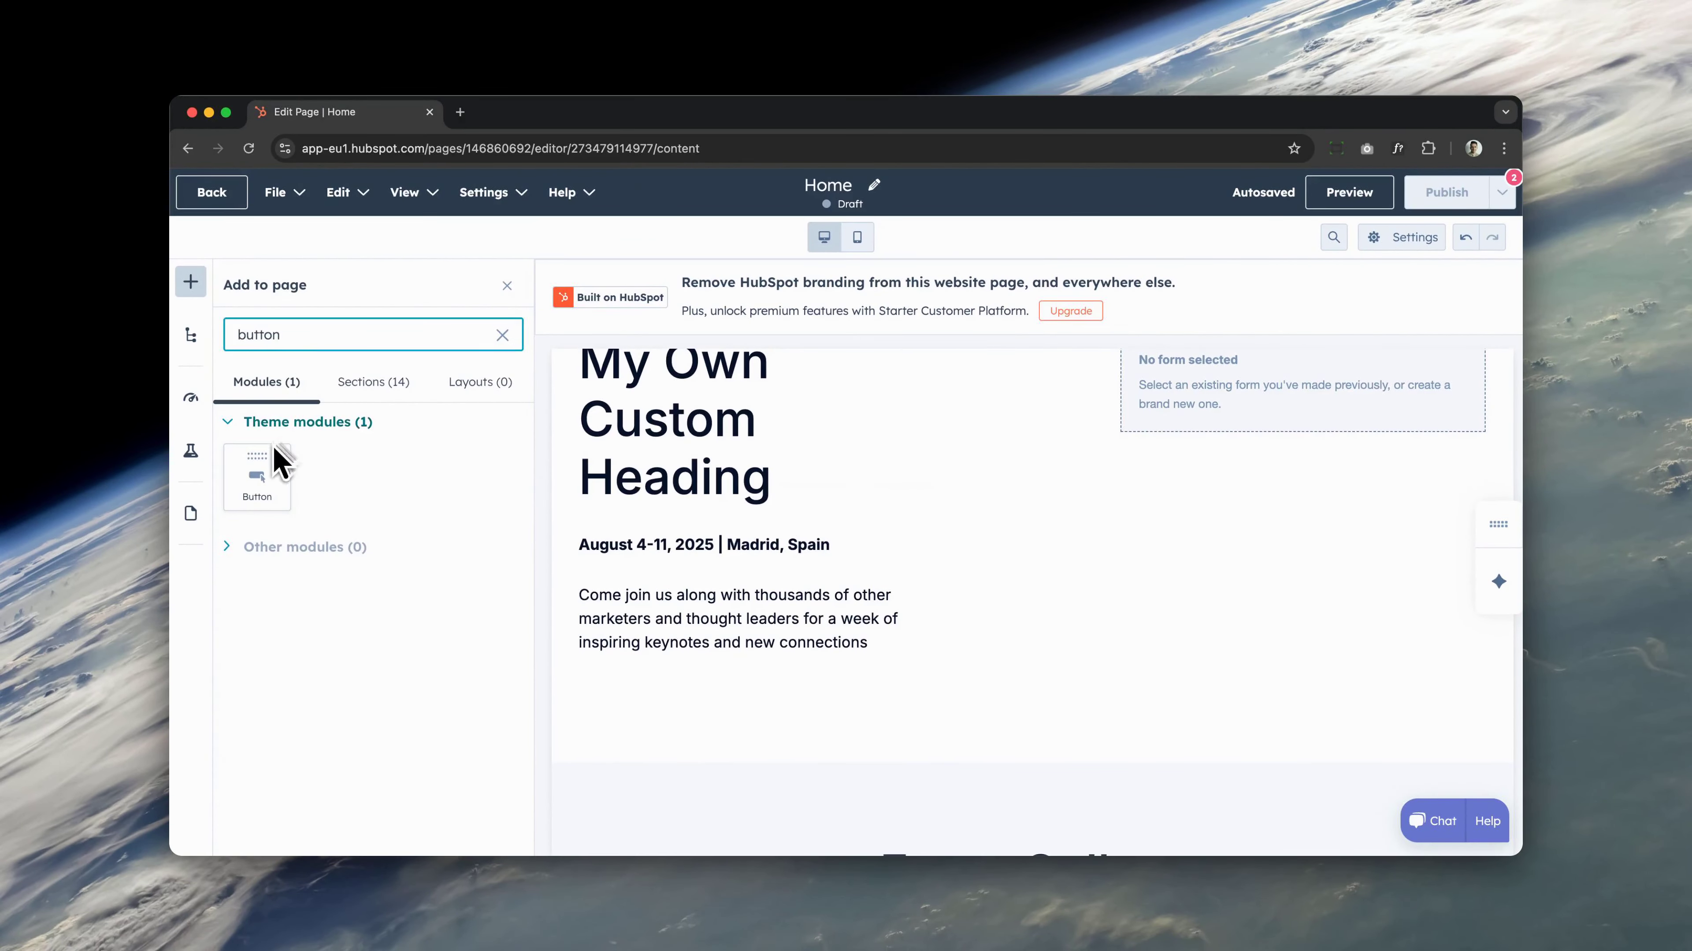
pyautogui.moveTo(274, 466); pyautogui.dragTo(642, 700)
# Step: Open the new button's content for editing and set its text to "My First Button"
pyautogui.moveTo(351, 438)
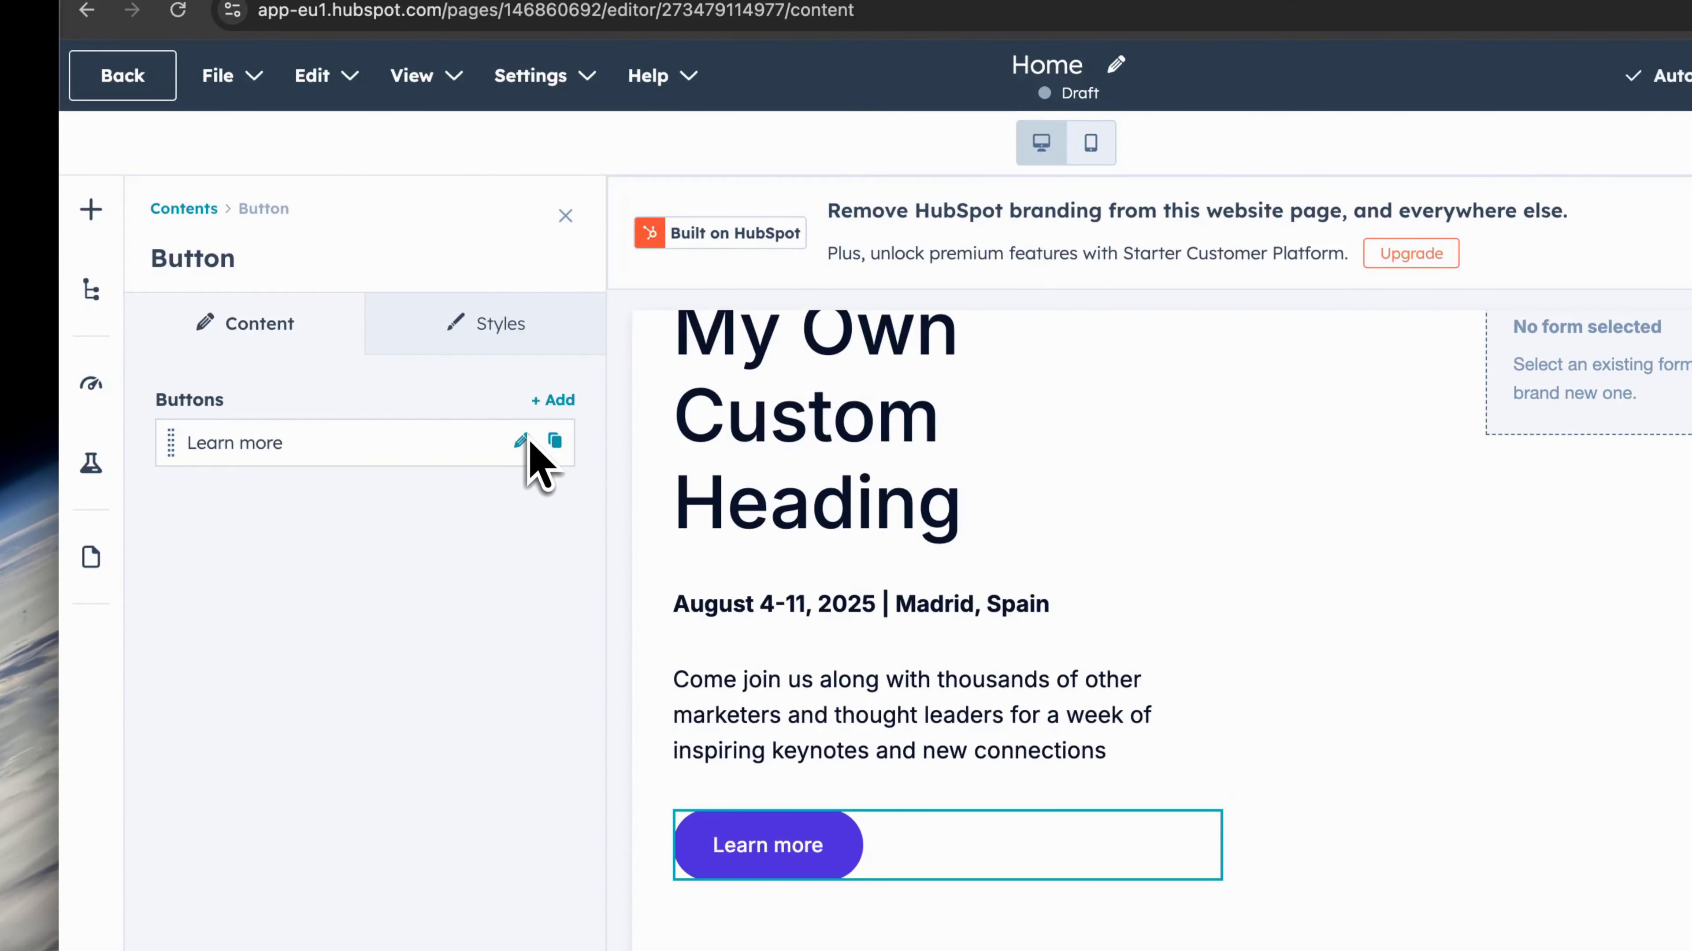
pyautogui.click(527, 442)
pyautogui.click(434, 556)
pyautogui.press('super+a')
pyautogui.write('My First Button')
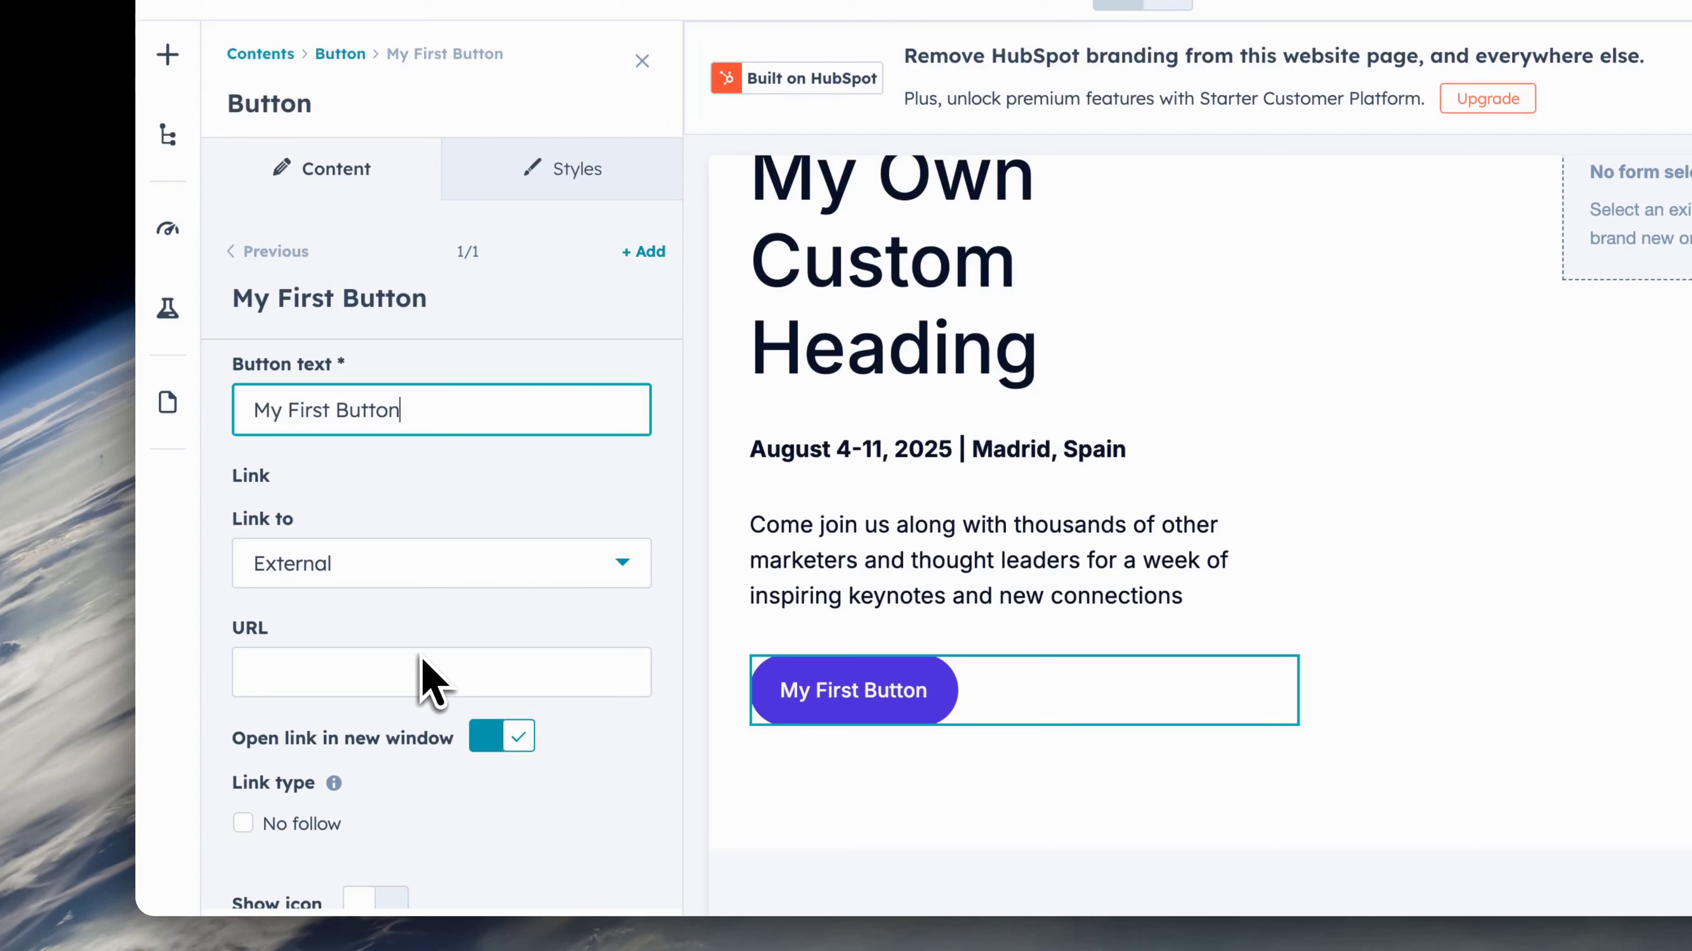
pyautogui.click(418, 663)
pyautogui.write('mylink')
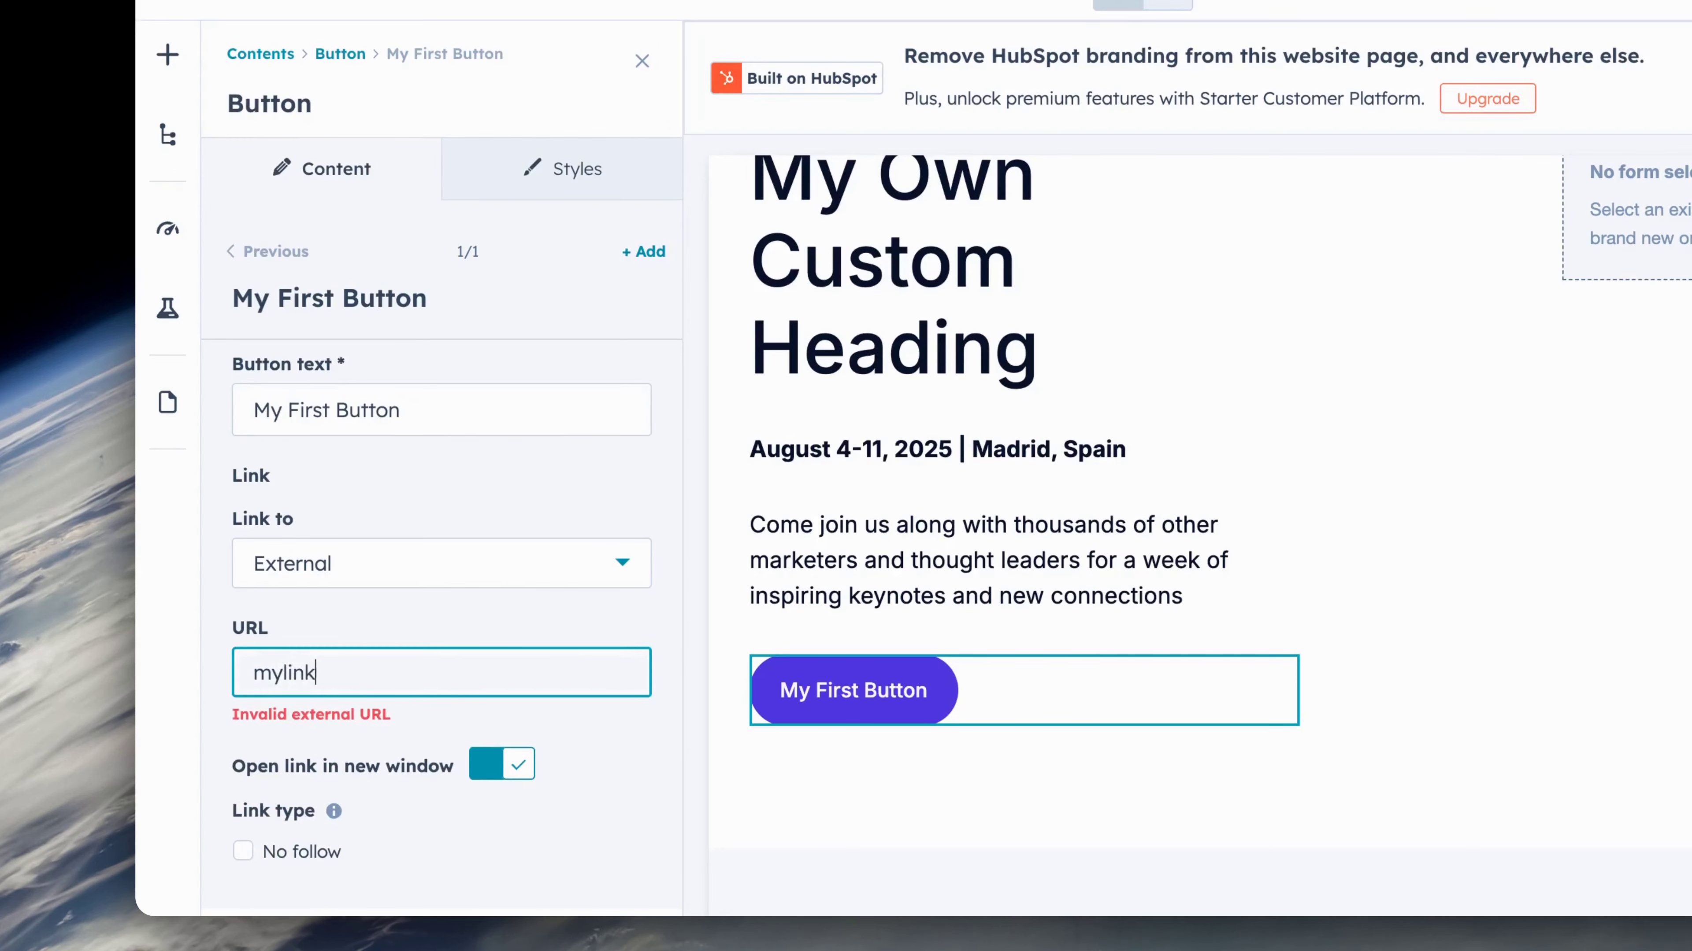
pyautogui.write('.com')
pyautogui.press('Home')
pyautogui.write('https://')
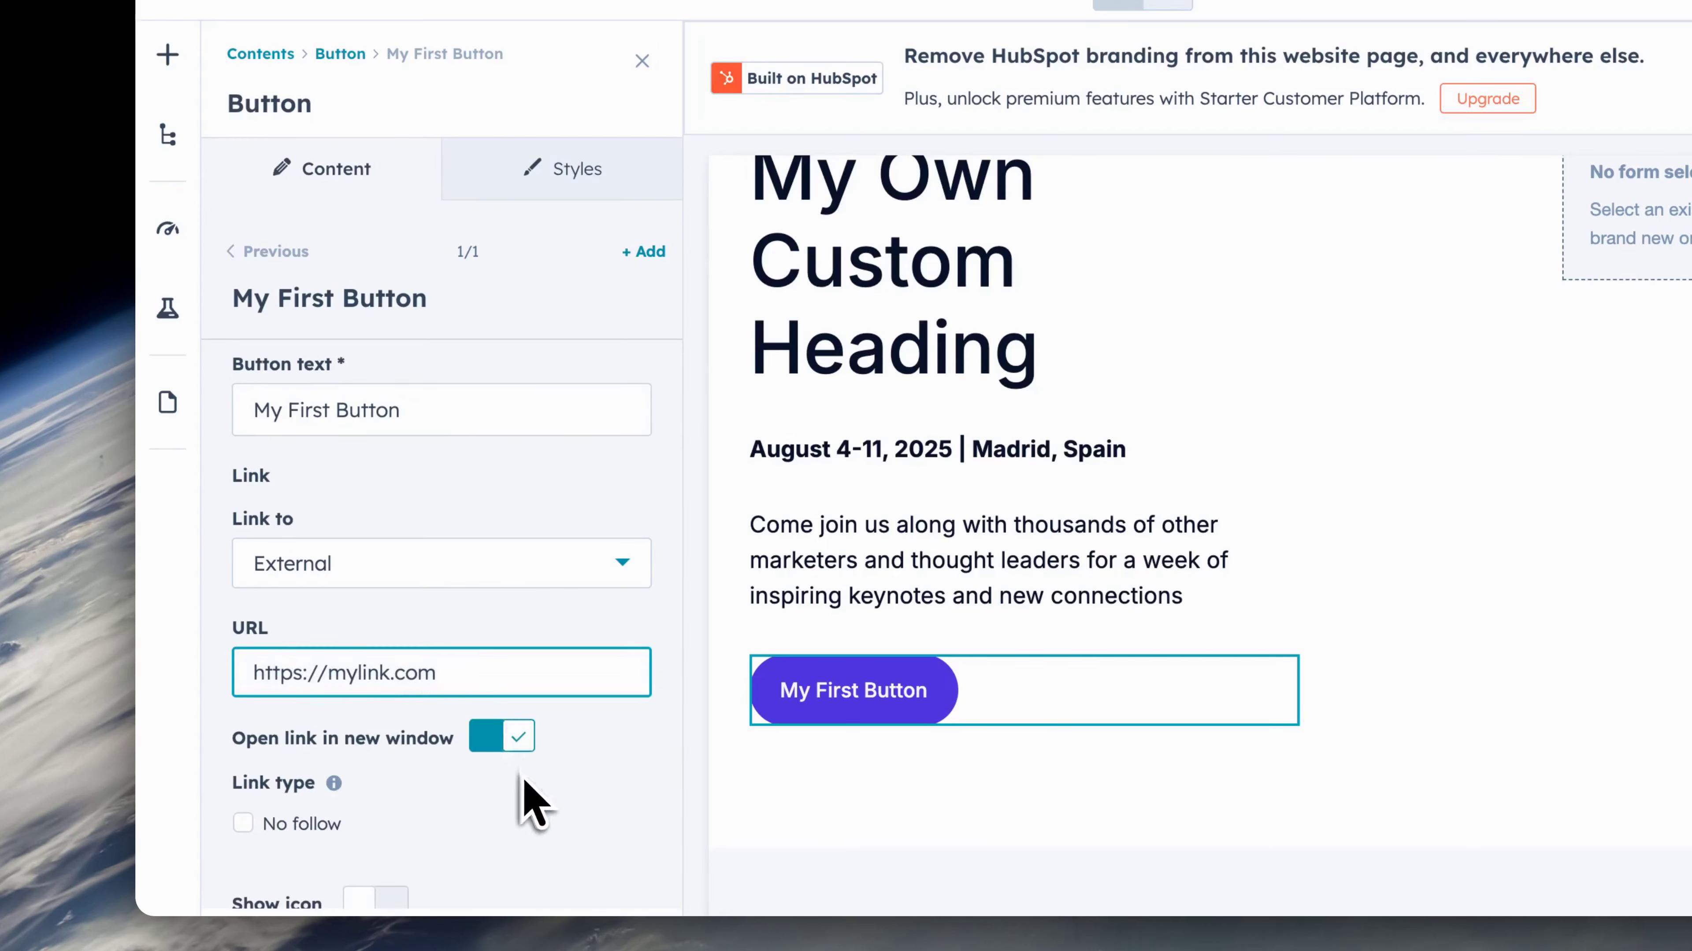
pyautogui.scroll(-3, 530, 679)
pyautogui.scroll(3, 533, 680)
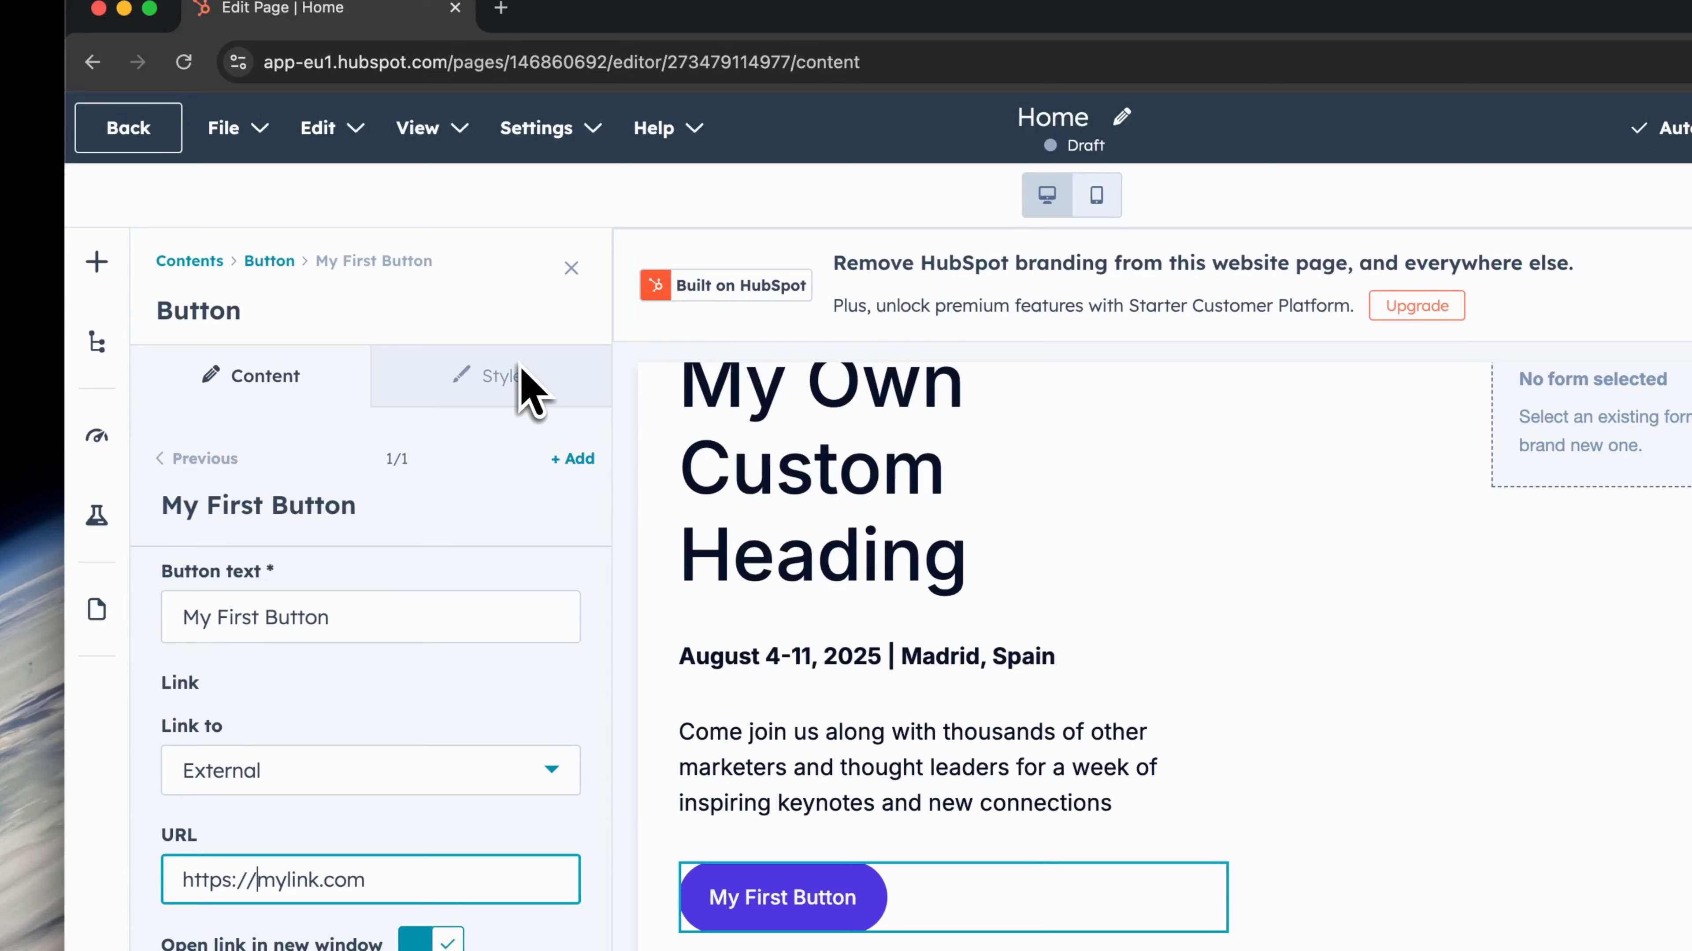
# Step: Try center and right alignment on the "My First Button" button, return it to left alignment, and set its size to Large
pyautogui.click(523, 373)
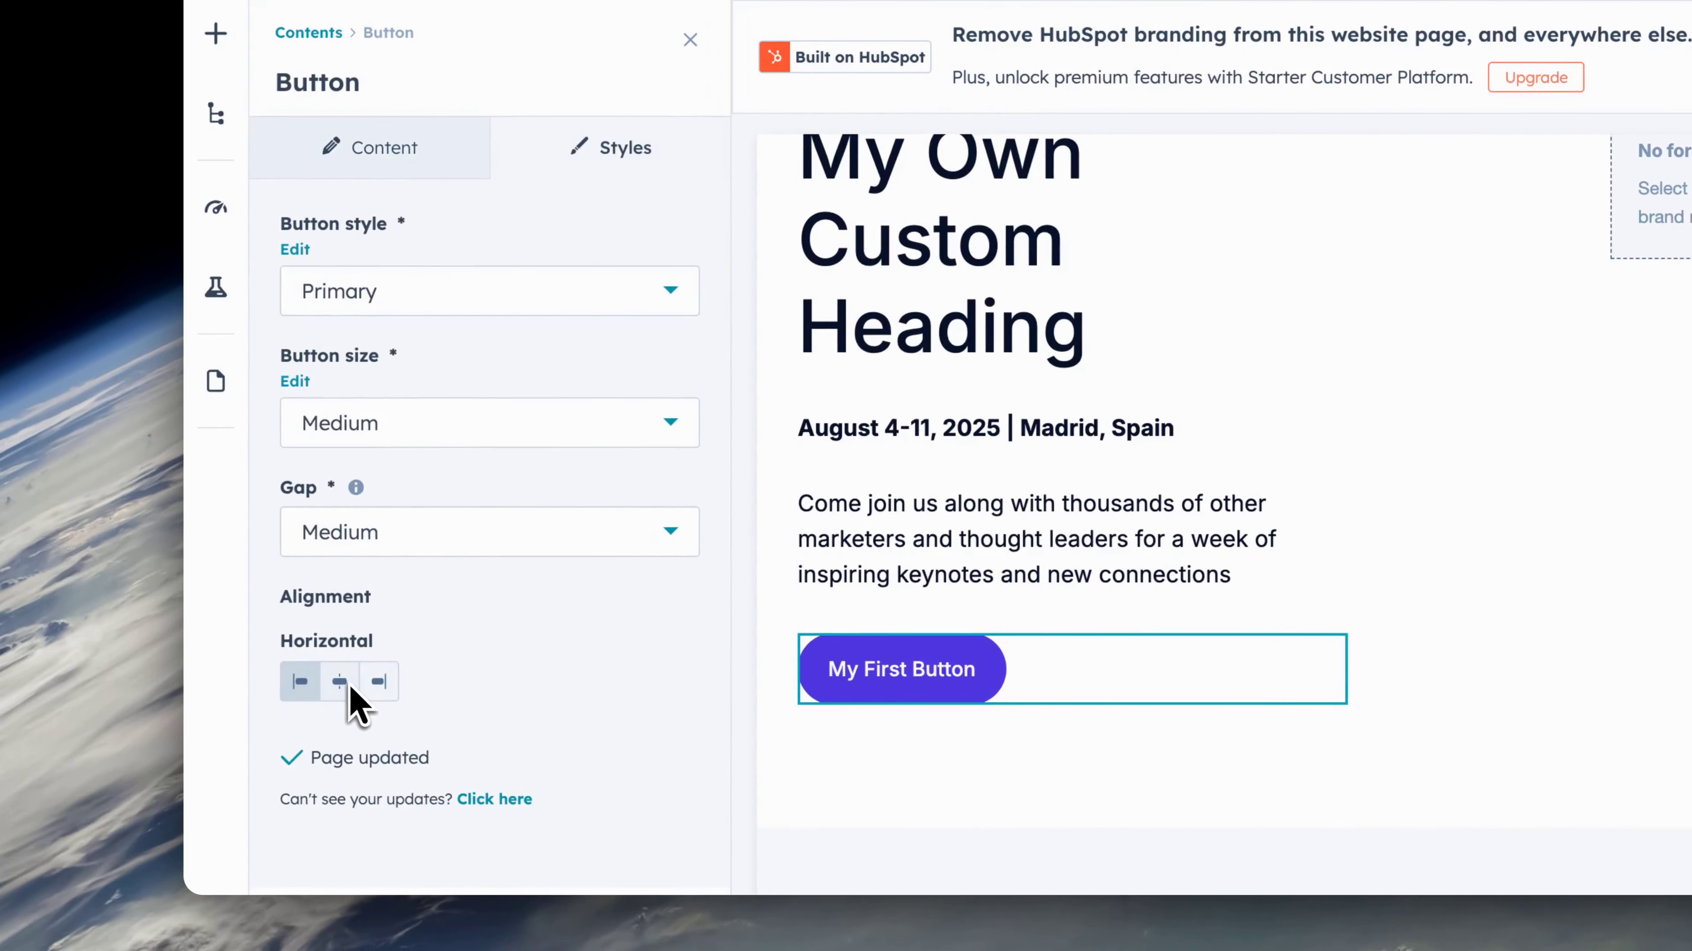
pyautogui.click(232, 915)
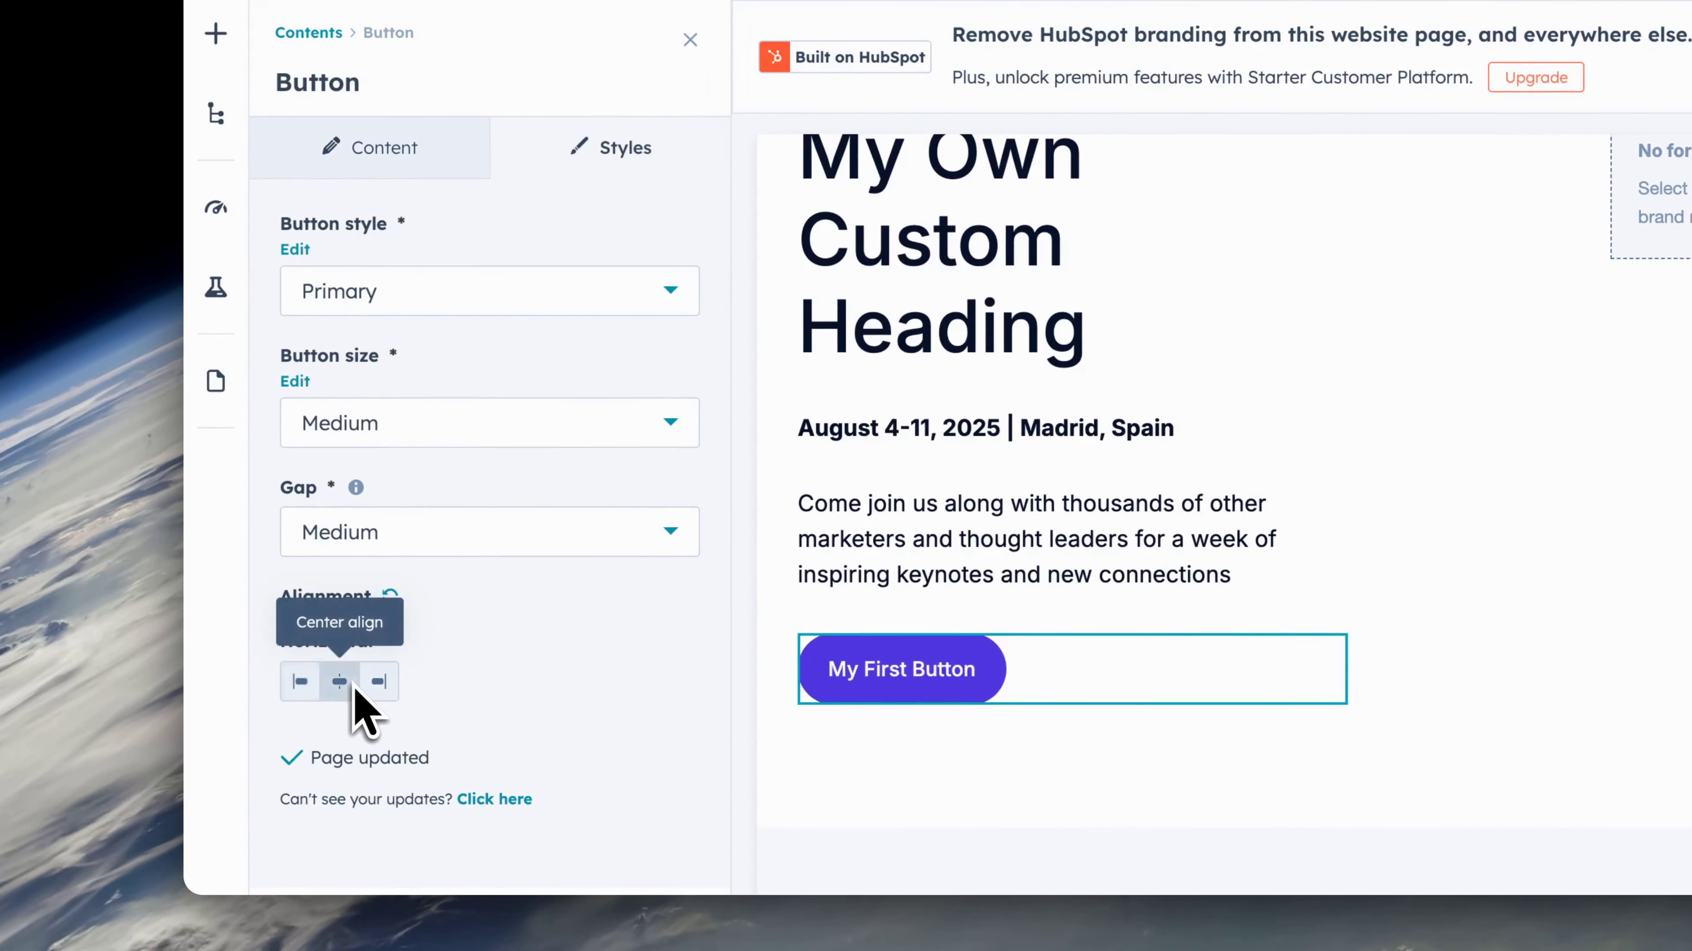
pyautogui.click(374, 685)
pyautogui.click(296, 682)
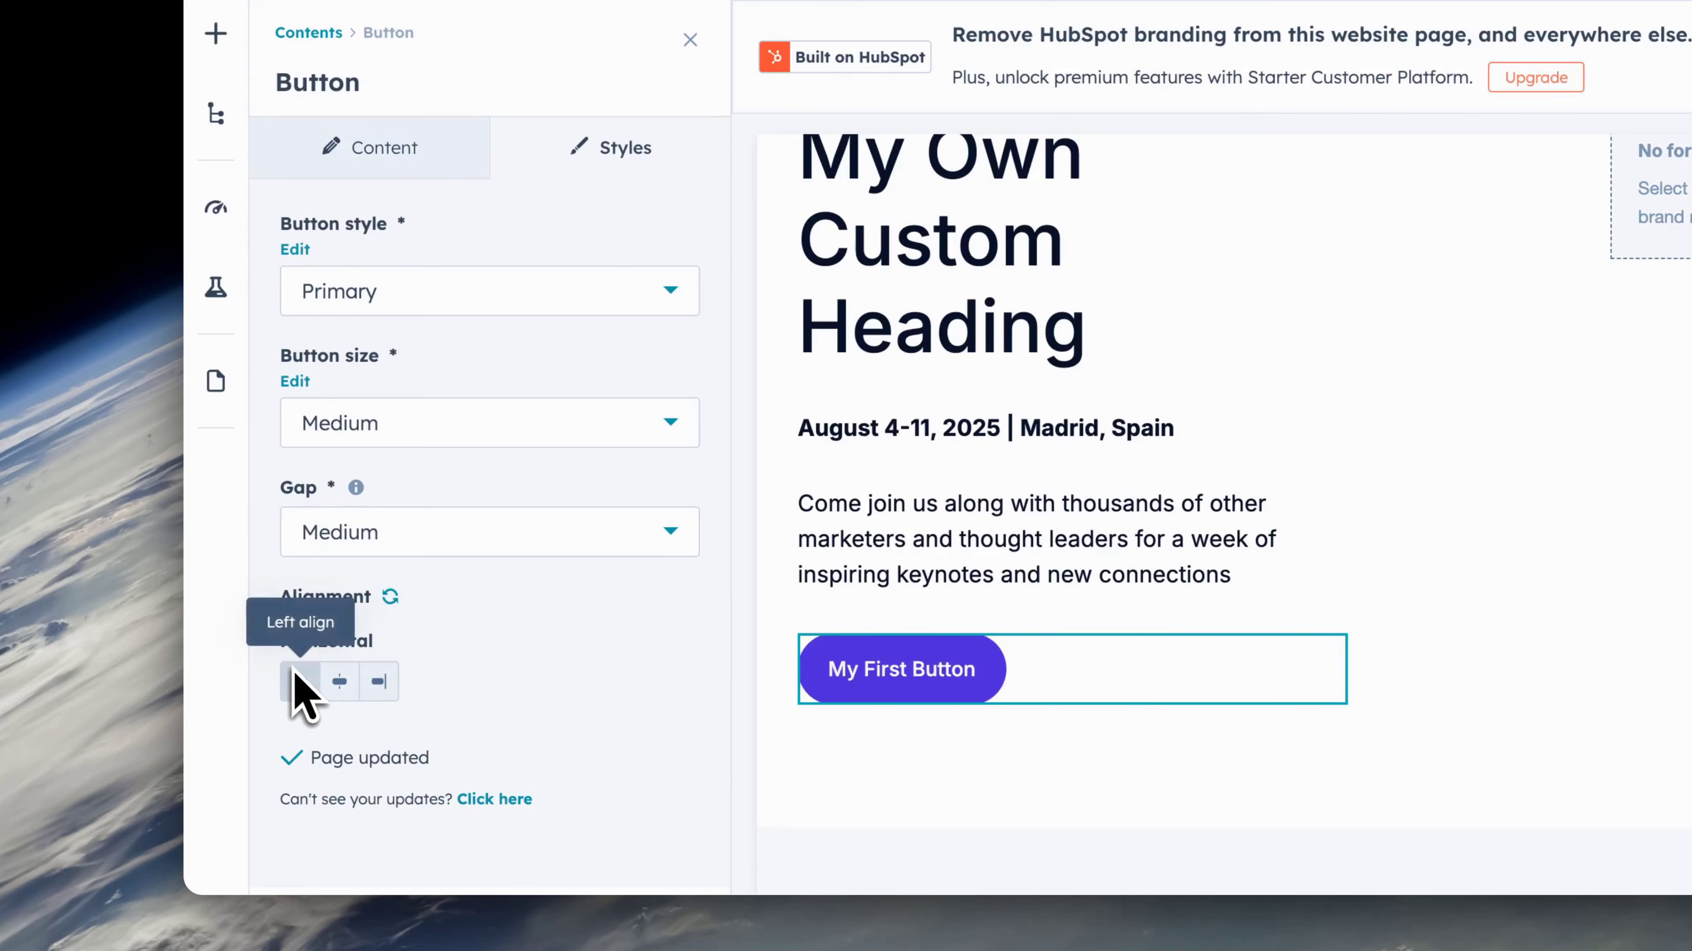
pyautogui.click(412, 435)
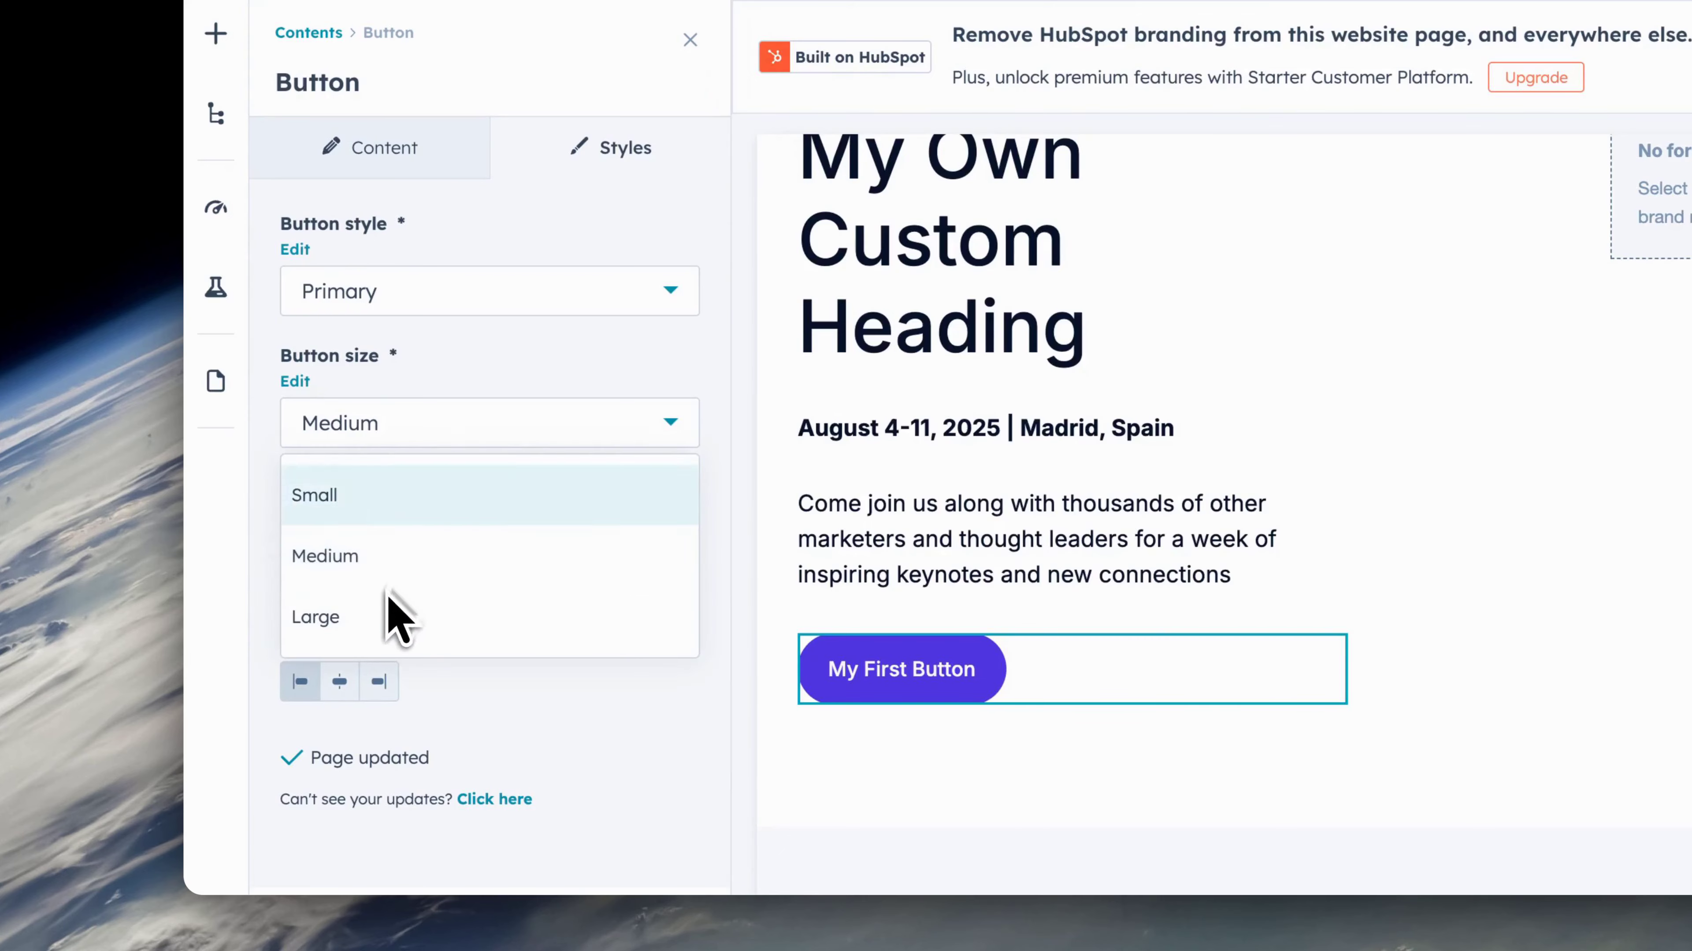
pyautogui.click(381, 617)
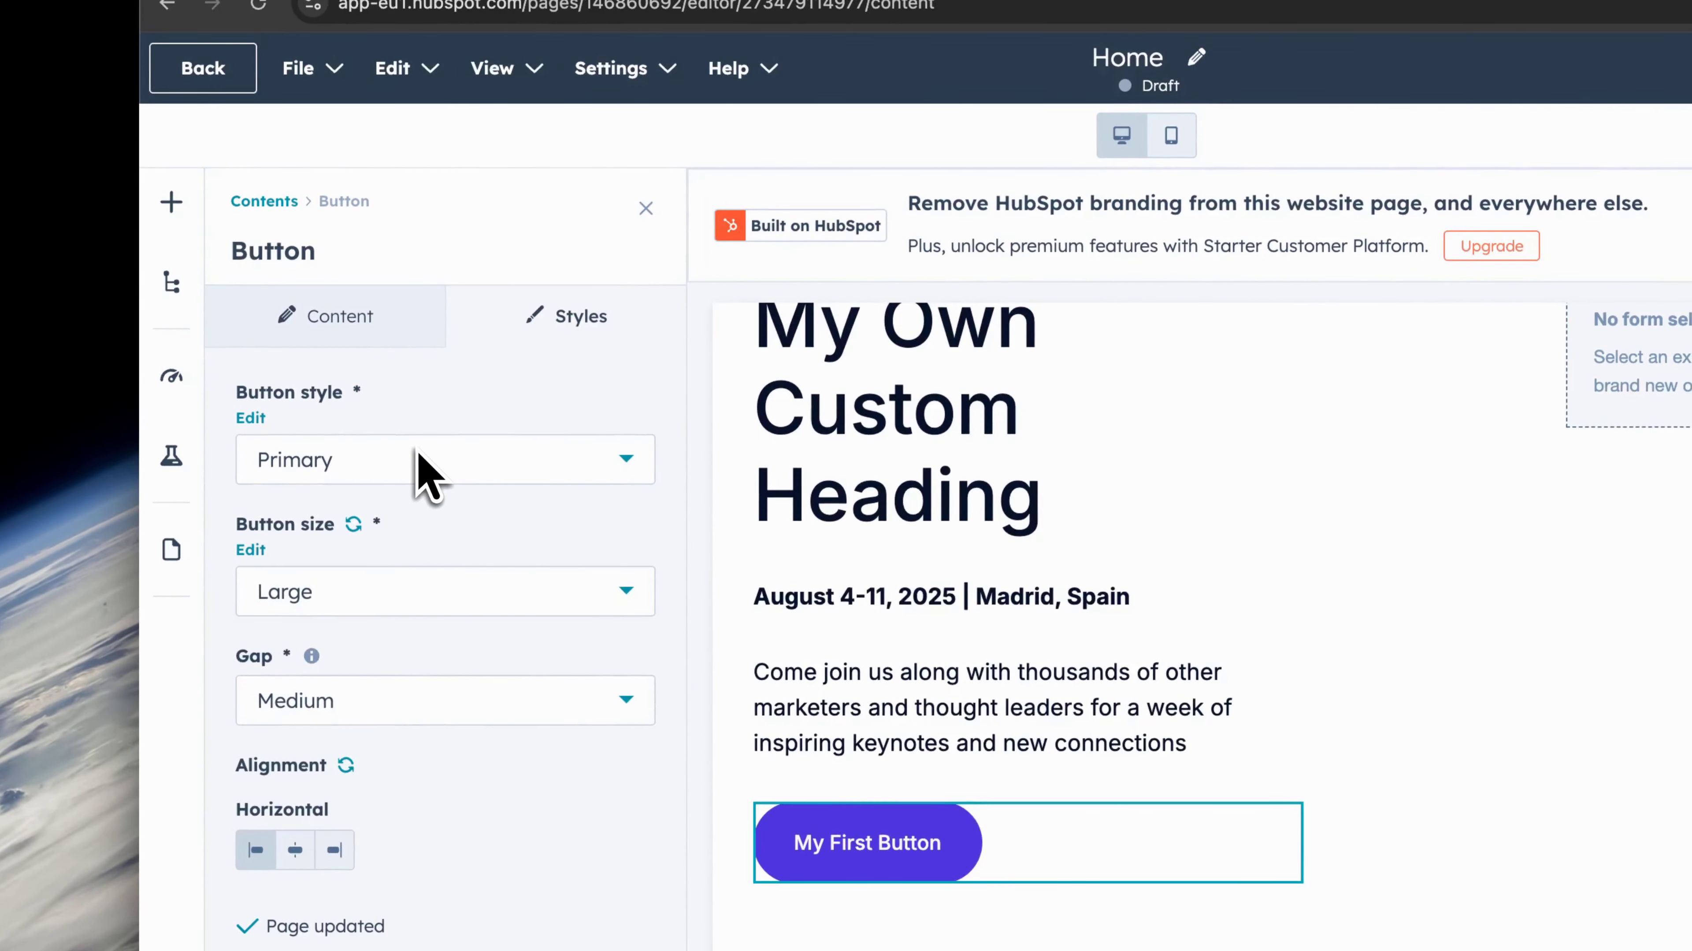
# Step: Find the Image module by searching for "image" and add it below the "Watch for a sneak peek of the event" heading with the Back-to-School Supplies Drive picture
pyautogui.scroll(-10, 1026, 600)
pyautogui.click(171, 202)
pyautogui.click(304, 285)
pyautogui.write('image')
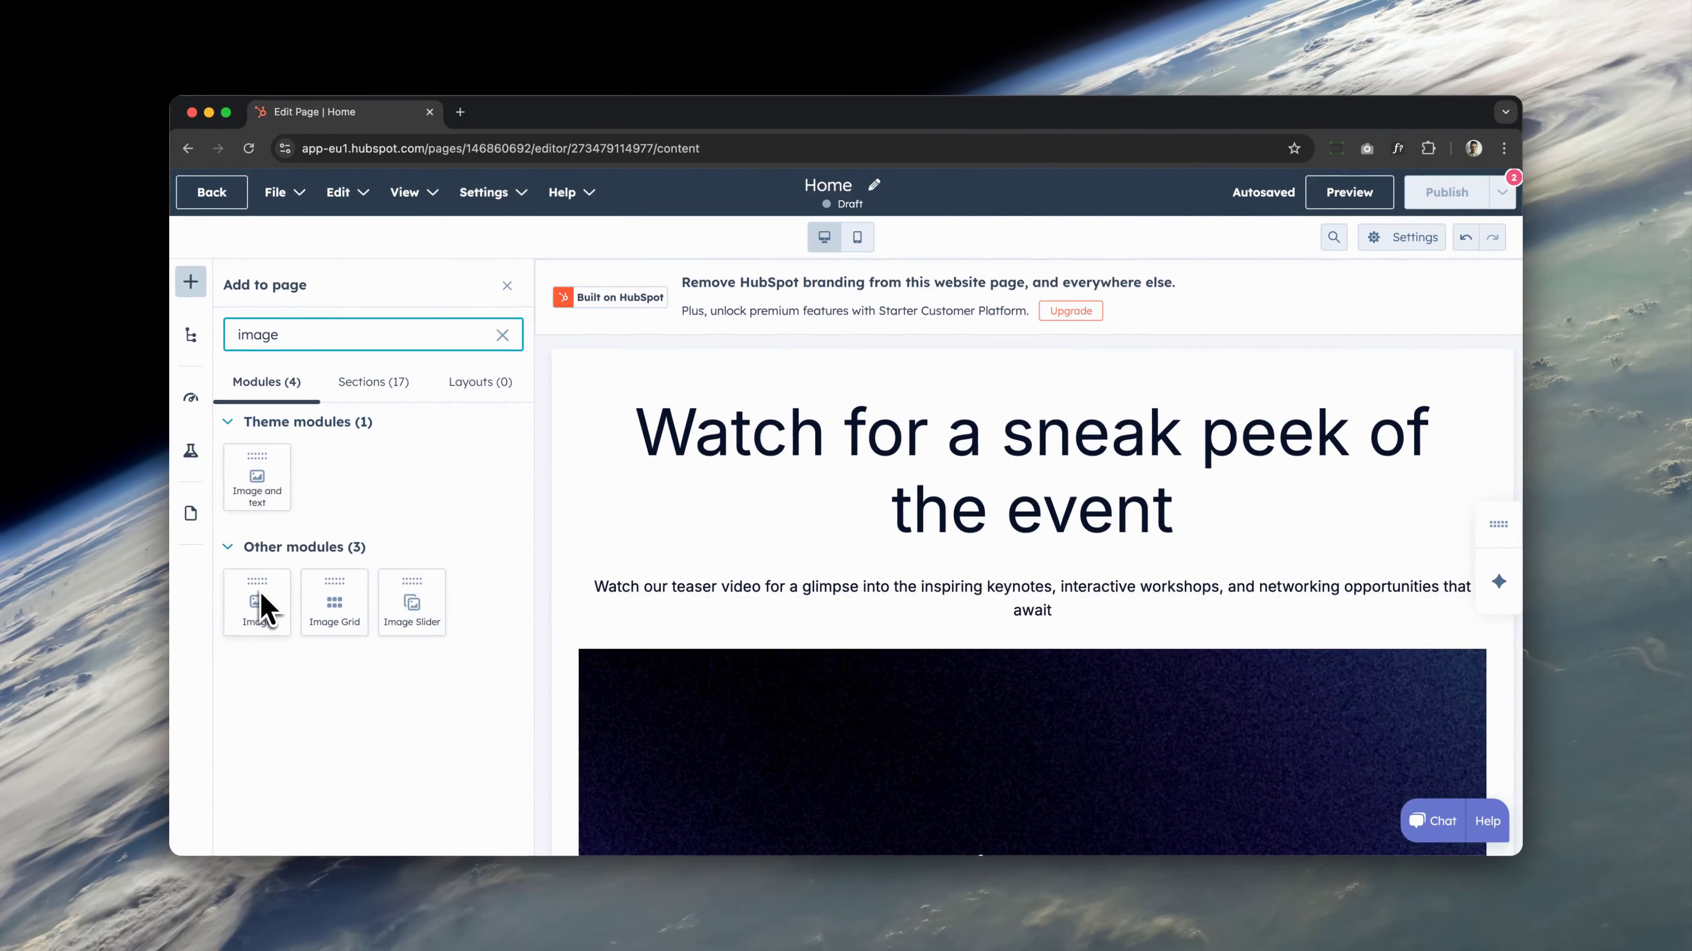
pyautogui.moveTo(379, 786); pyautogui.dragTo(963, 745)
pyautogui.moveTo(649, 576); pyautogui.dragTo(717, 574)
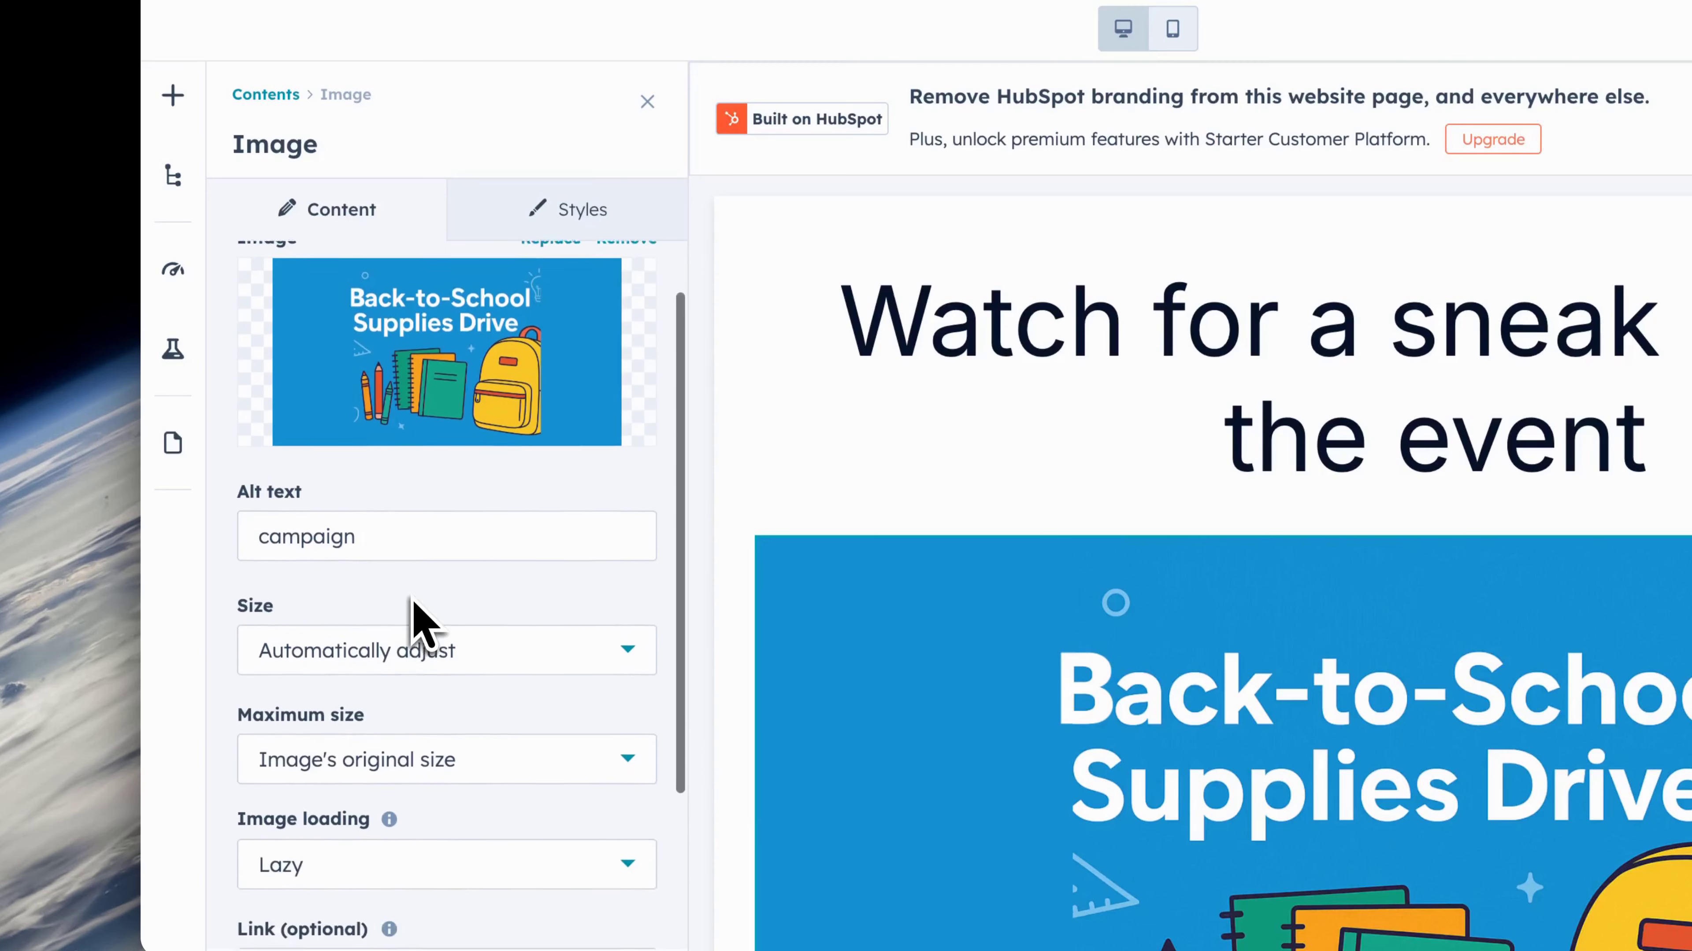
# Step: Switch the image's size to exact width and height and set its width to 500
pyautogui.scroll(-2, 352, 633)
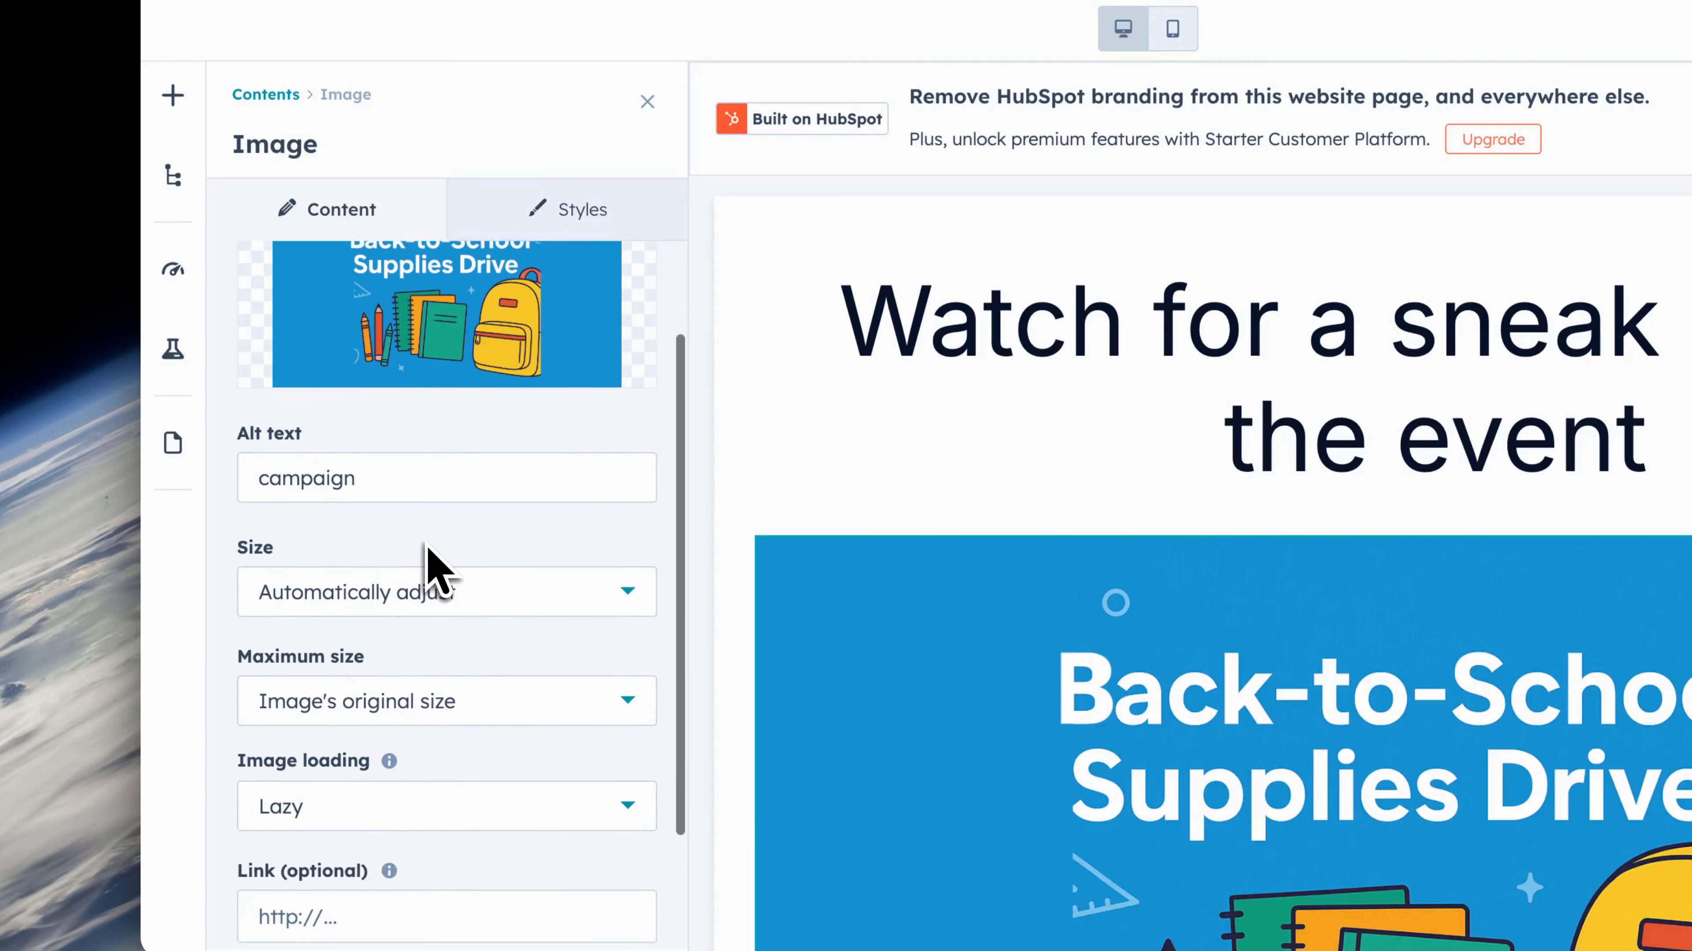
pyautogui.scroll(-1, 427, 552)
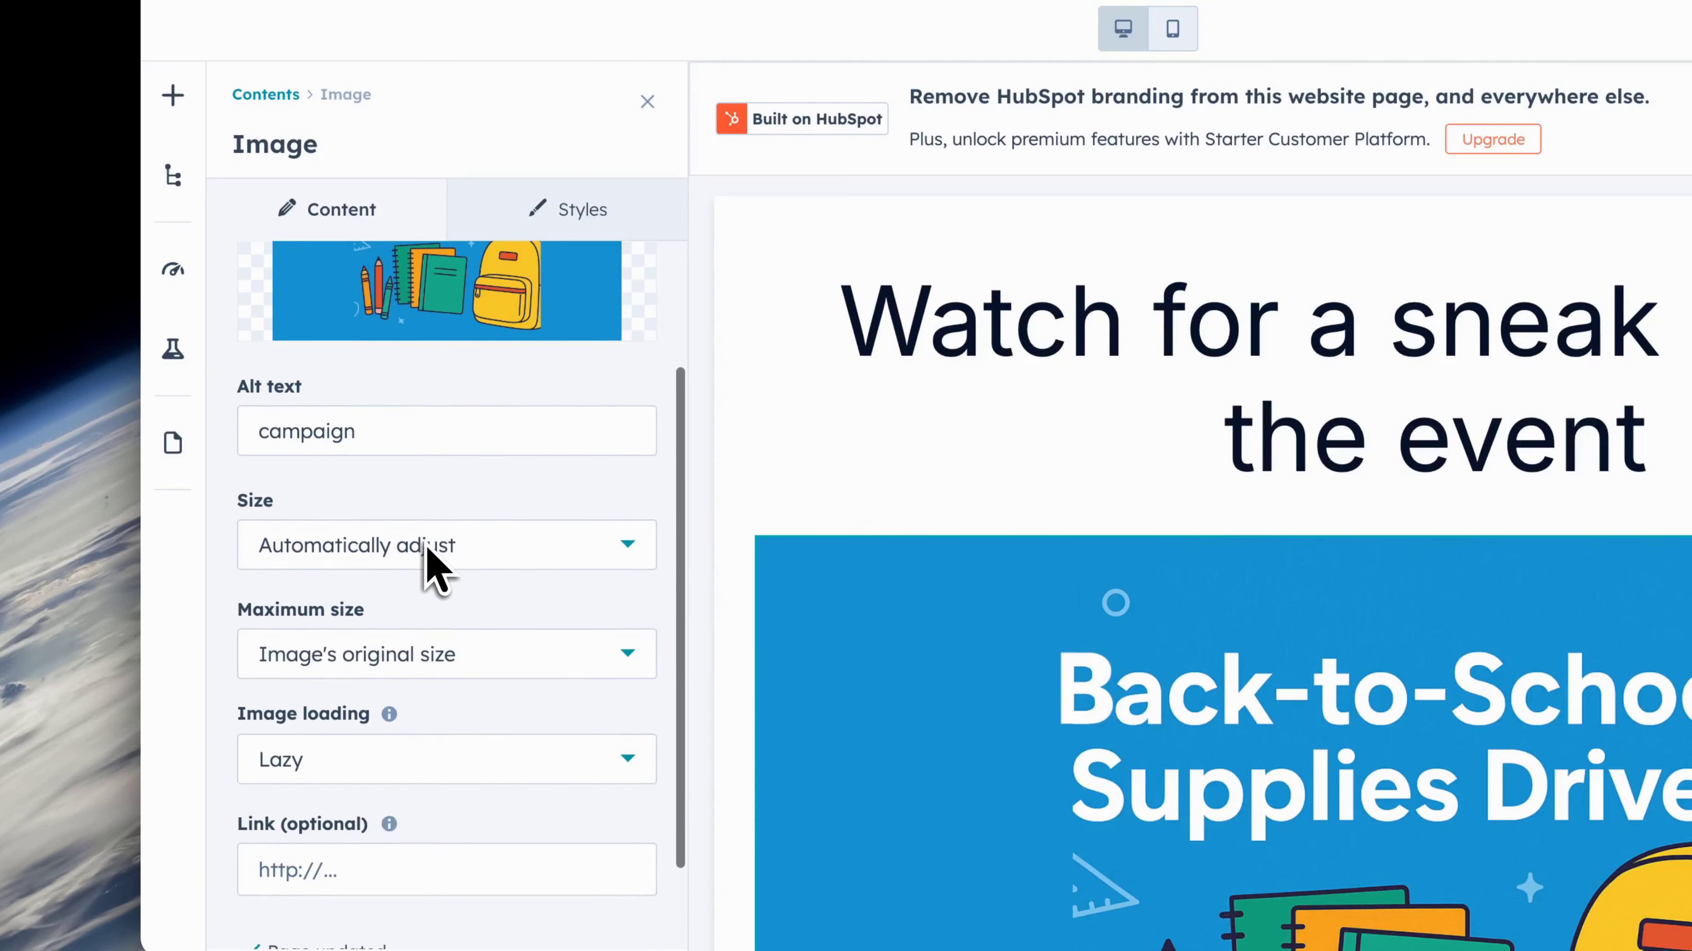
pyautogui.click(428, 554)
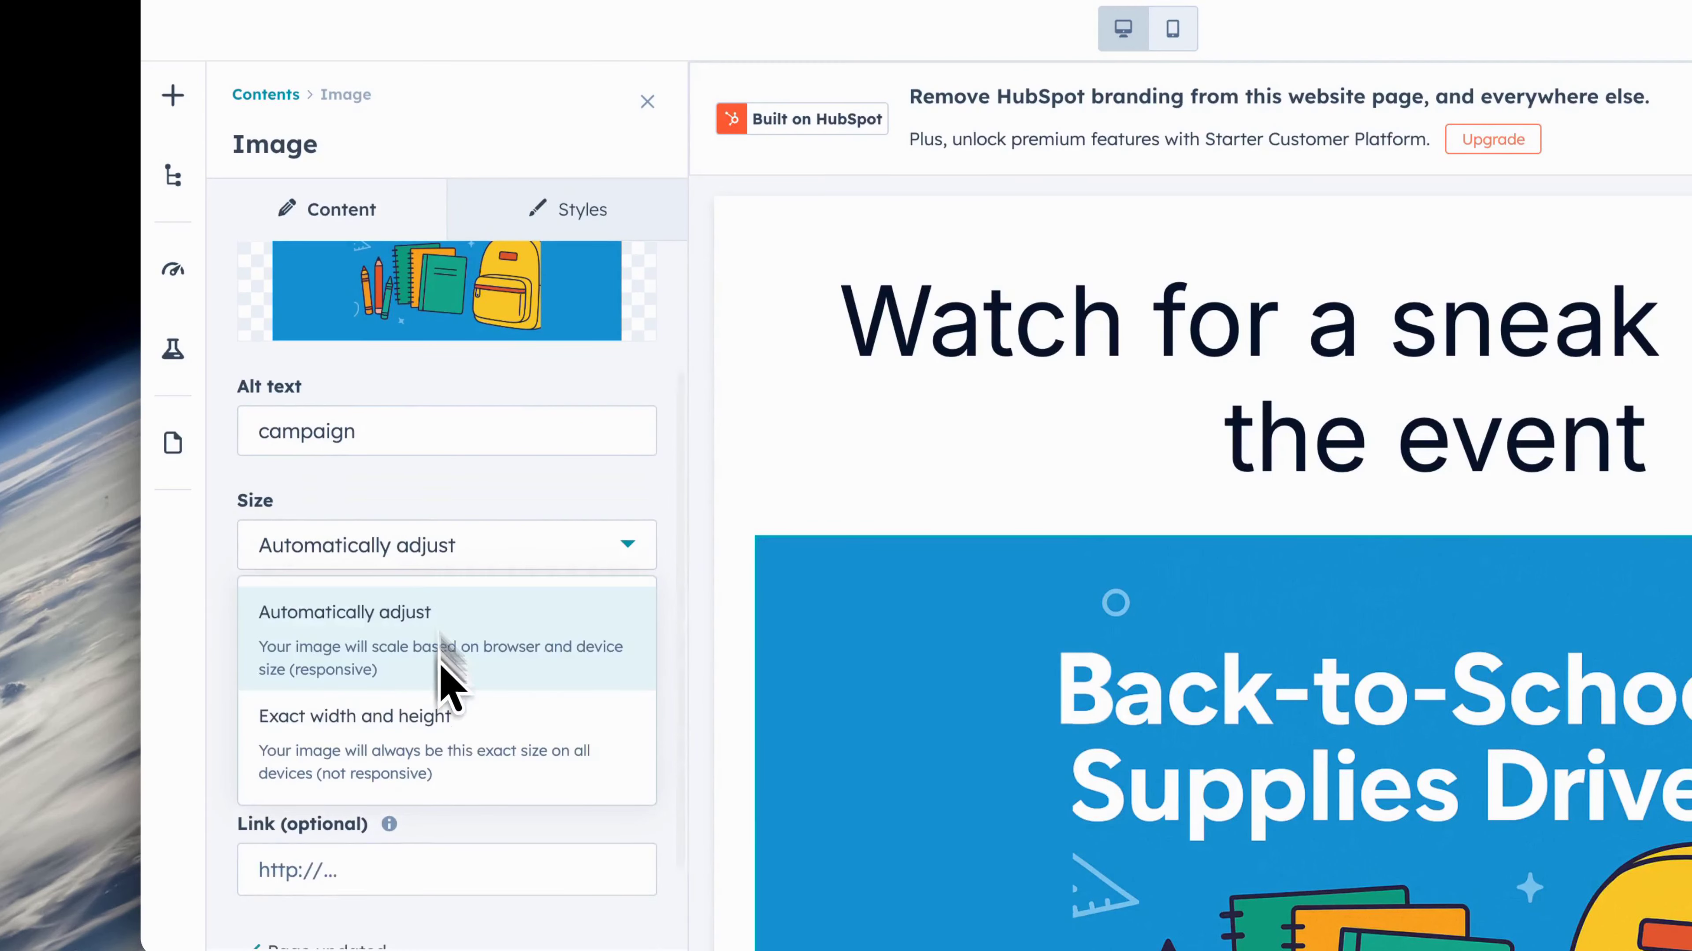
pyautogui.click(442, 746)
pyautogui.doubleClick(298, 652)
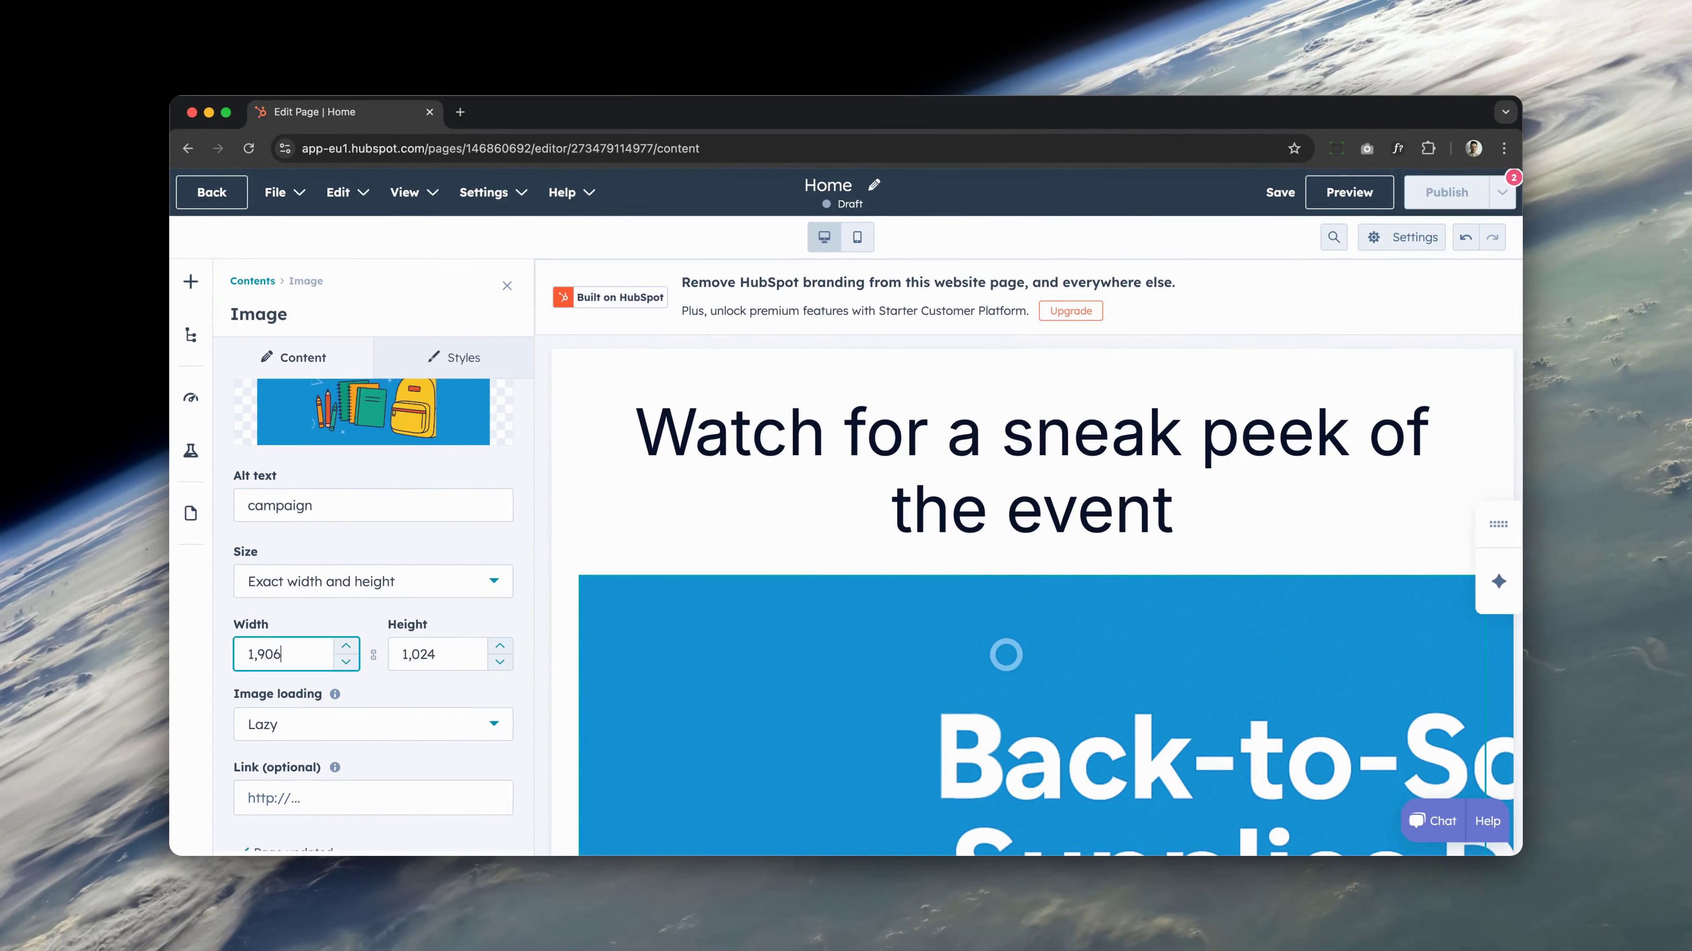
pyautogui.write('500')
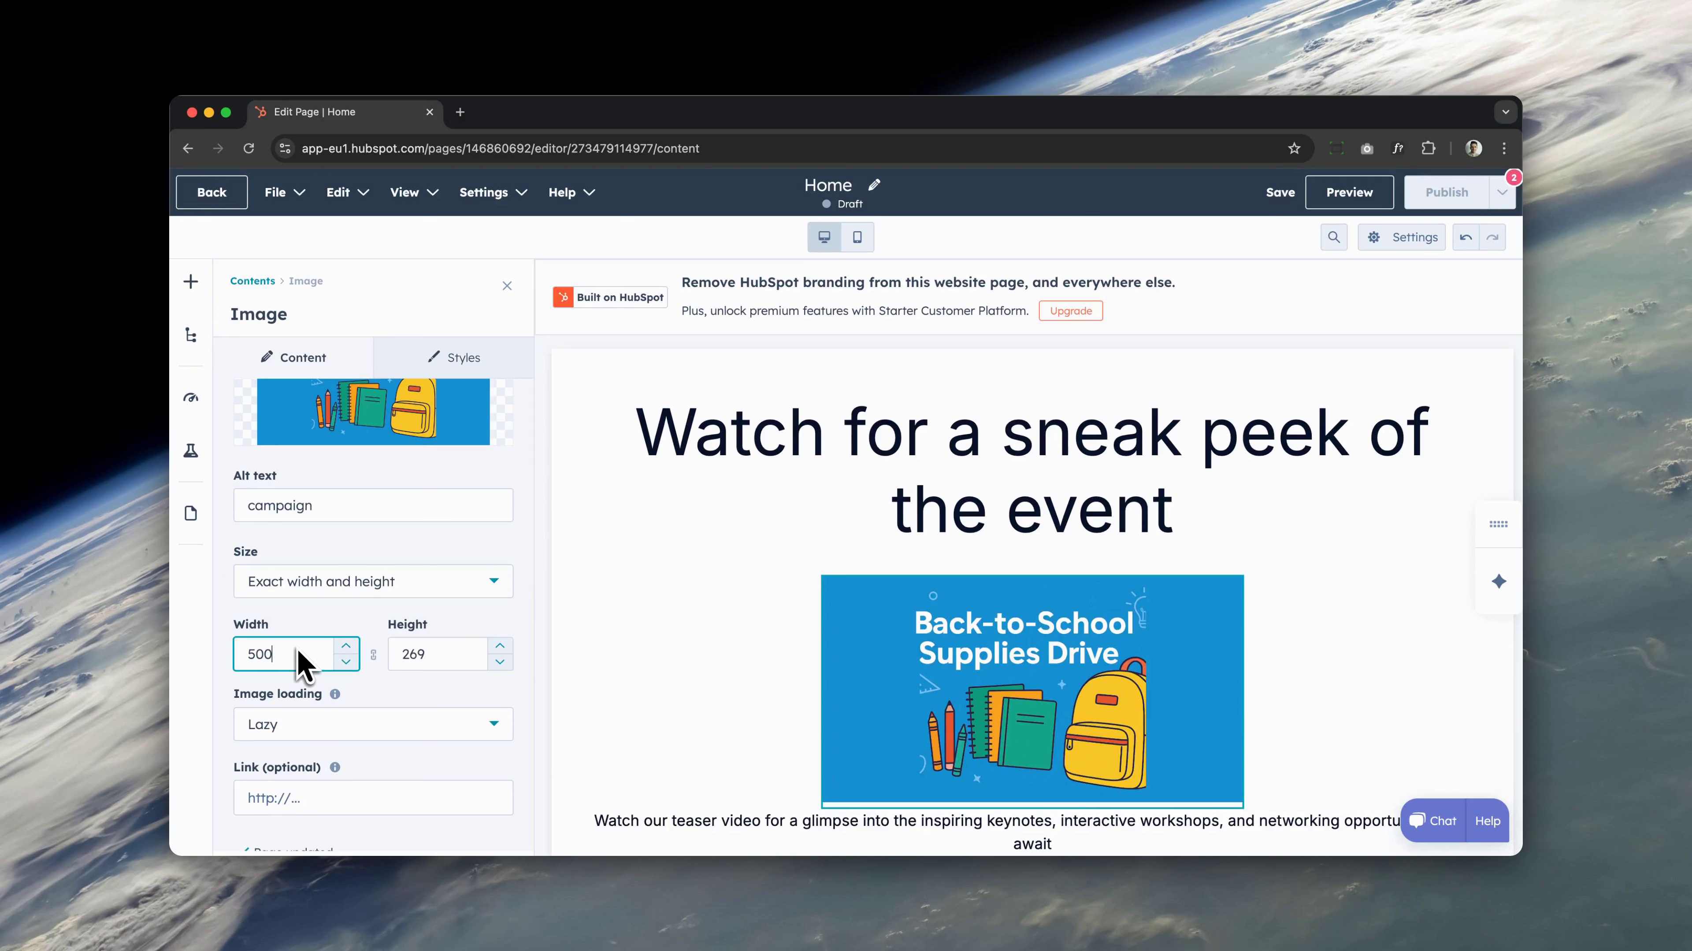
pyautogui.press('Tab')
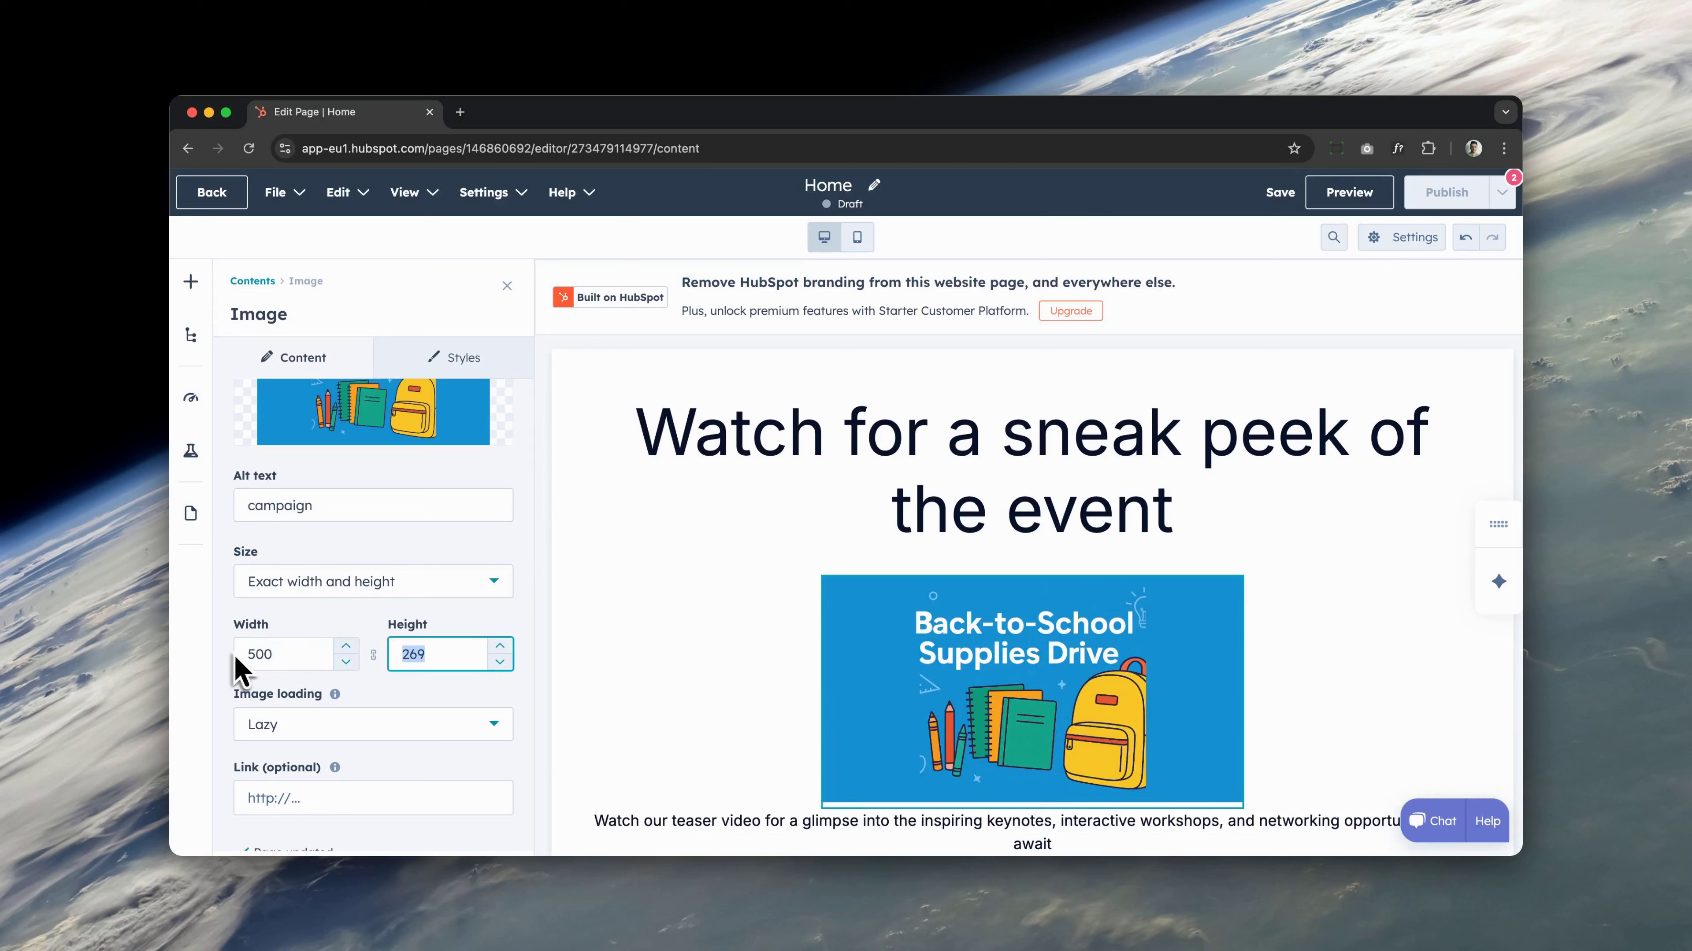
# Step: Set the image's width to 700 and look over its remaining content options
pyautogui.click(245, 658)
pyautogui.press('Delete')
pyautogui.write('7')
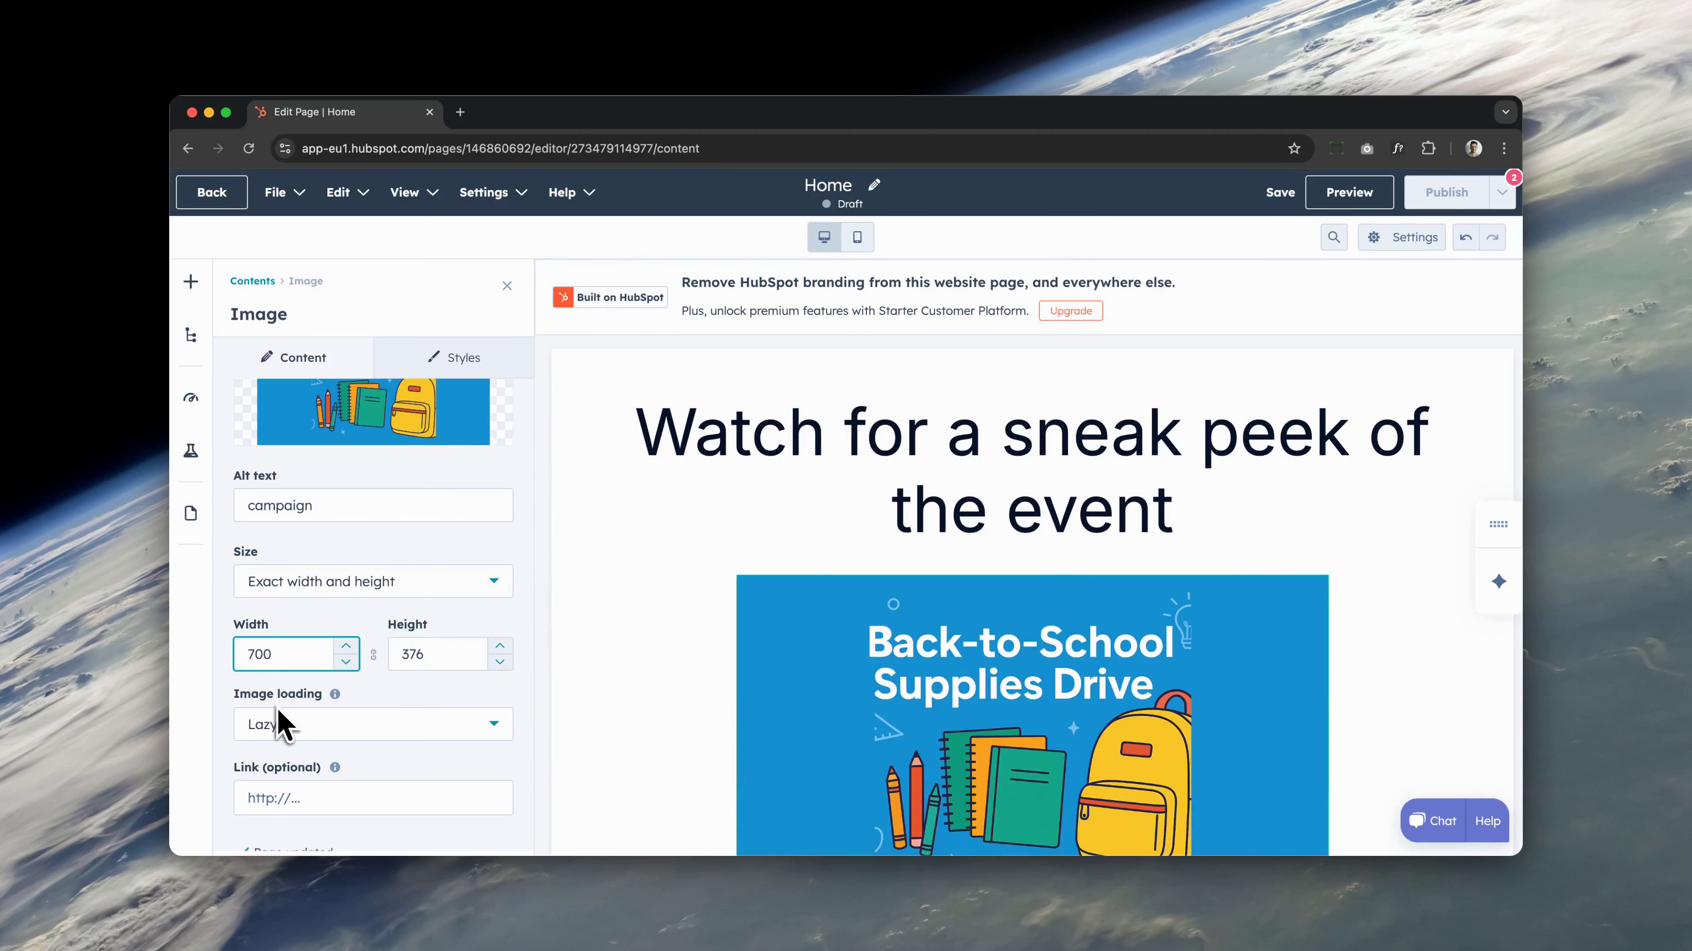
pyautogui.scroll(-2, 283, 726)
pyautogui.scroll(2, 385, 517)
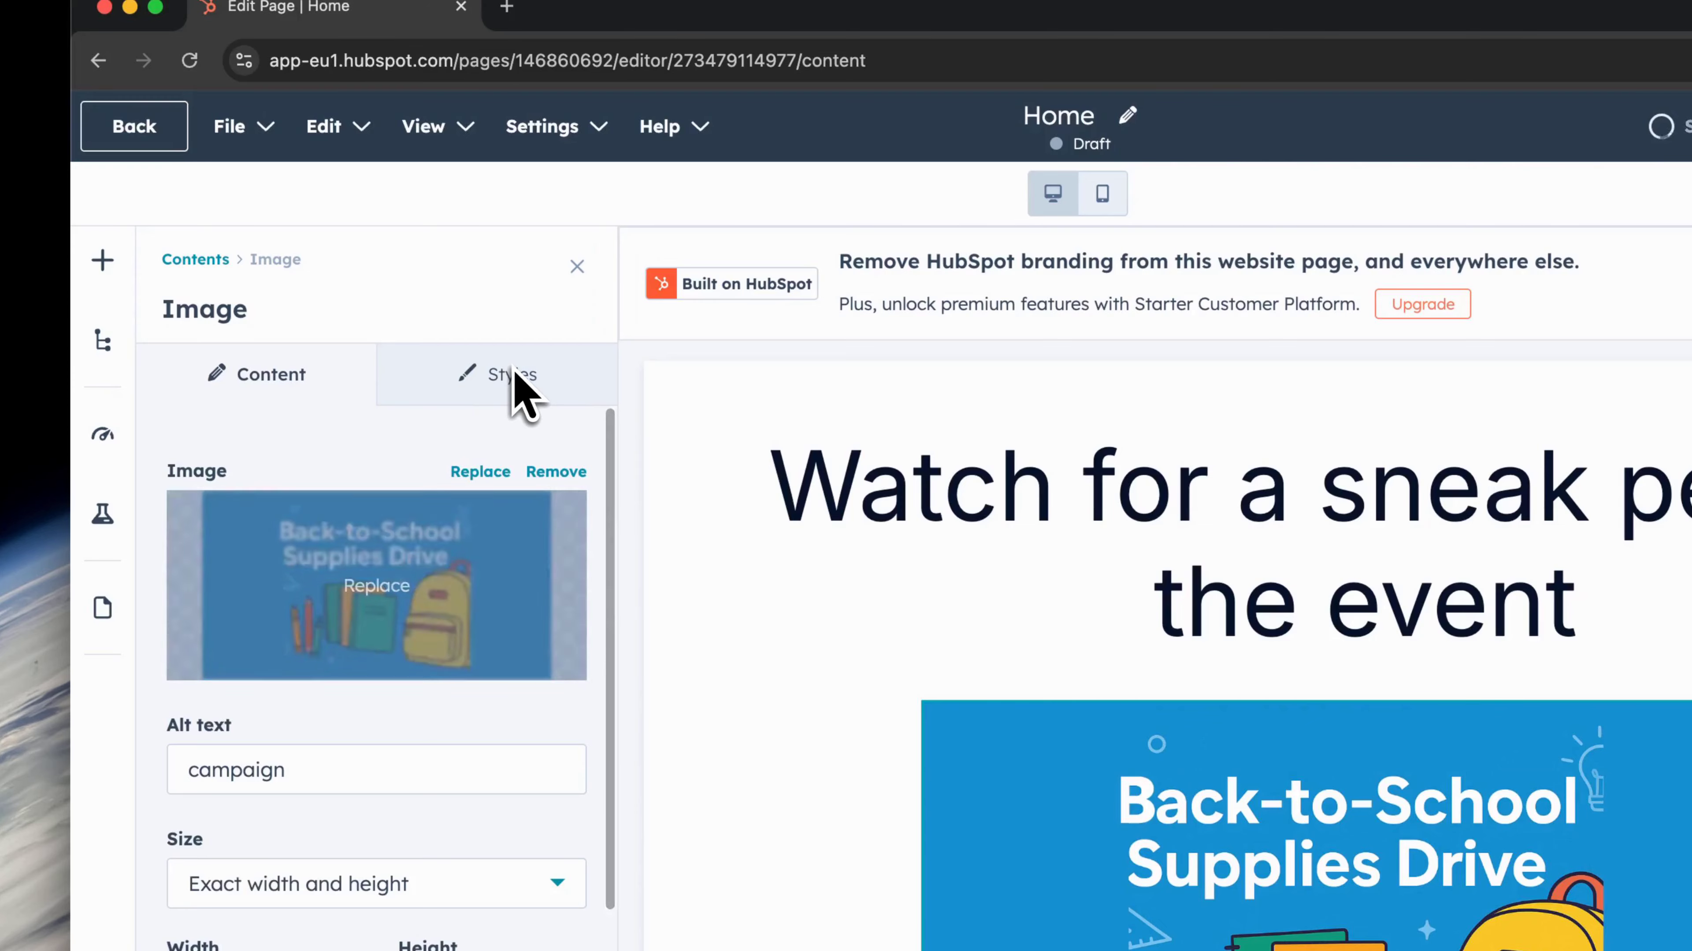
# Step: In the image's styles, view the visibility options, then try left alignment and return the image to center alignment
pyautogui.click(516, 377)
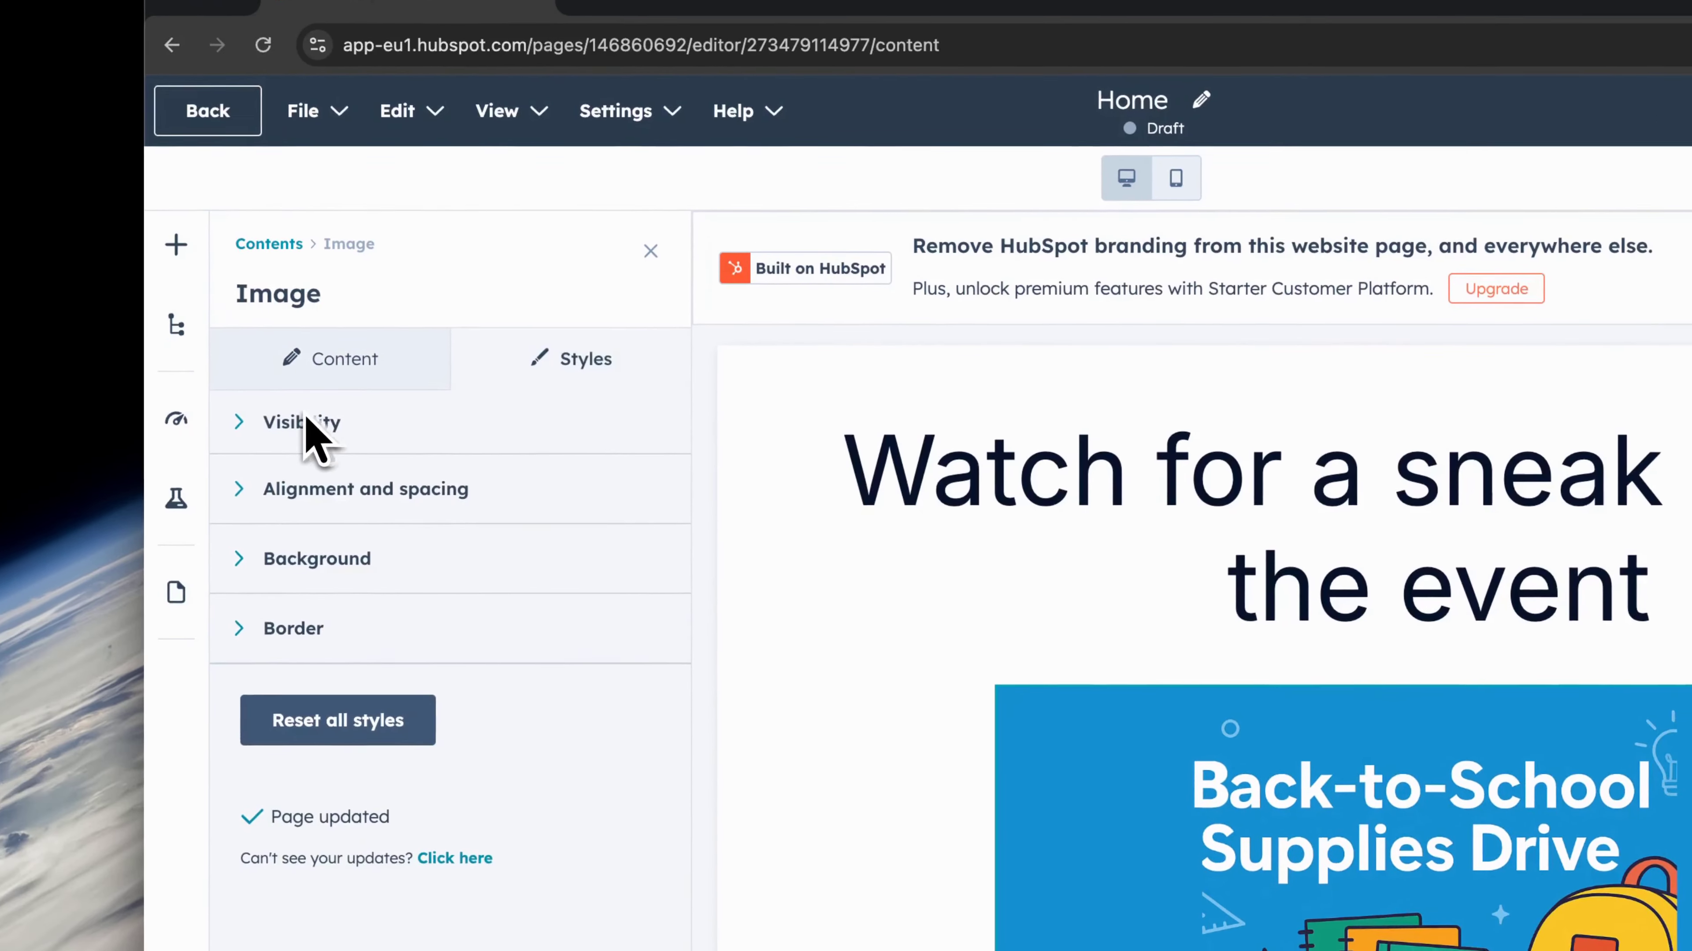
pyautogui.click(226, 445)
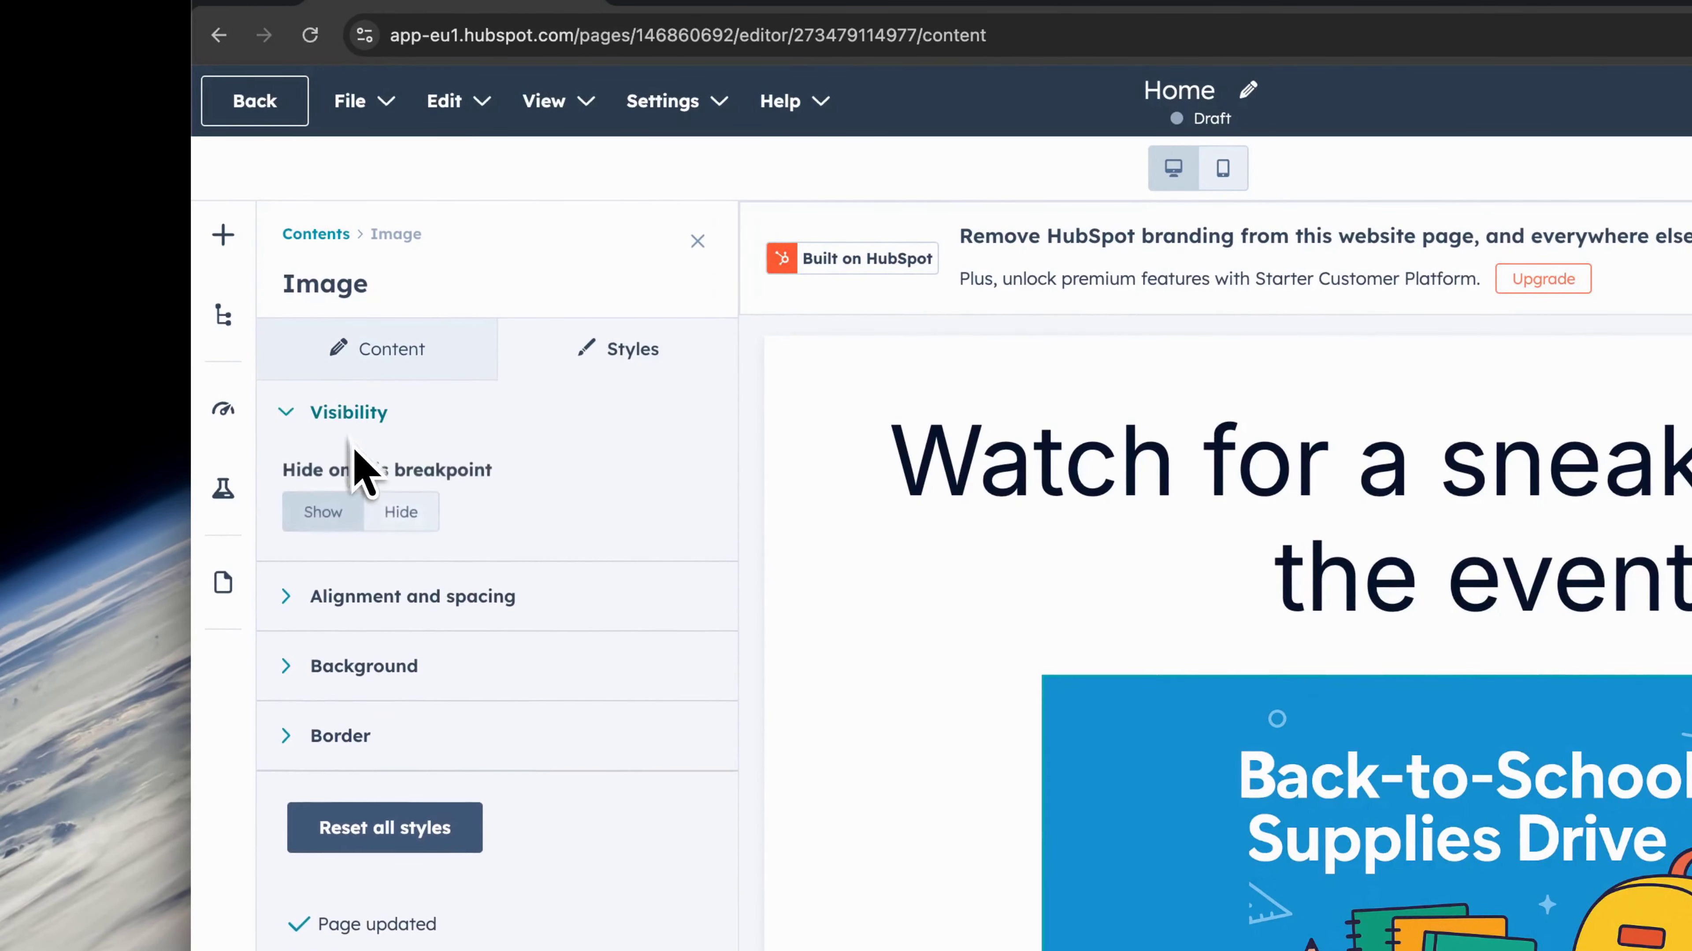
pyautogui.click(363, 603)
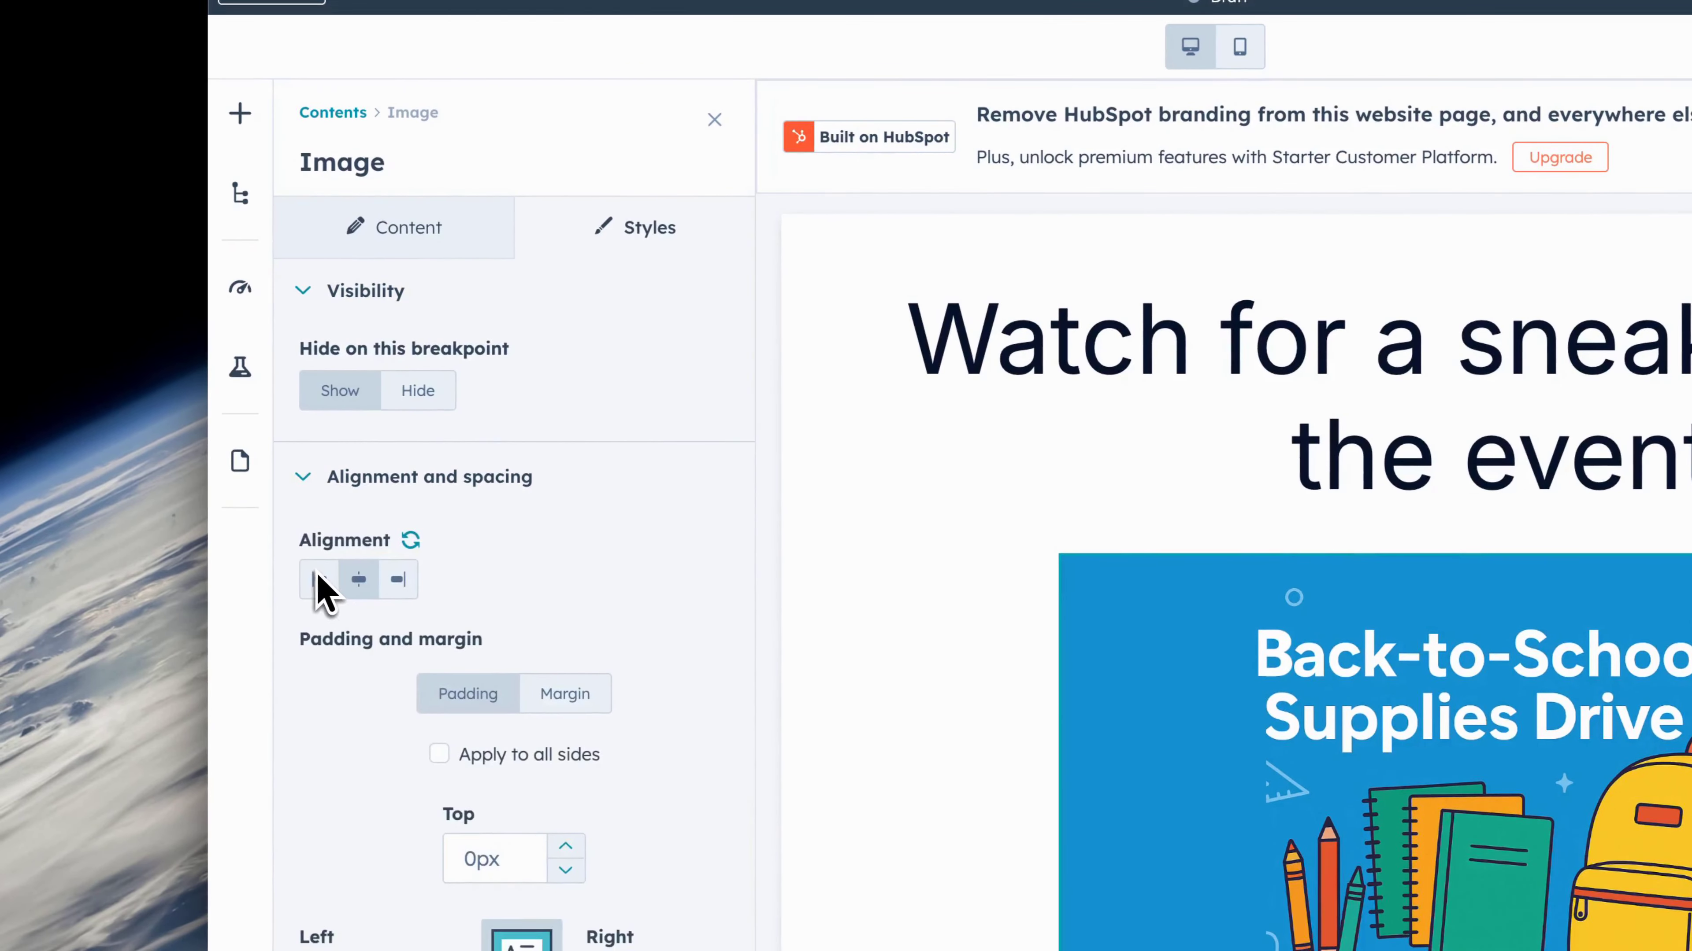
pyautogui.click(320, 578)
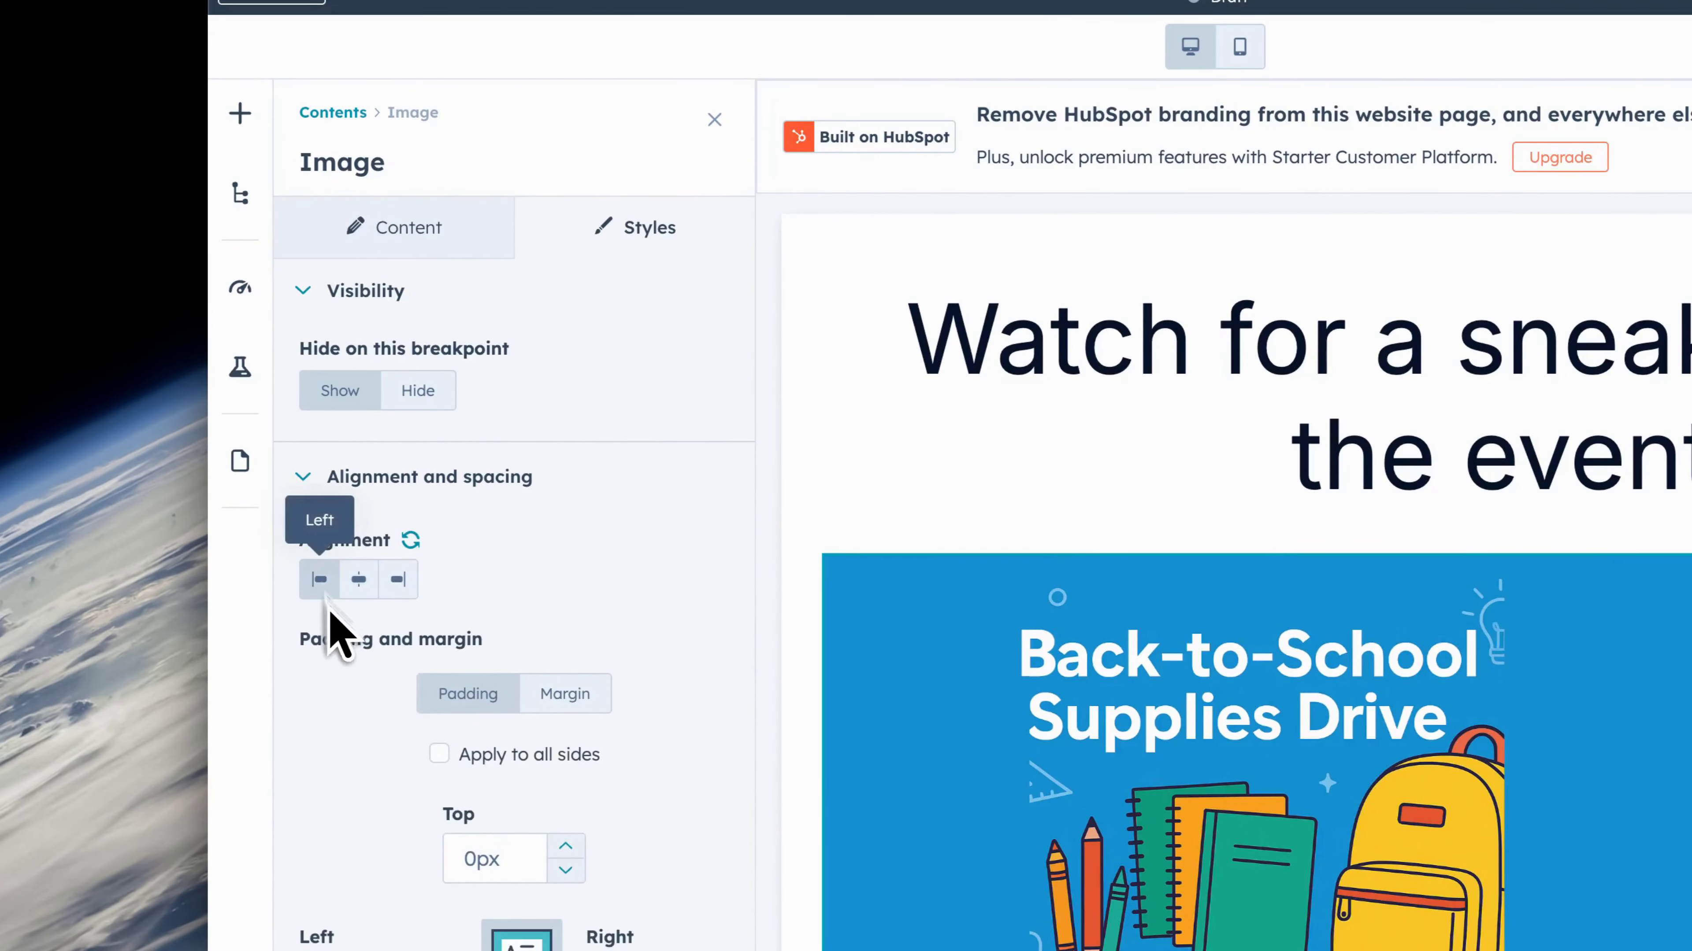
pyautogui.click(359, 581)
# Step: Set the image's bottom padding to 20px
pyautogui.scroll(-3, 388, 736)
pyautogui.scroll(-4, 389, 736)
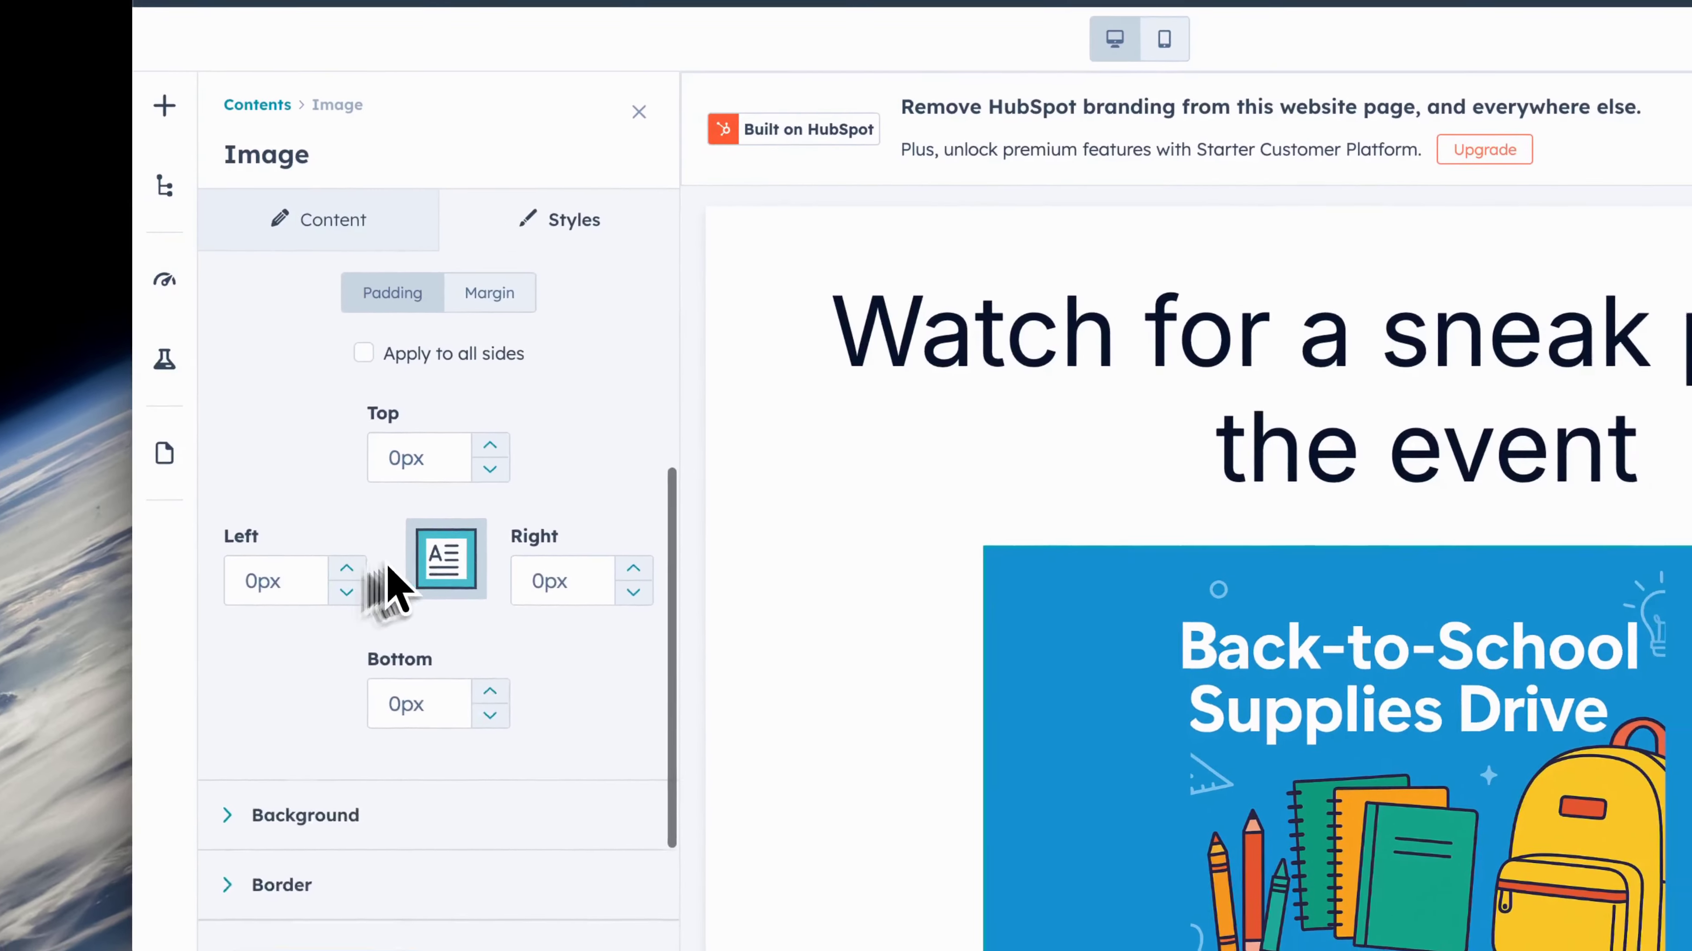
pyautogui.scroll(-5, 968, 641)
pyautogui.scroll(2, 698, 614)
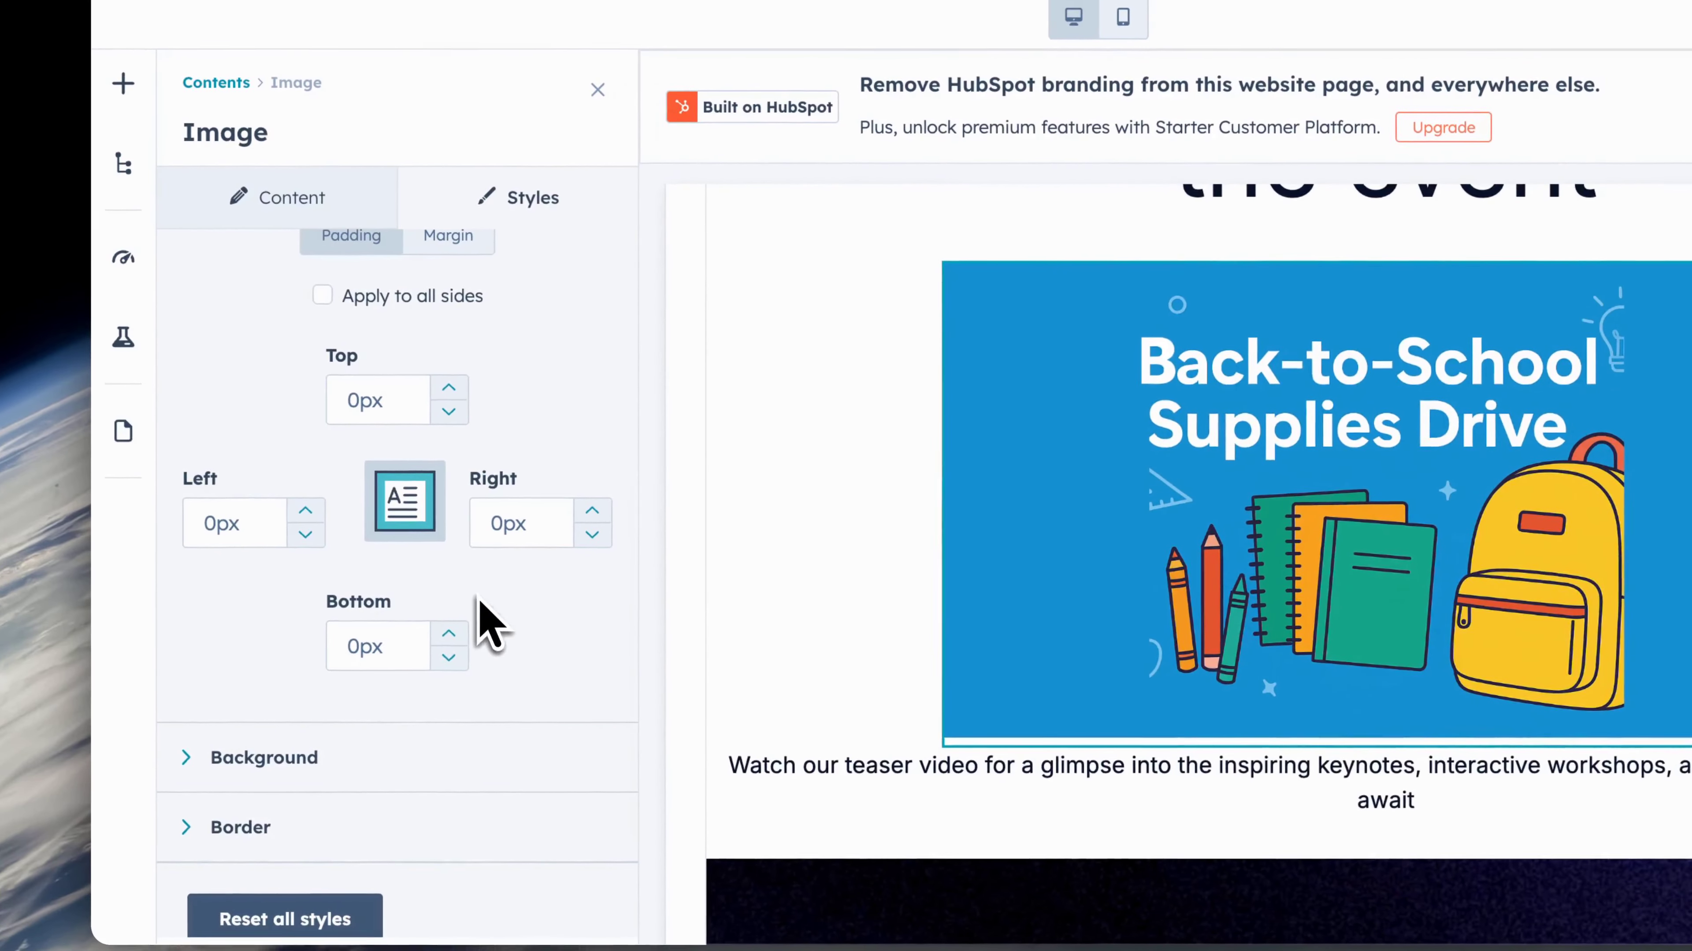
pyautogui.click(293, 630)
pyautogui.click(293, 629)
pyautogui.click(293, 630)
pyautogui.click(460, 630)
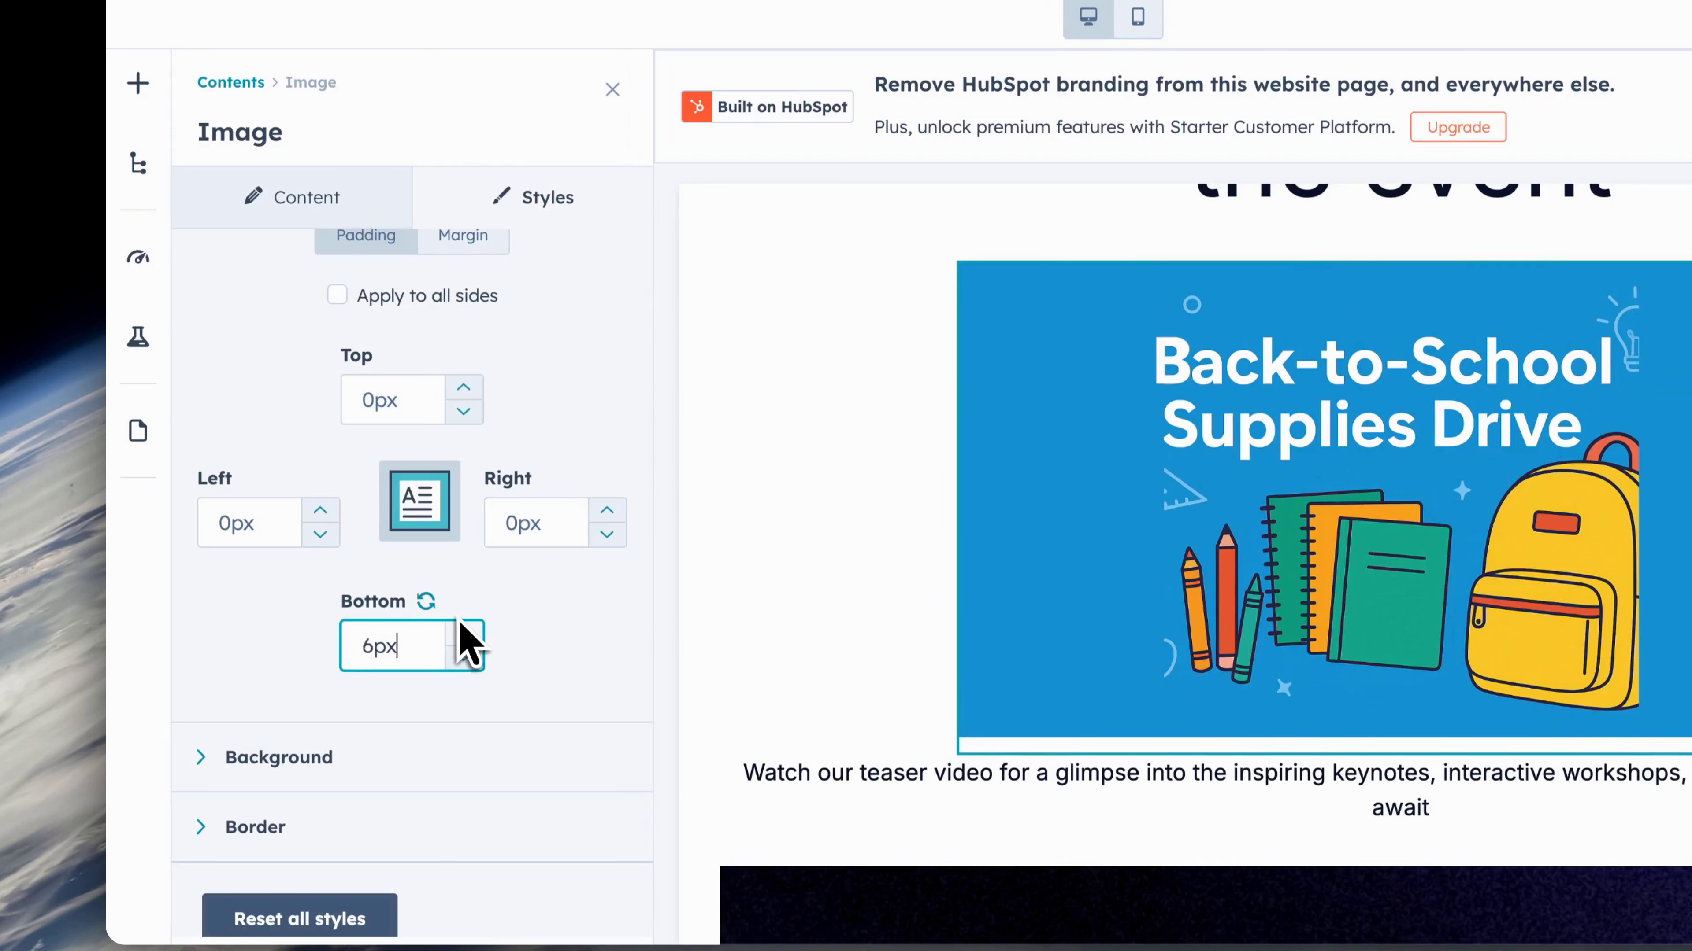
pyautogui.click(461, 629)
pyautogui.click(460, 630)
pyautogui.click(461, 629)
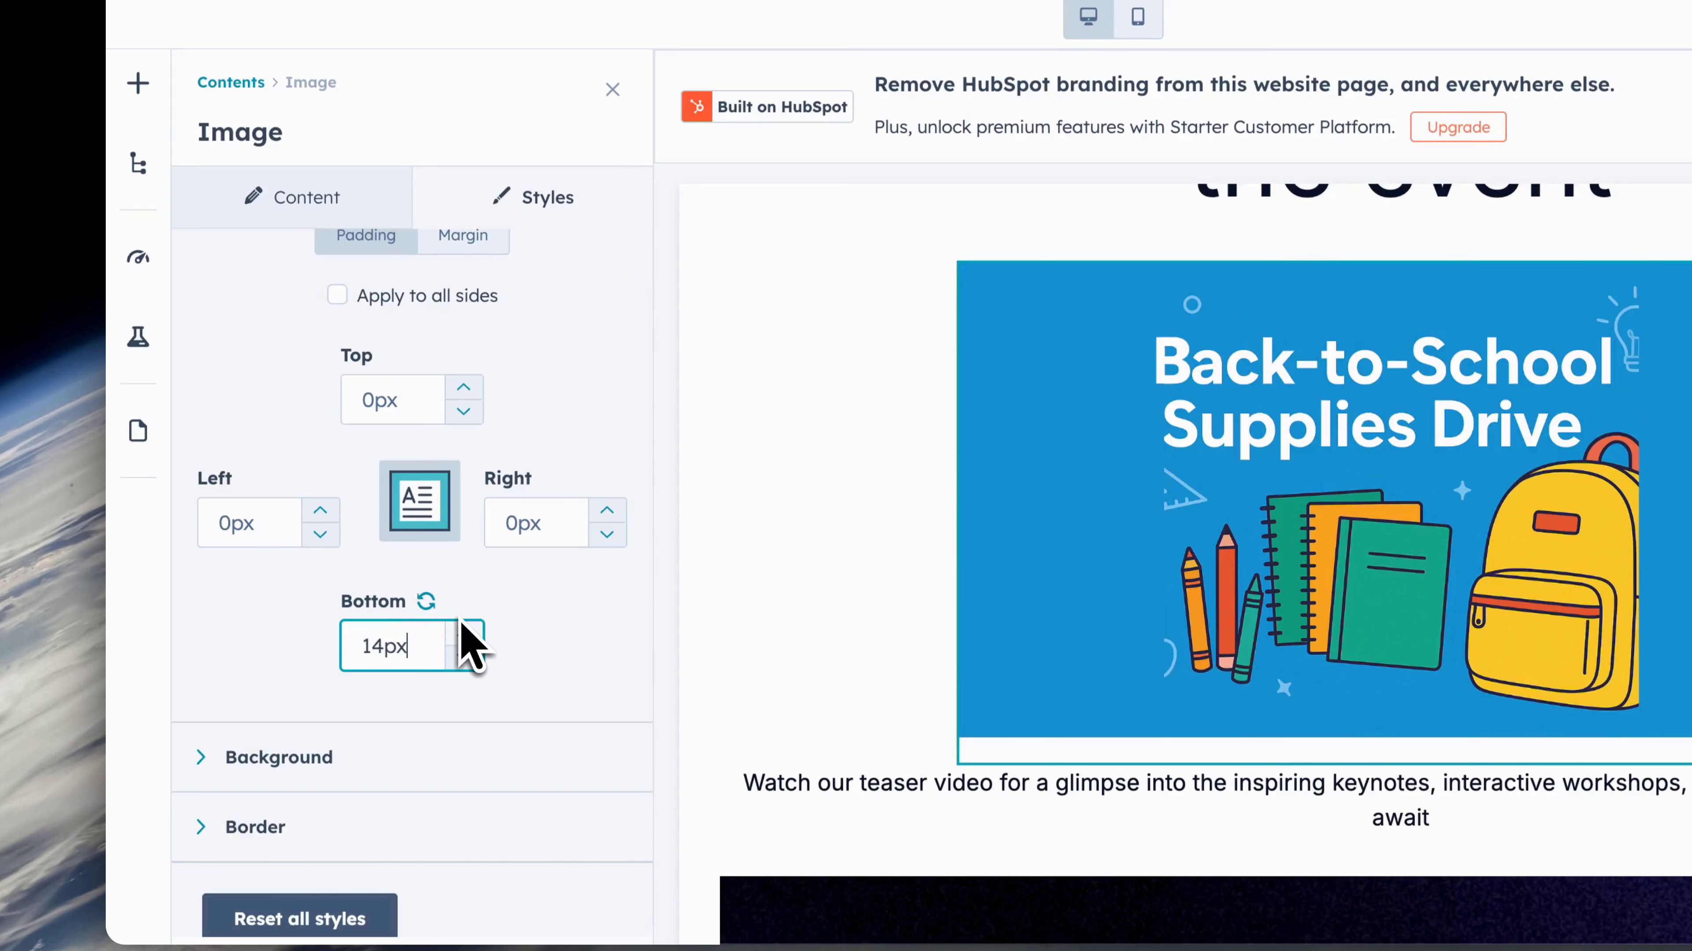
pyautogui.click(461, 629)
pyautogui.click(461, 630)
pyautogui.click(461, 629)
pyautogui.scroll(-2, 237, 666)
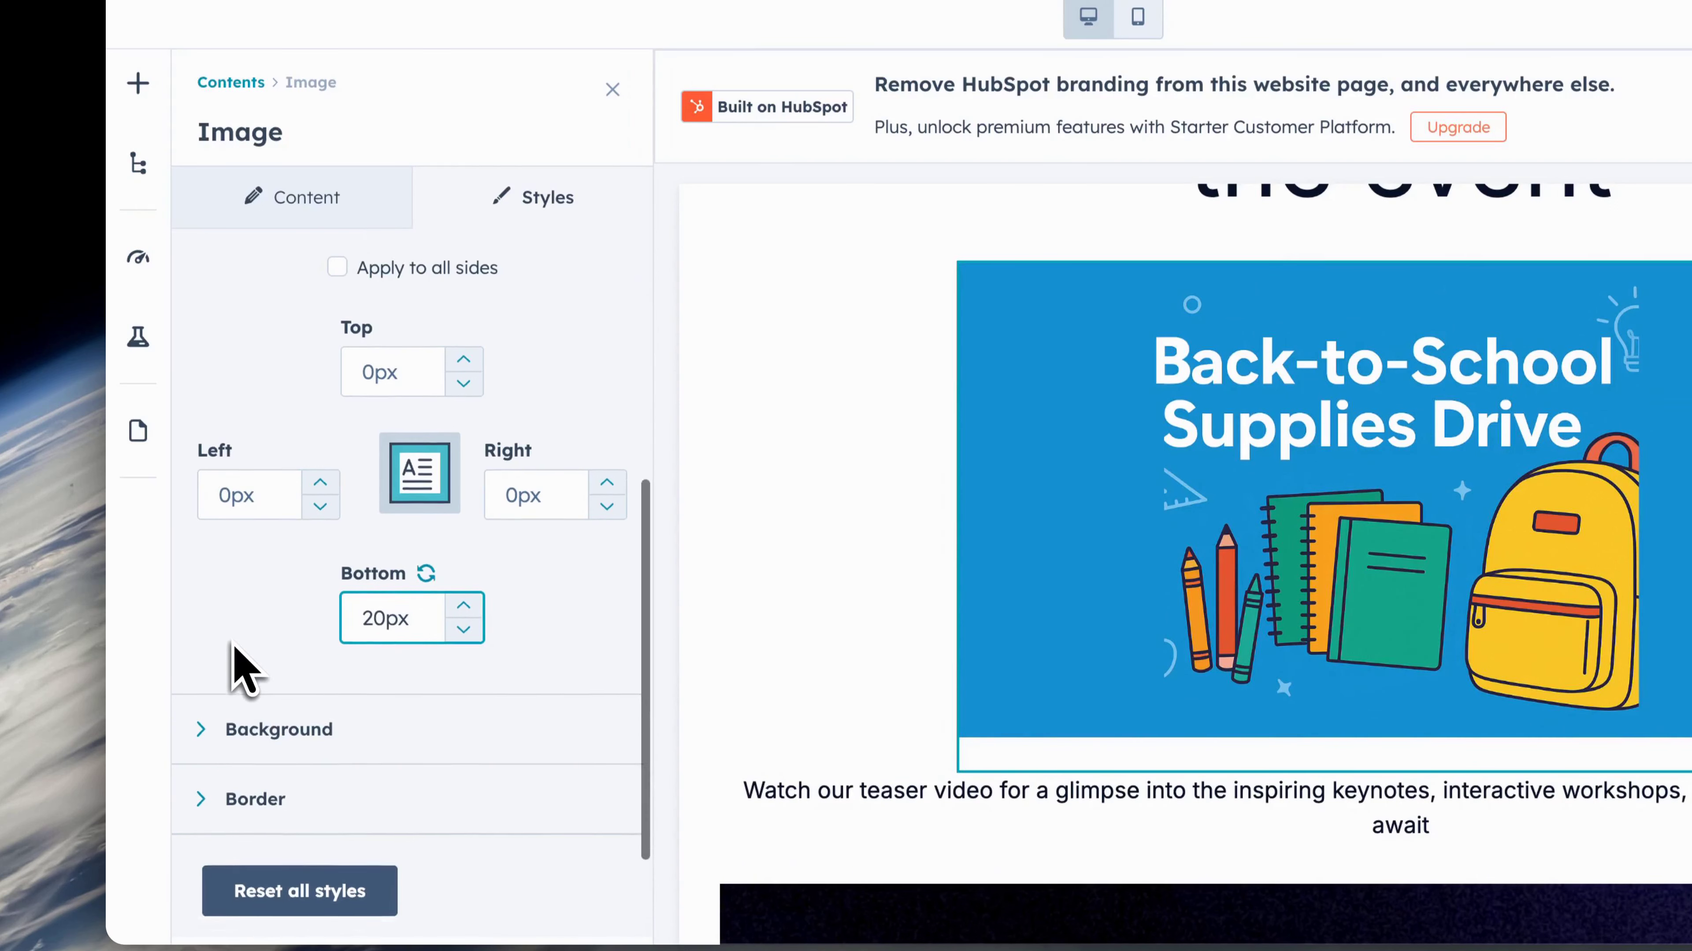
# Step: Look over the image's background color option and set its border thickness to 5px
pyautogui.click(273, 638)
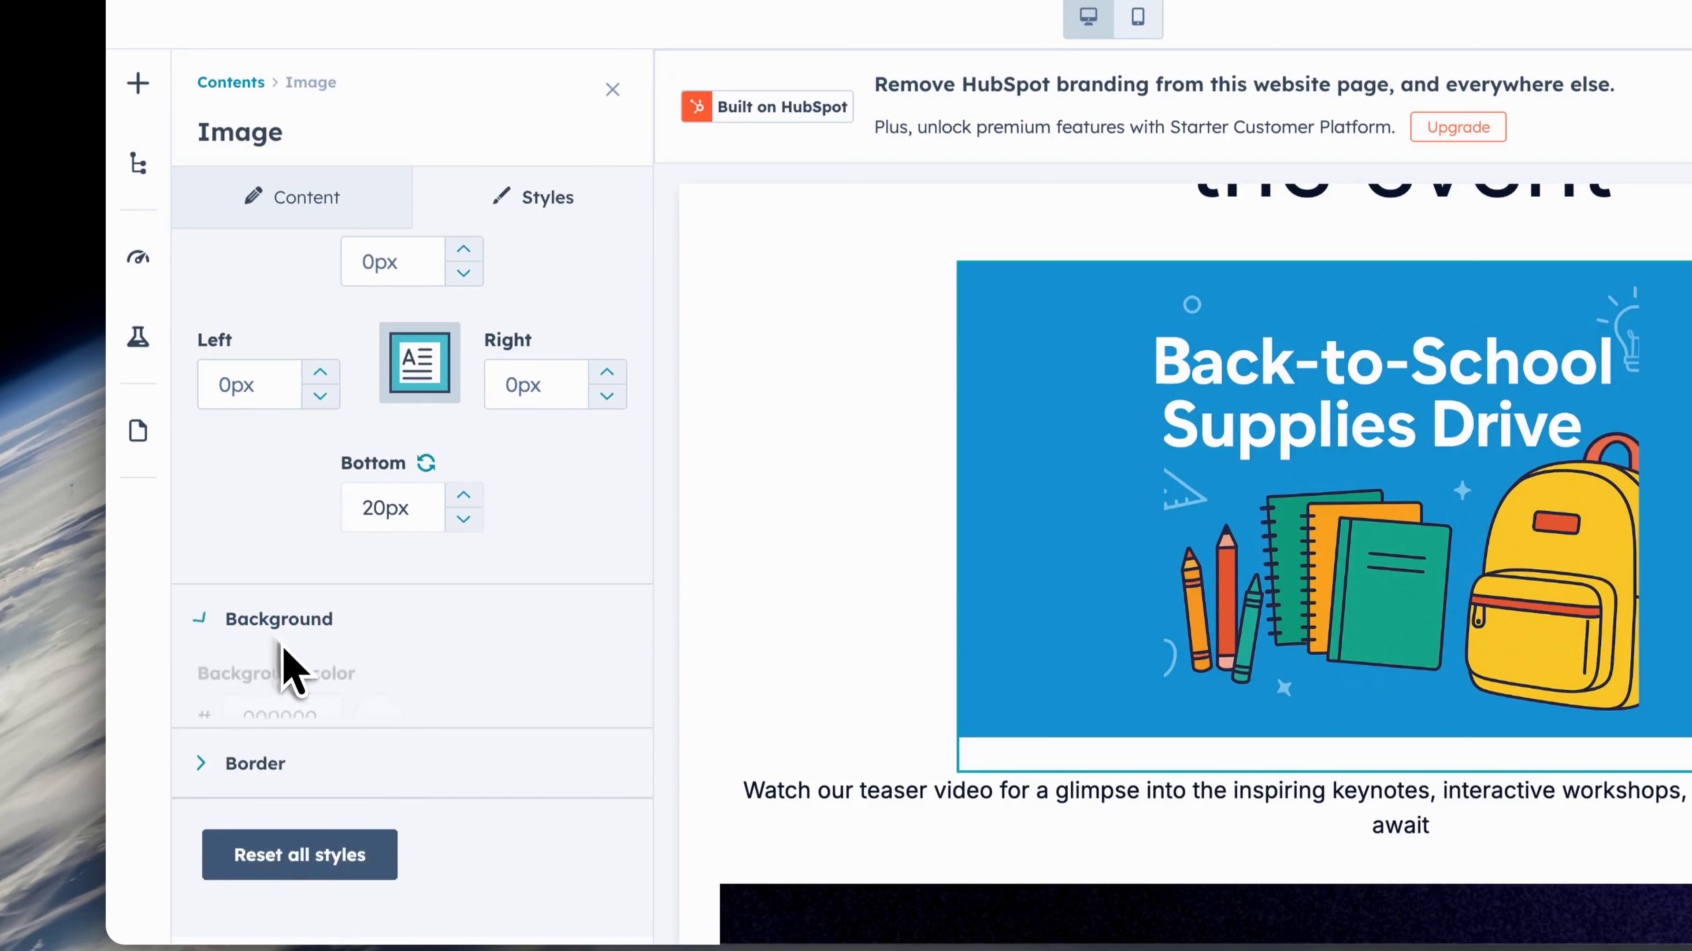
pyautogui.scroll(-2, 339, 713)
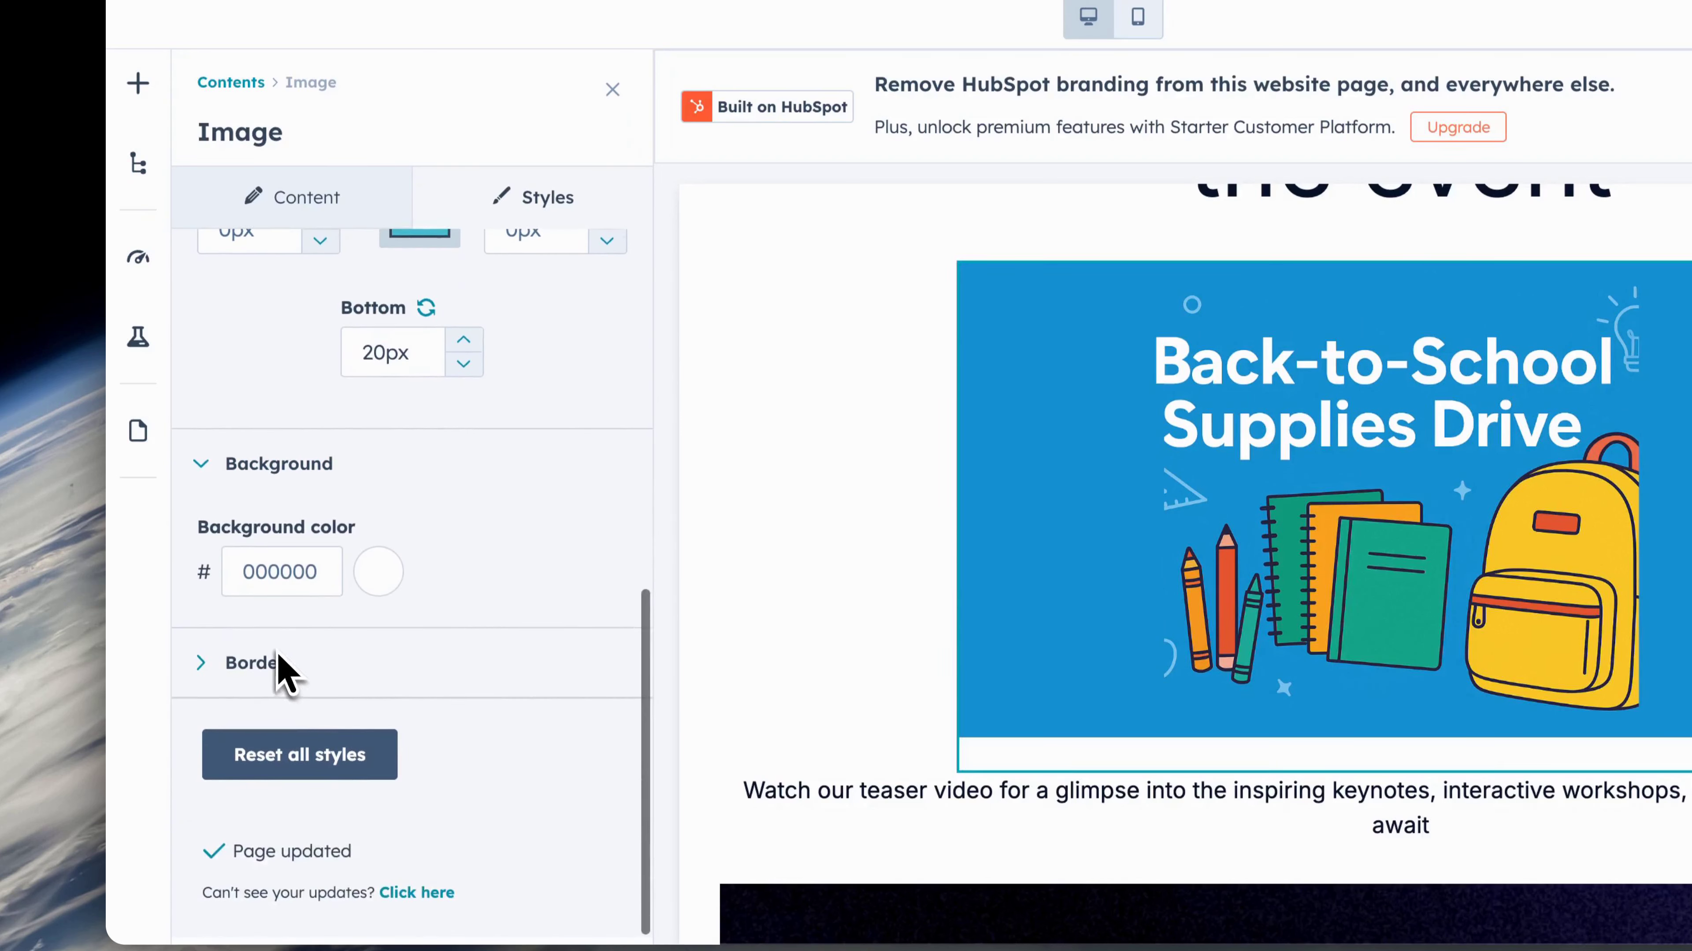
pyautogui.click(251, 663)
pyautogui.scroll(-1, 288, 674)
pyautogui.scroll(-2, 286, 674)
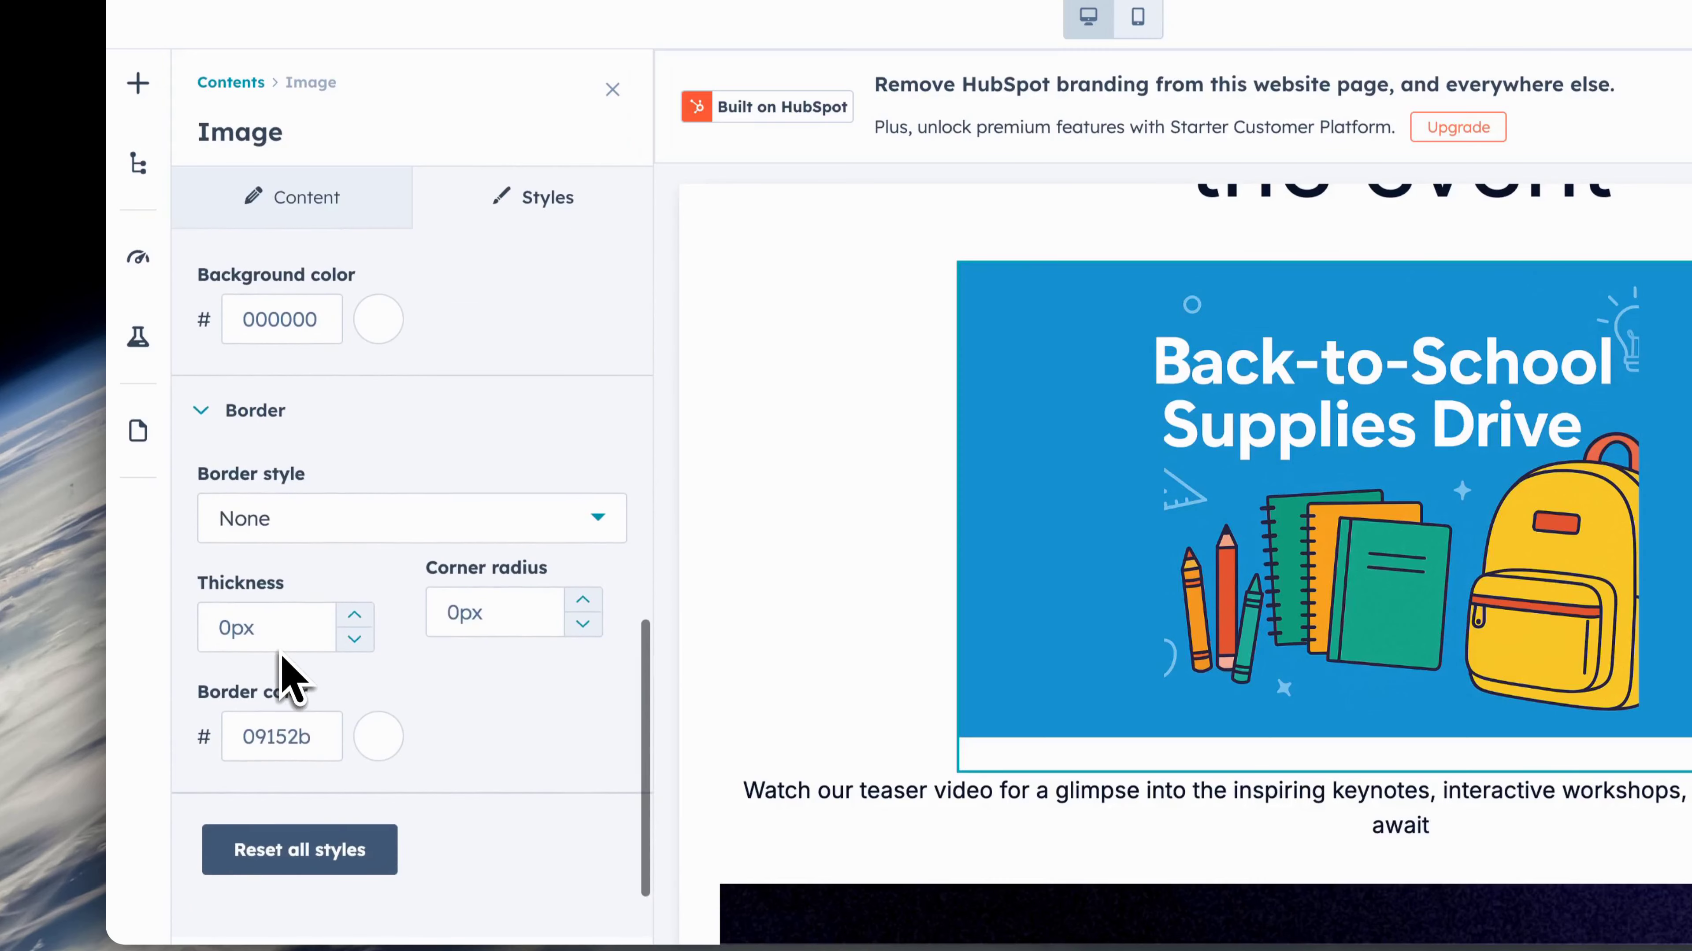
pyautogui.click(355, 616)
pyautogui.click(354, 616)
pyautogui.click(354, 616)
pyautogui.click(355, 616)
pyautogui.click(356, 617)
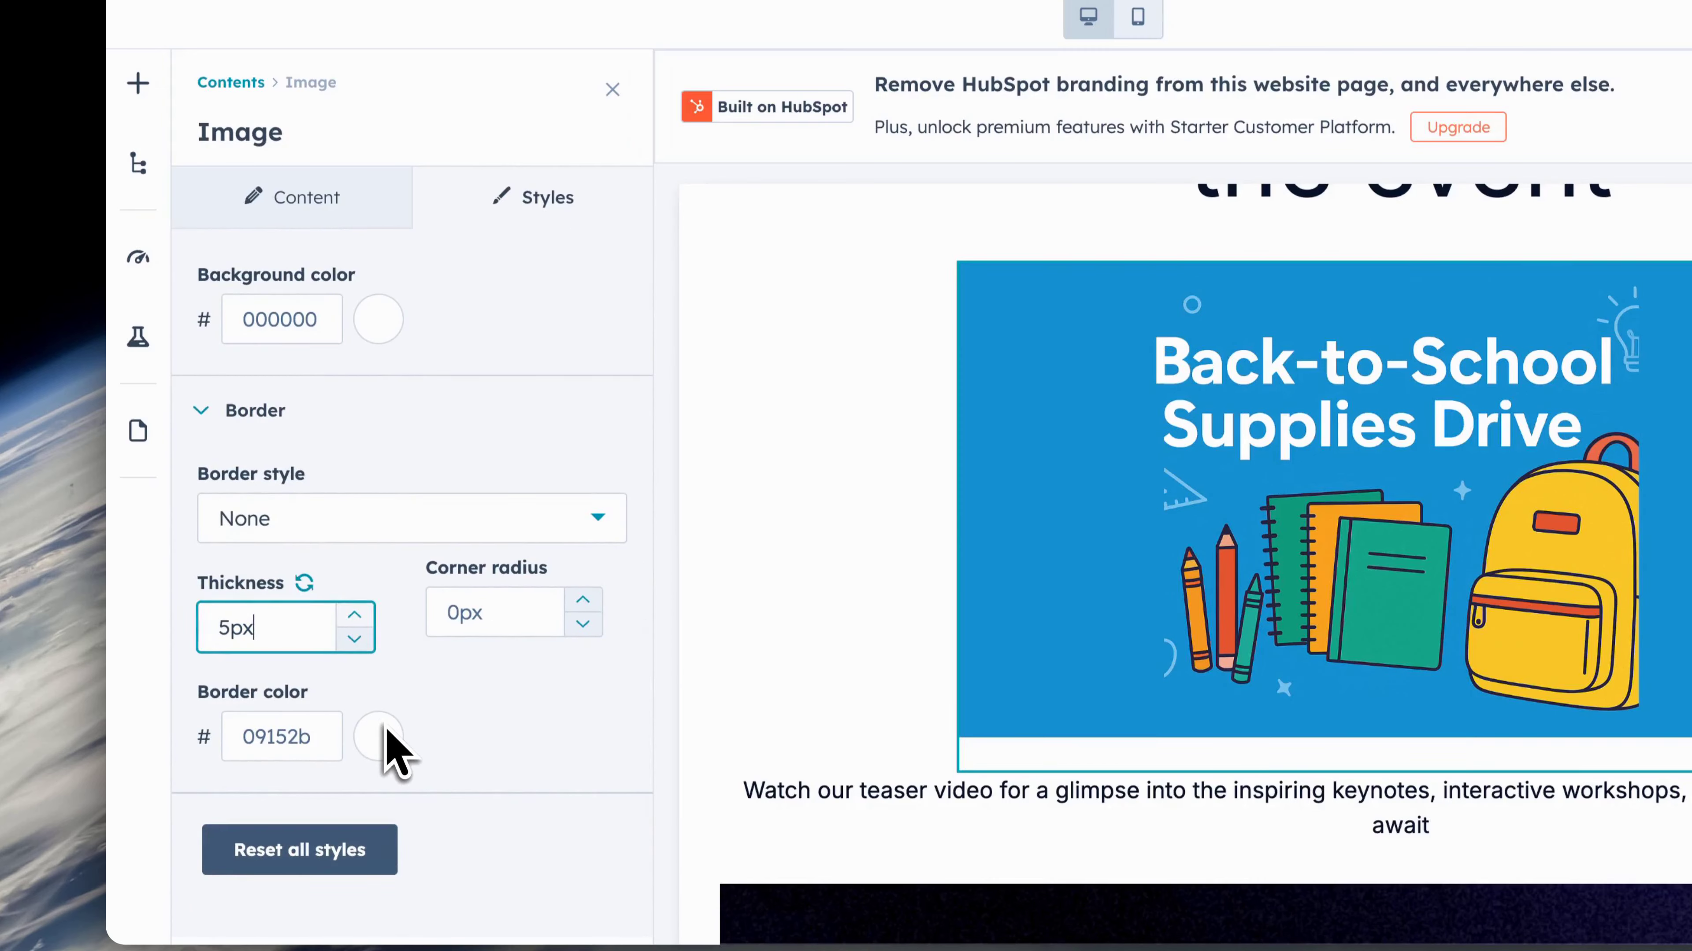
# Step: Set the image's border color to blue (0600FF) and its corner radius to 11px
pyautogui.click(385, 733)
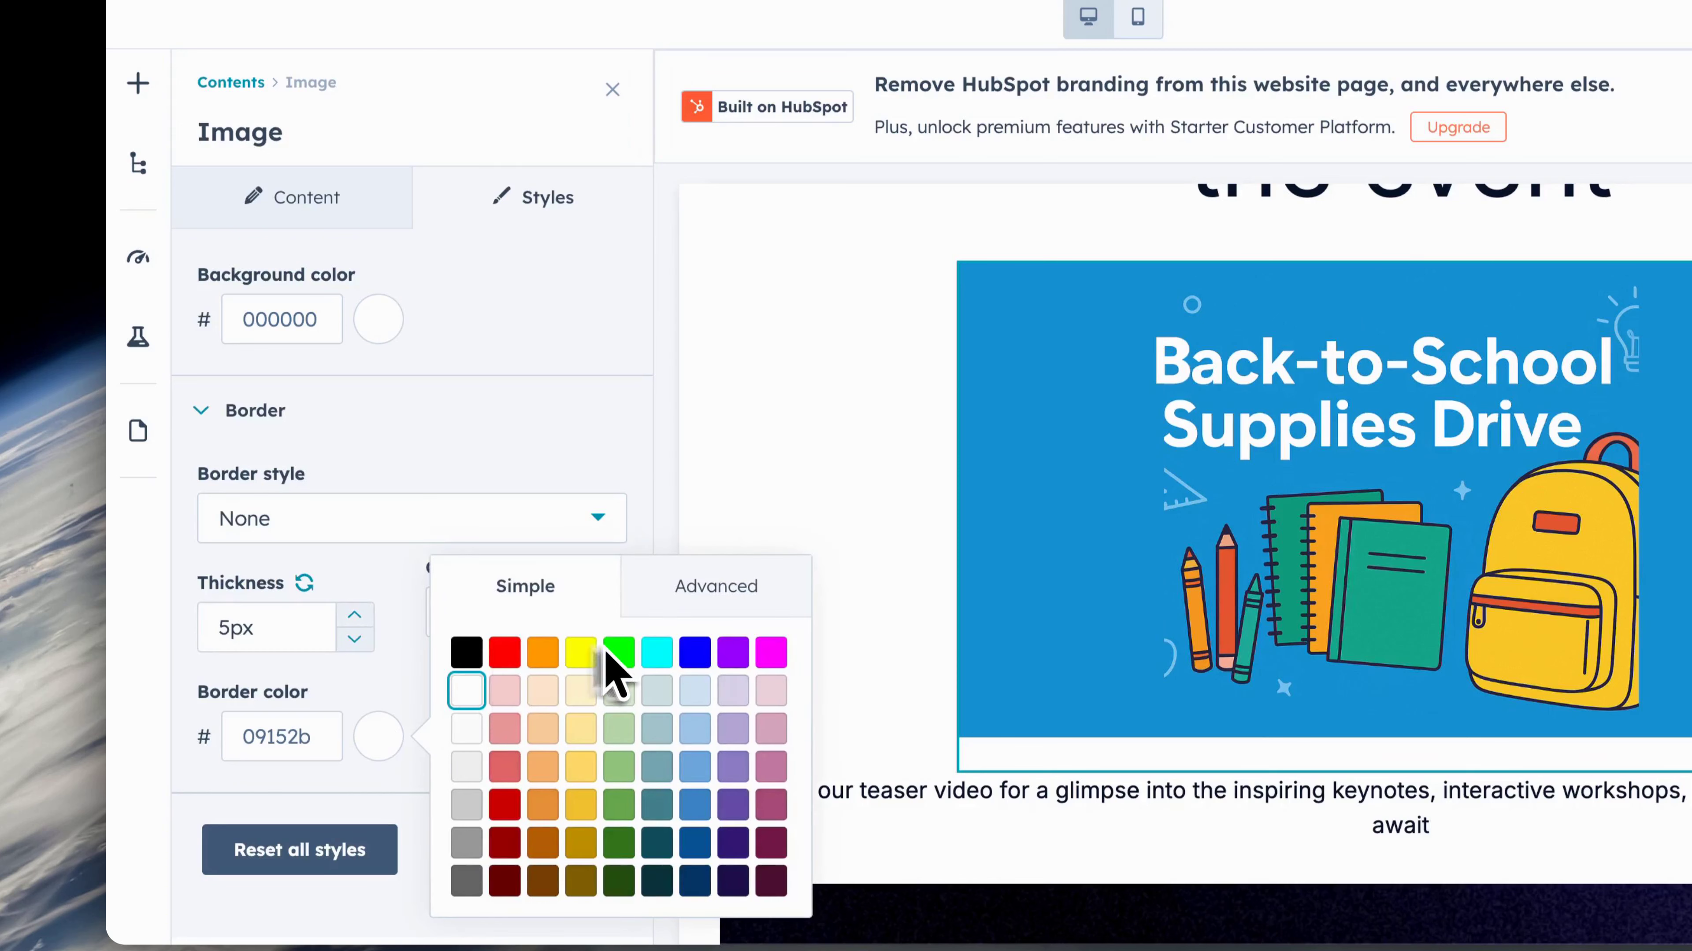
pyautogui.click(694, 652)
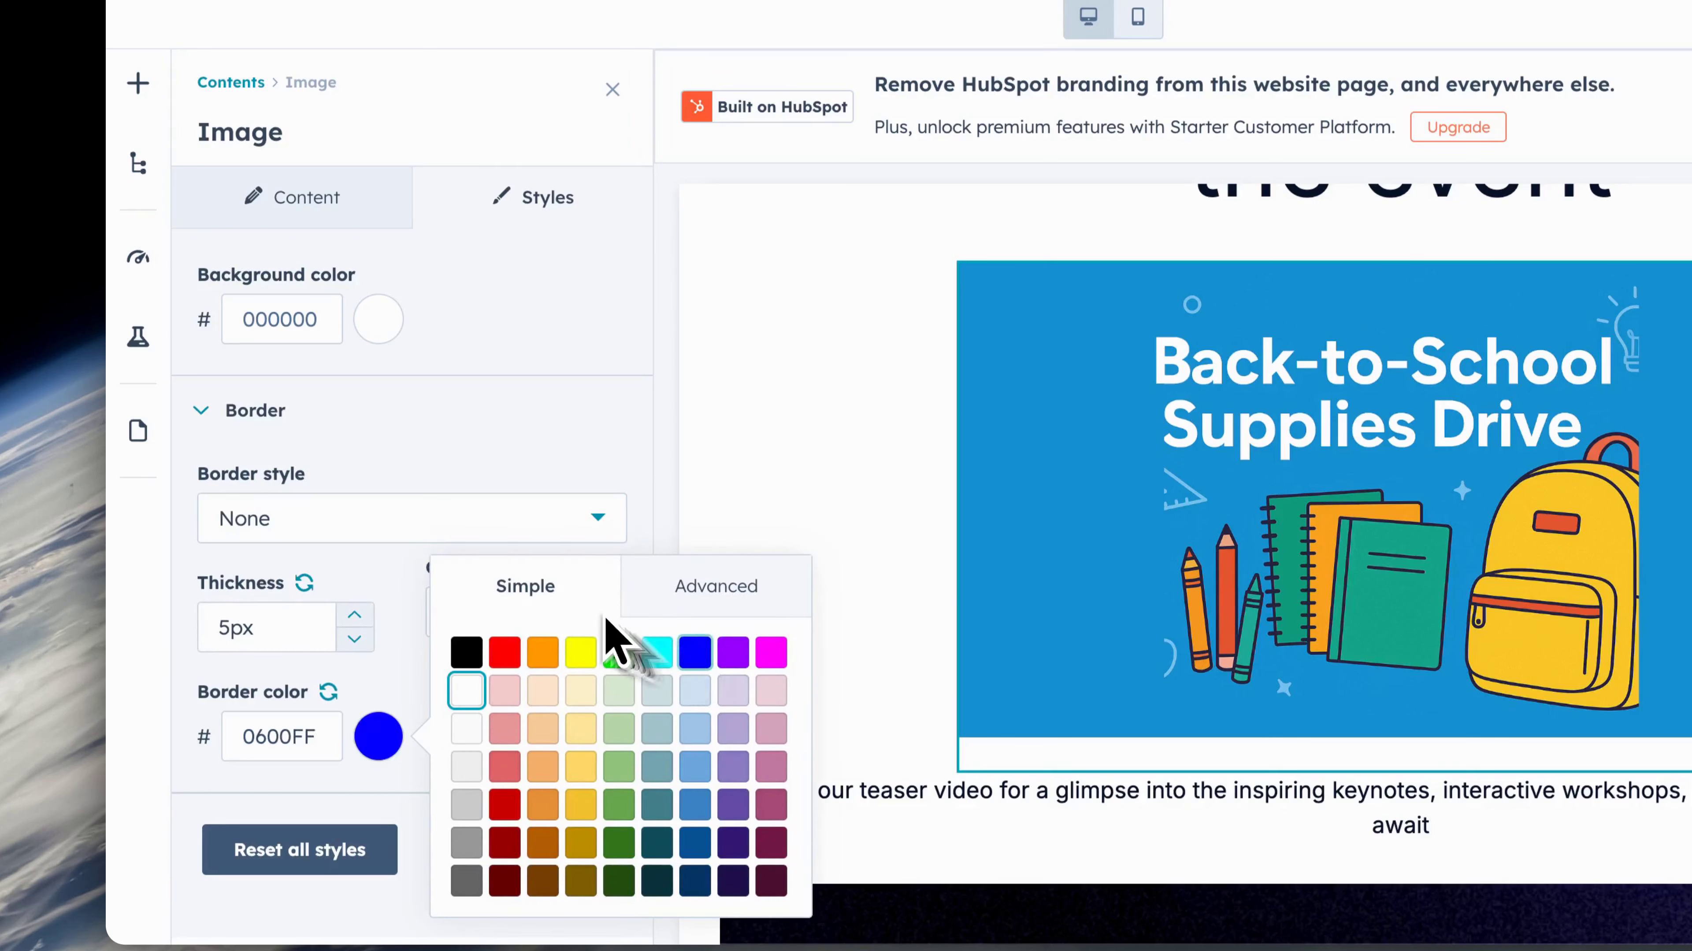
pyautogui.click(385, 587)
pyautogui.click(582, 600)
pyautogui.click(582, 600)
pyautogui.click(582, 599)
pyautogui.click(582, 599)
pyautogui.click(582, 599)
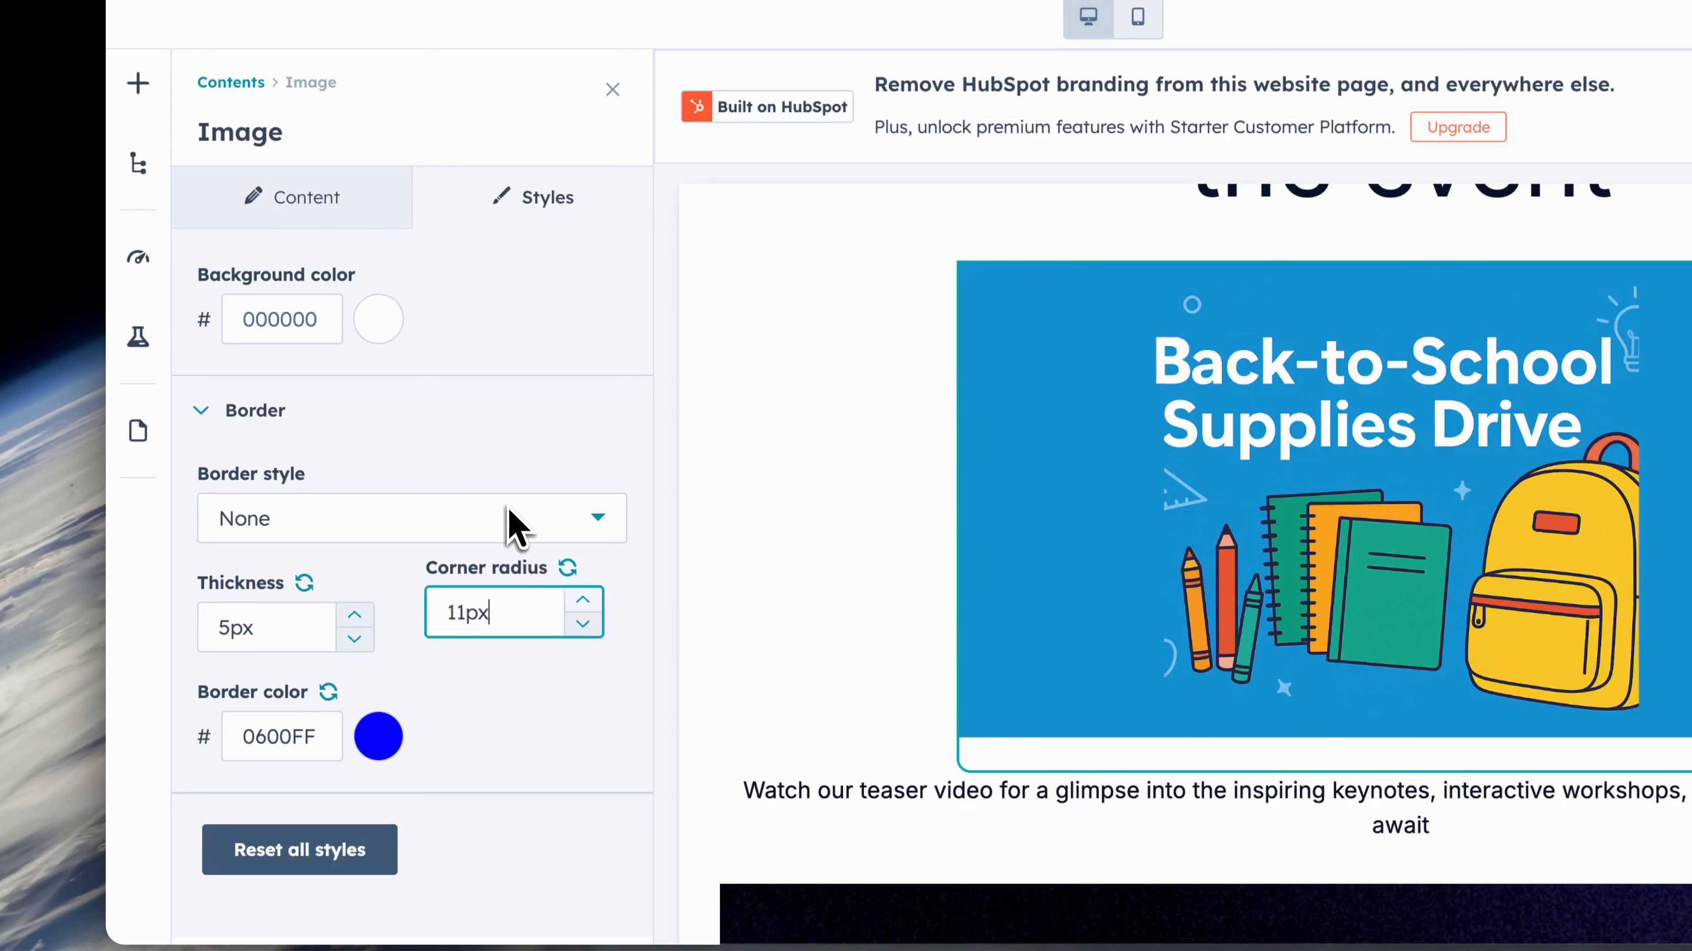
# Step: Set the image's border style to Dashed and its thickness to 4px
pyautogui.click(515, 523)
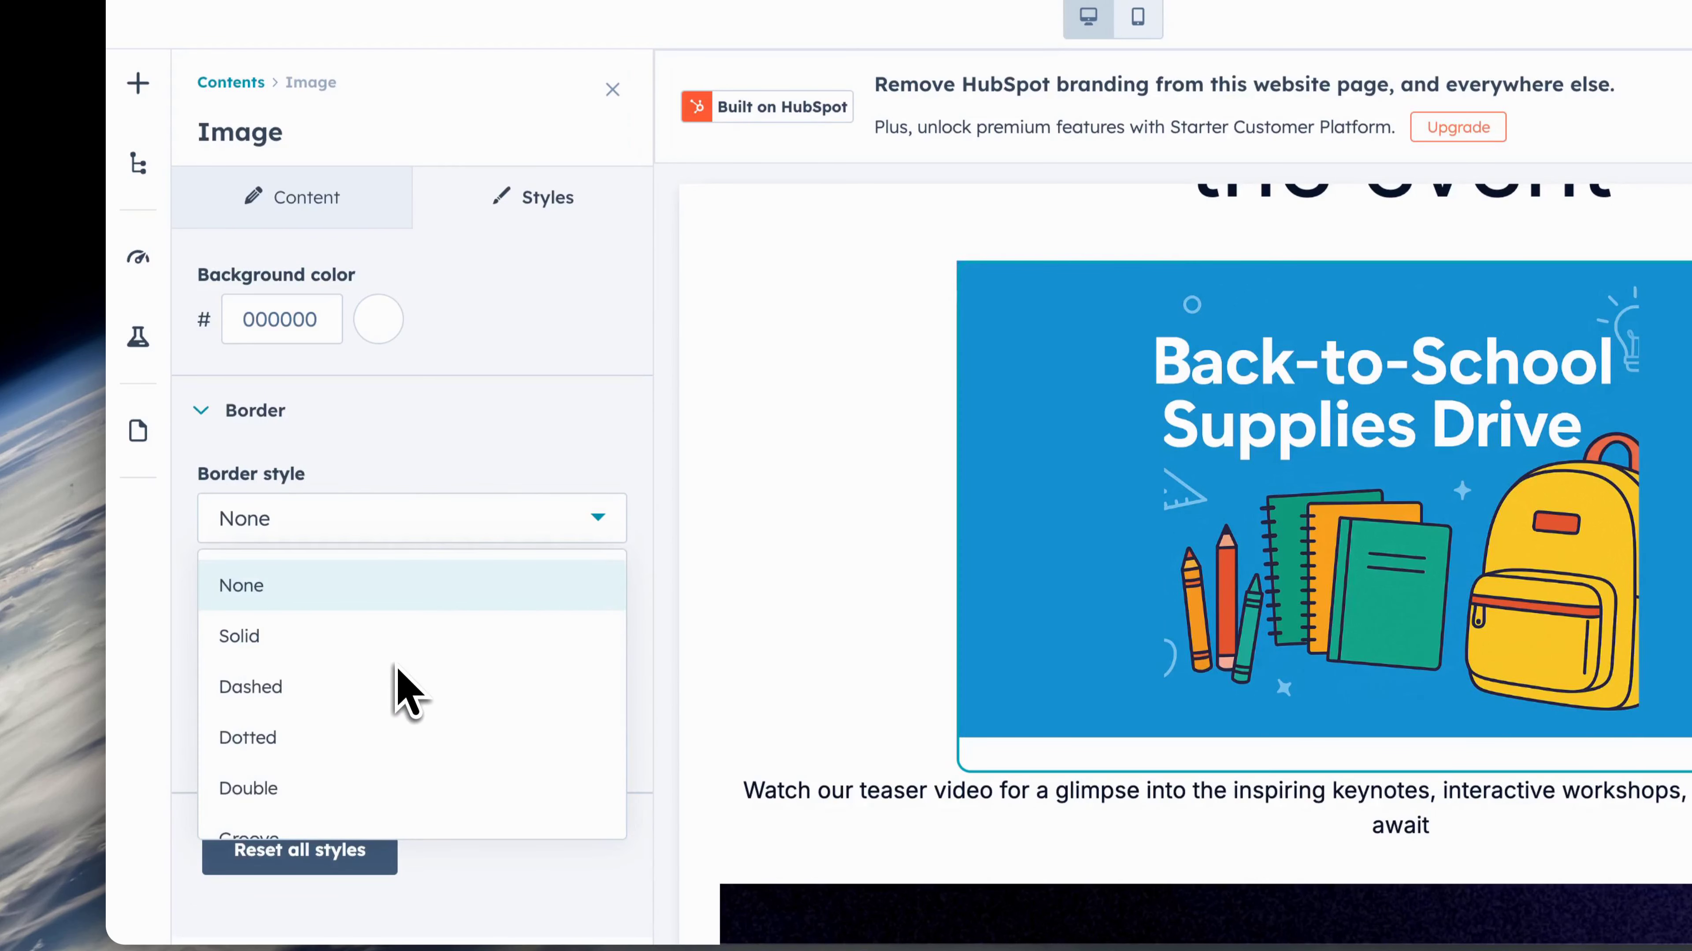
pyautogui.click(398, 689)
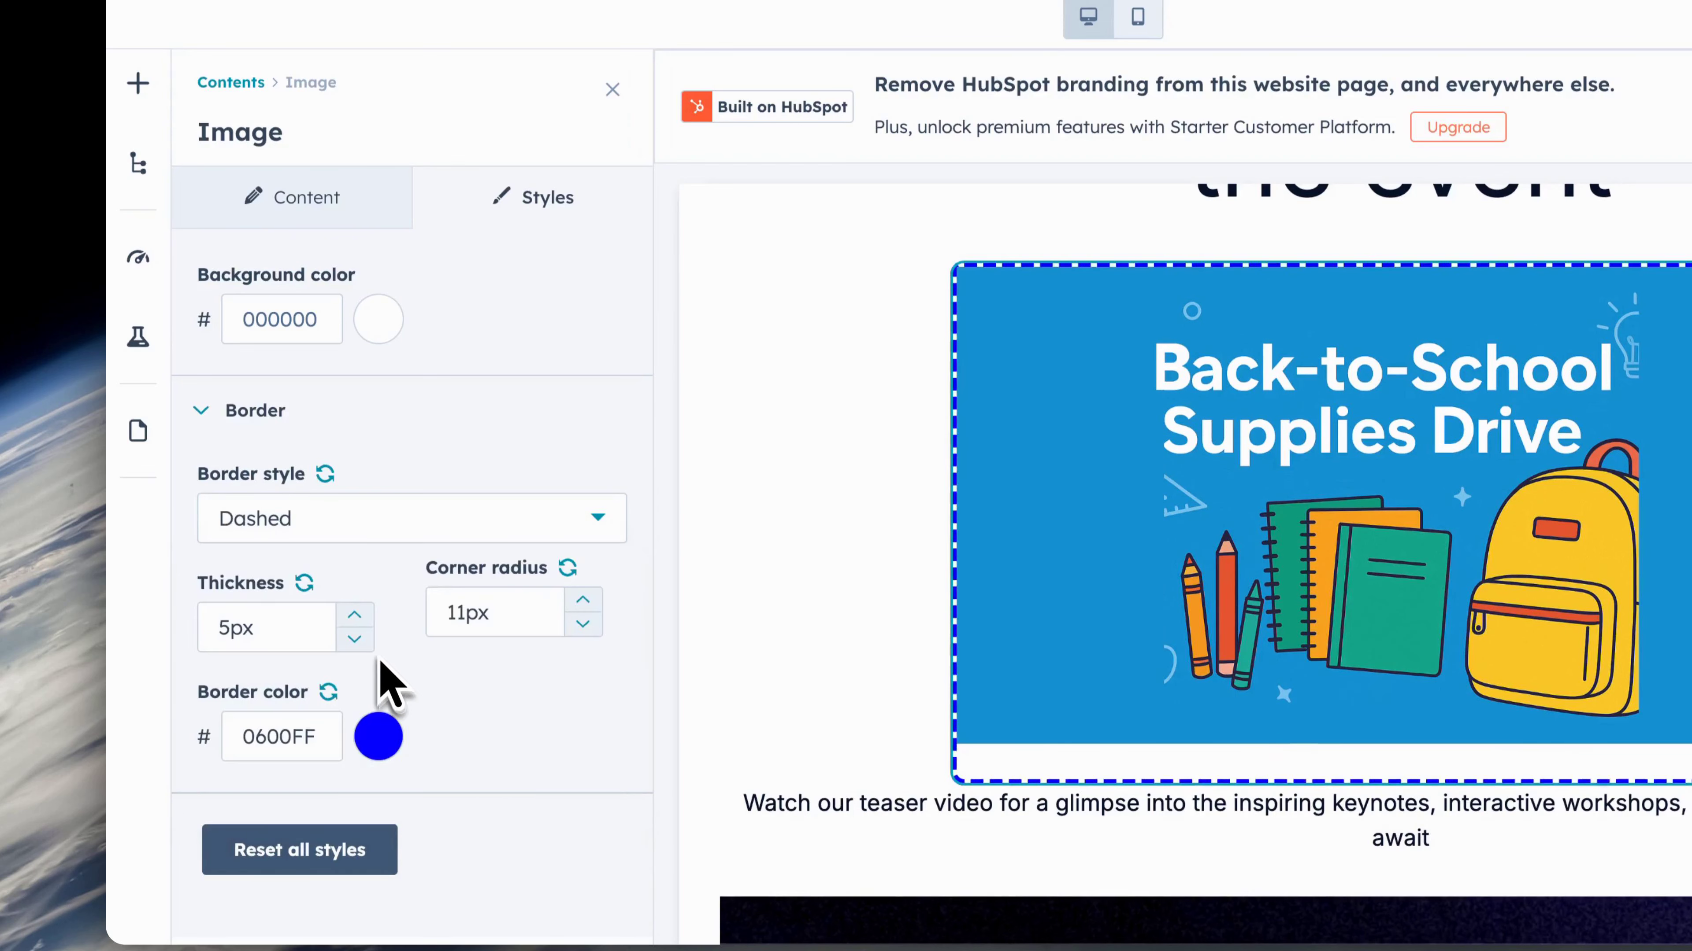
pyautogui.click(353, 638)
pyautogui.click(353, 638)
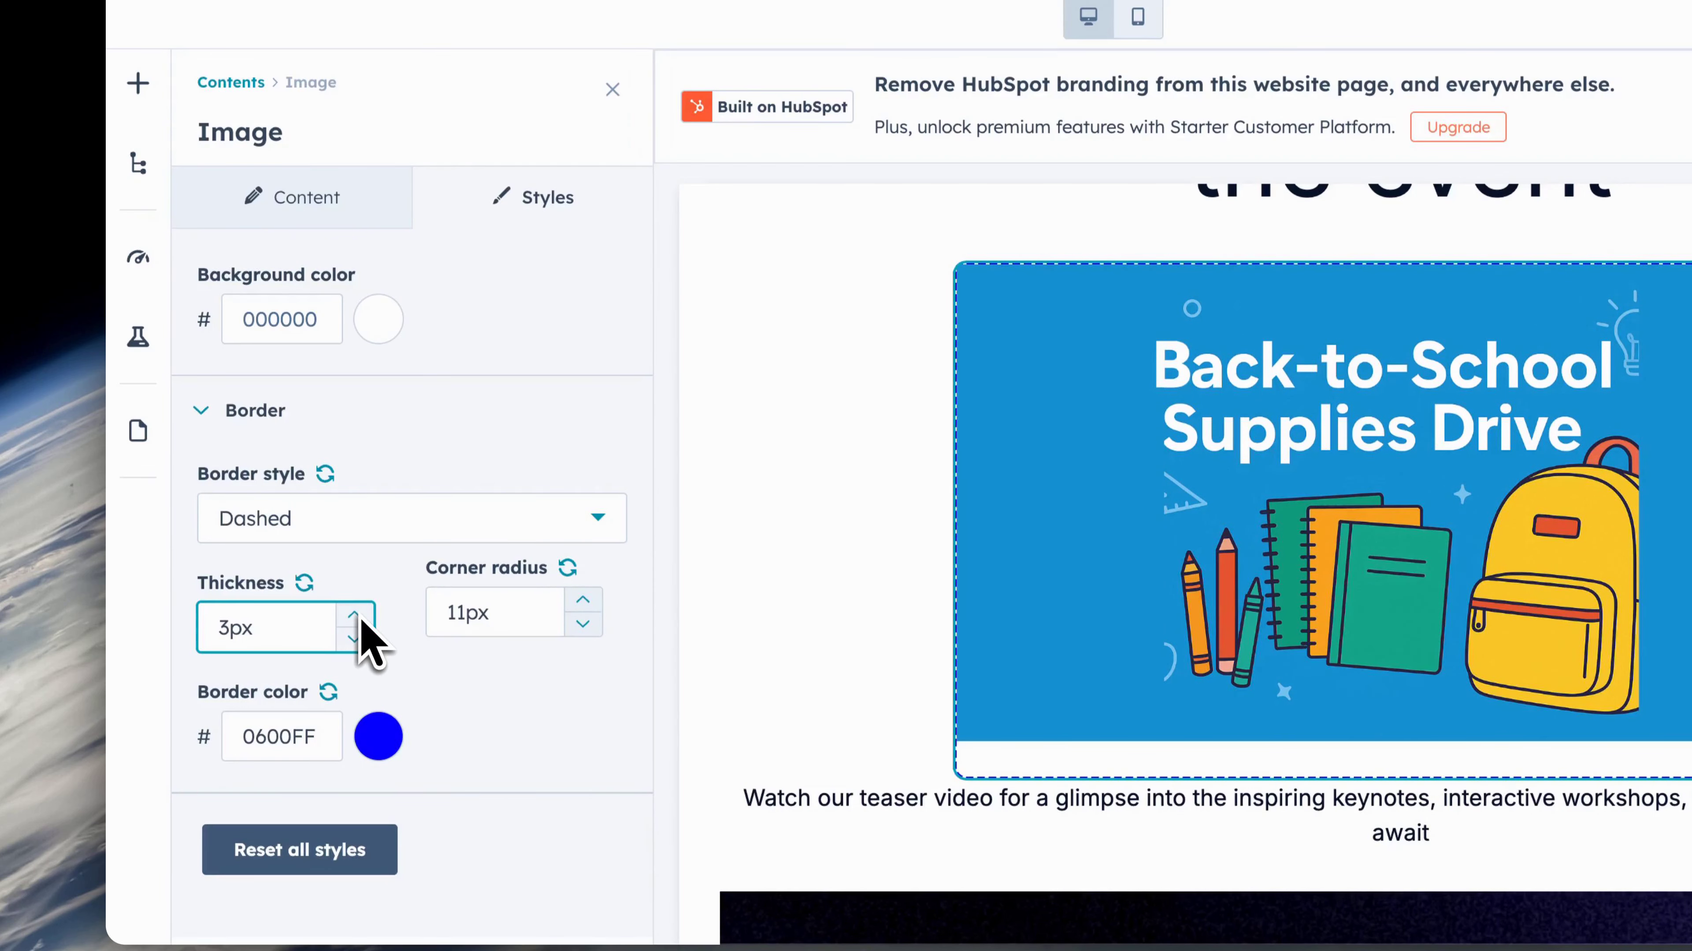
pyautogui.click(355, 615)
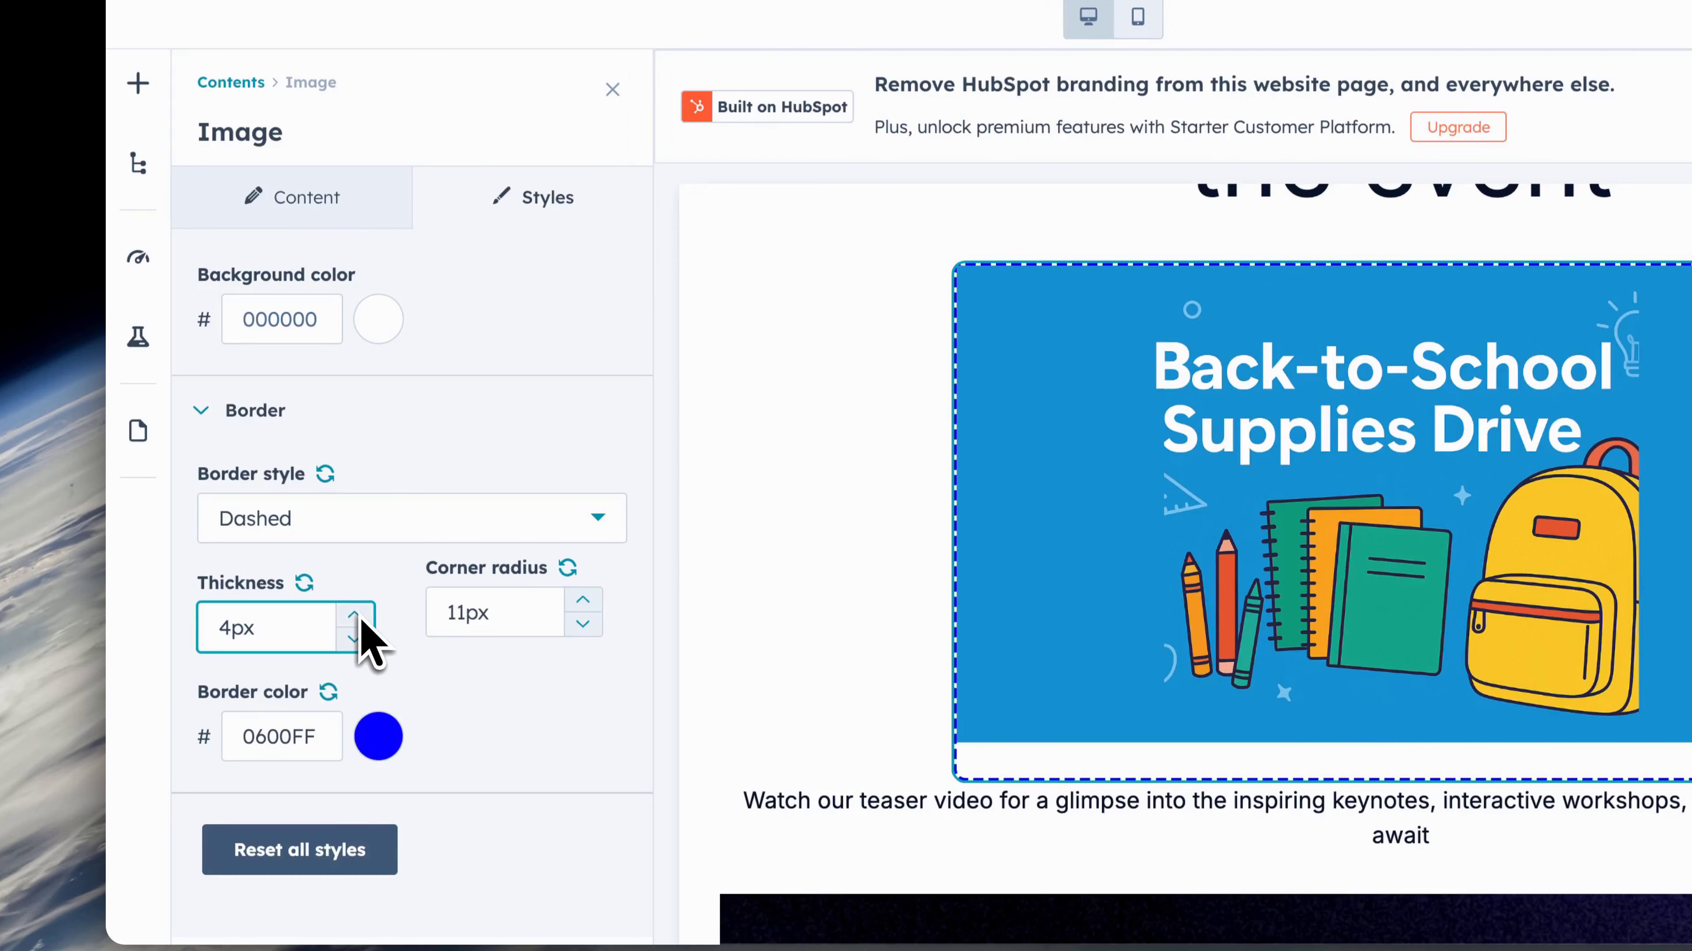
# Step: Close the image module's settings and look over the styled image on the page
pyautogui.click(612, 90)
pyautogui.scroll(-2, 642, 460)
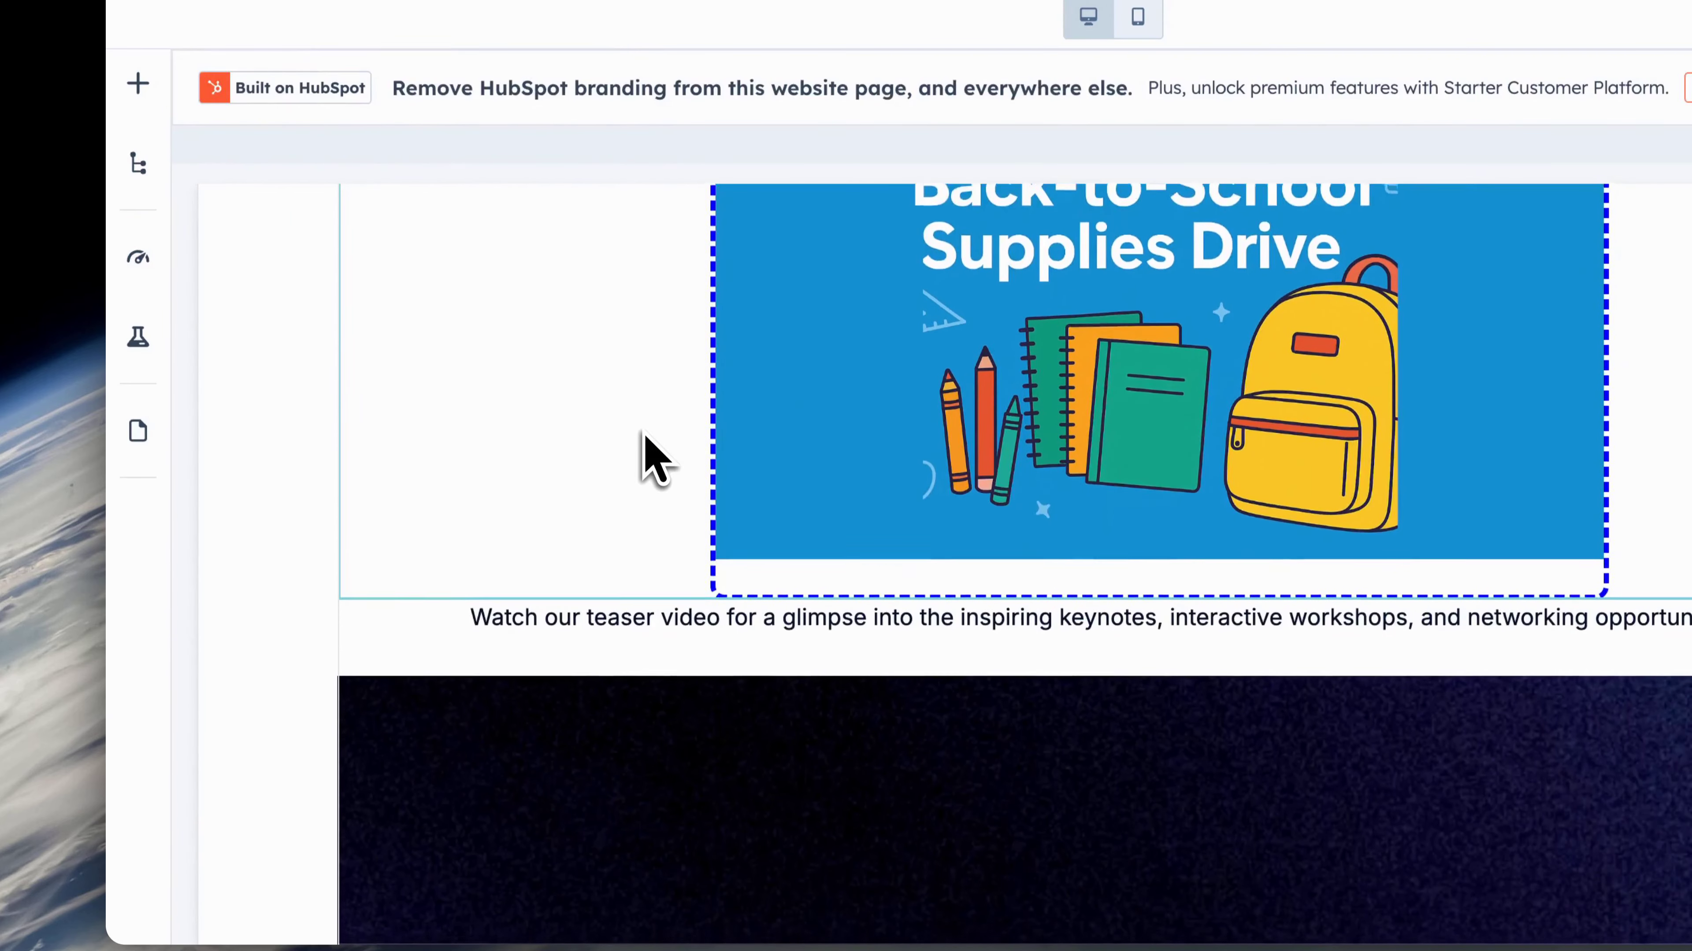
pyautogui.scroll(3, 643, 459)
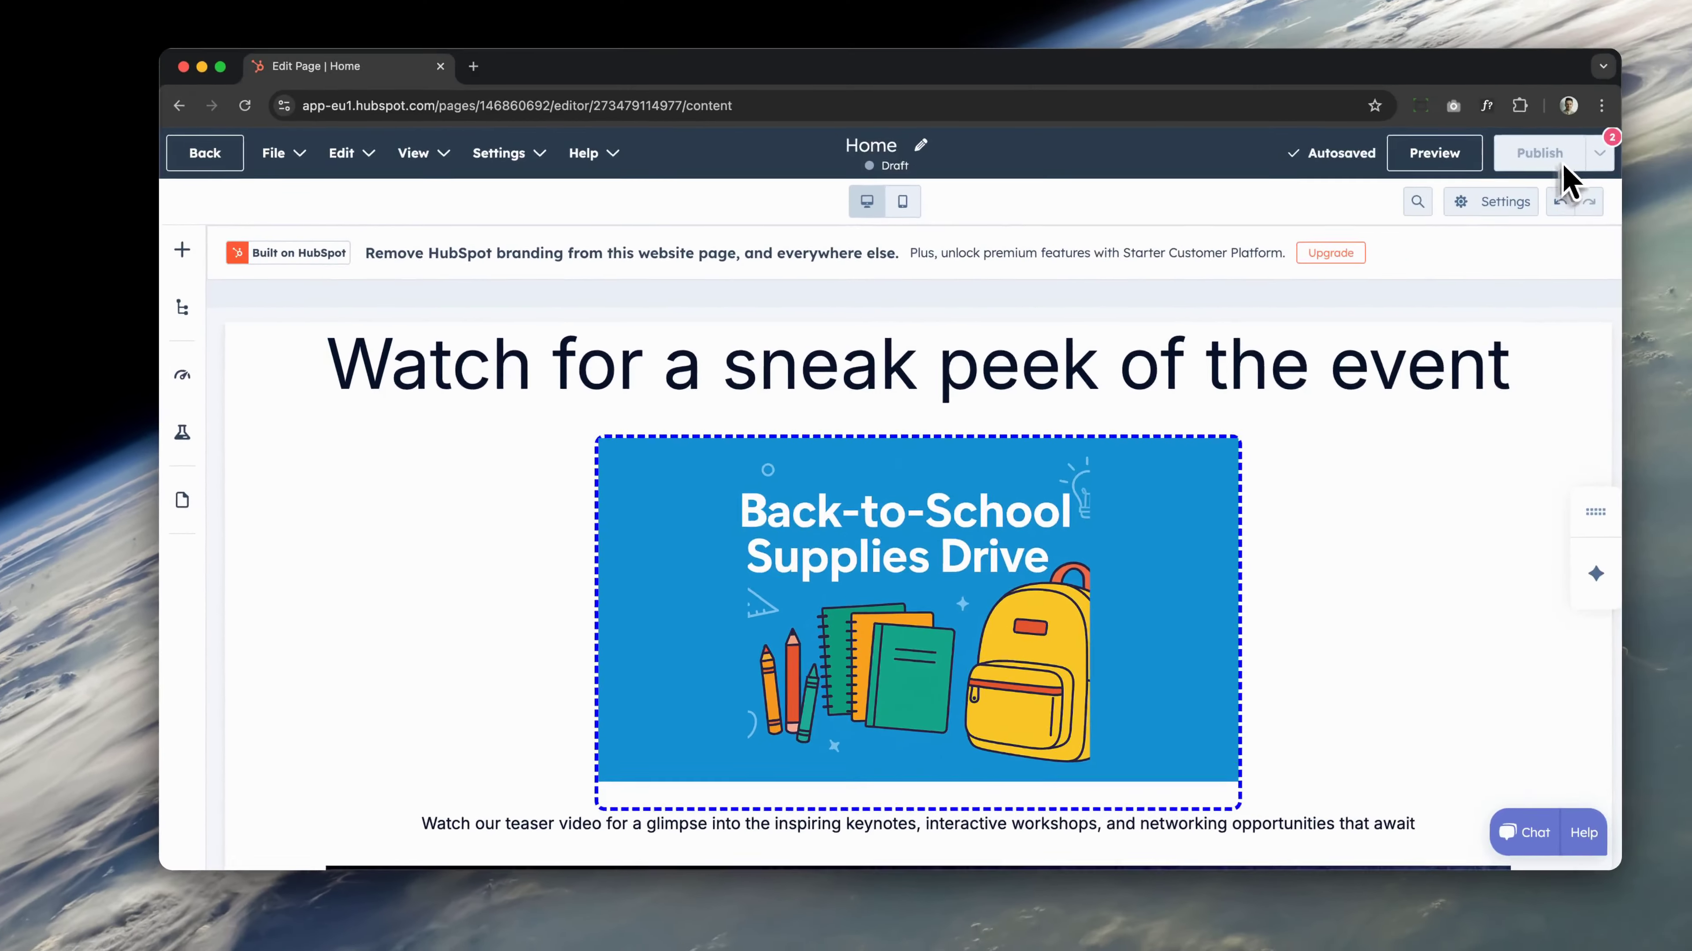
# Step: Open the page settings from the missing page title requirement and enter the page title "This is my First HubSpot Webpage"
pyautogui.moveTo(1511, 175)
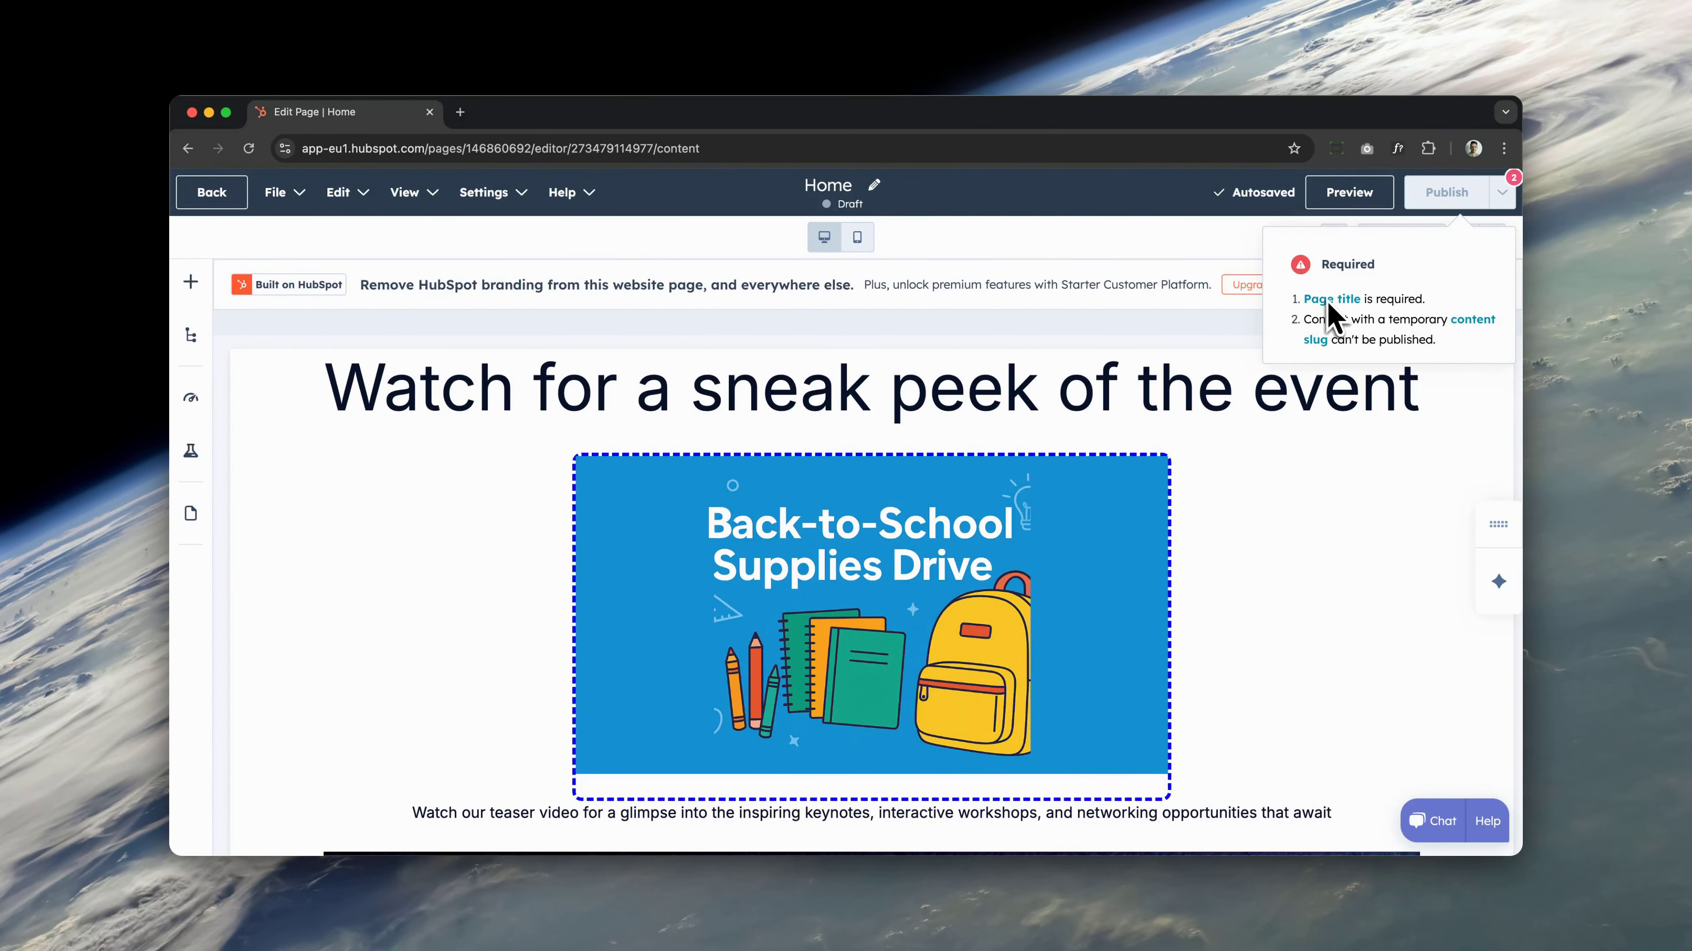
pyautogui.click(1330, 301)
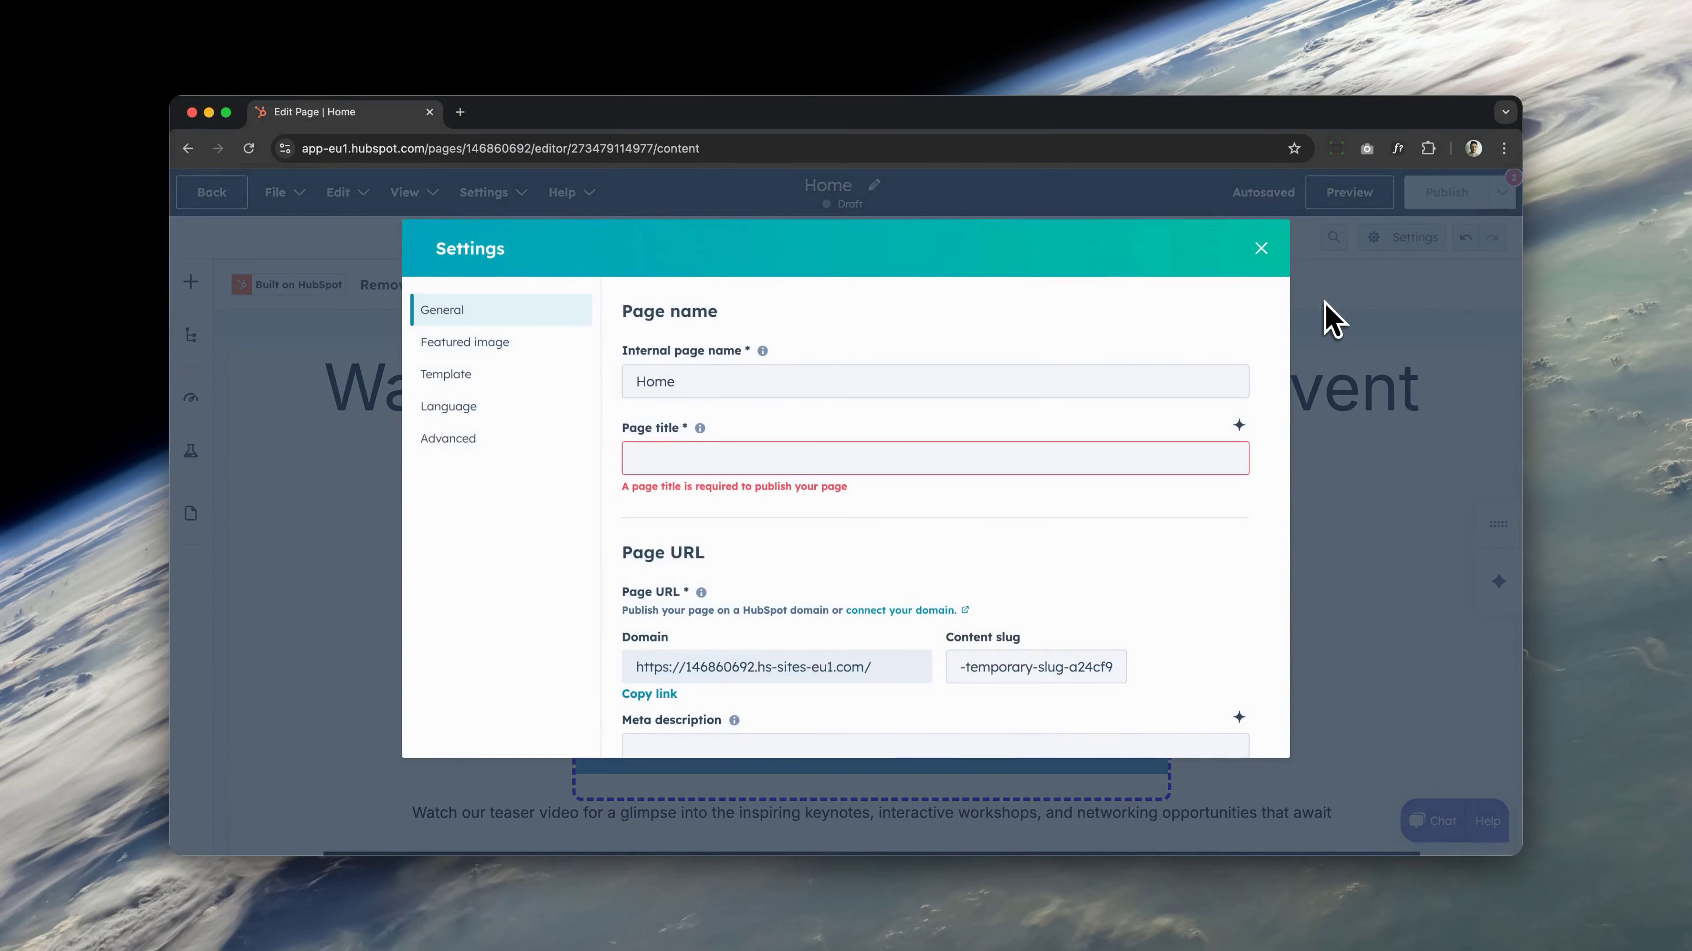
pyautogui.click(674, 463)
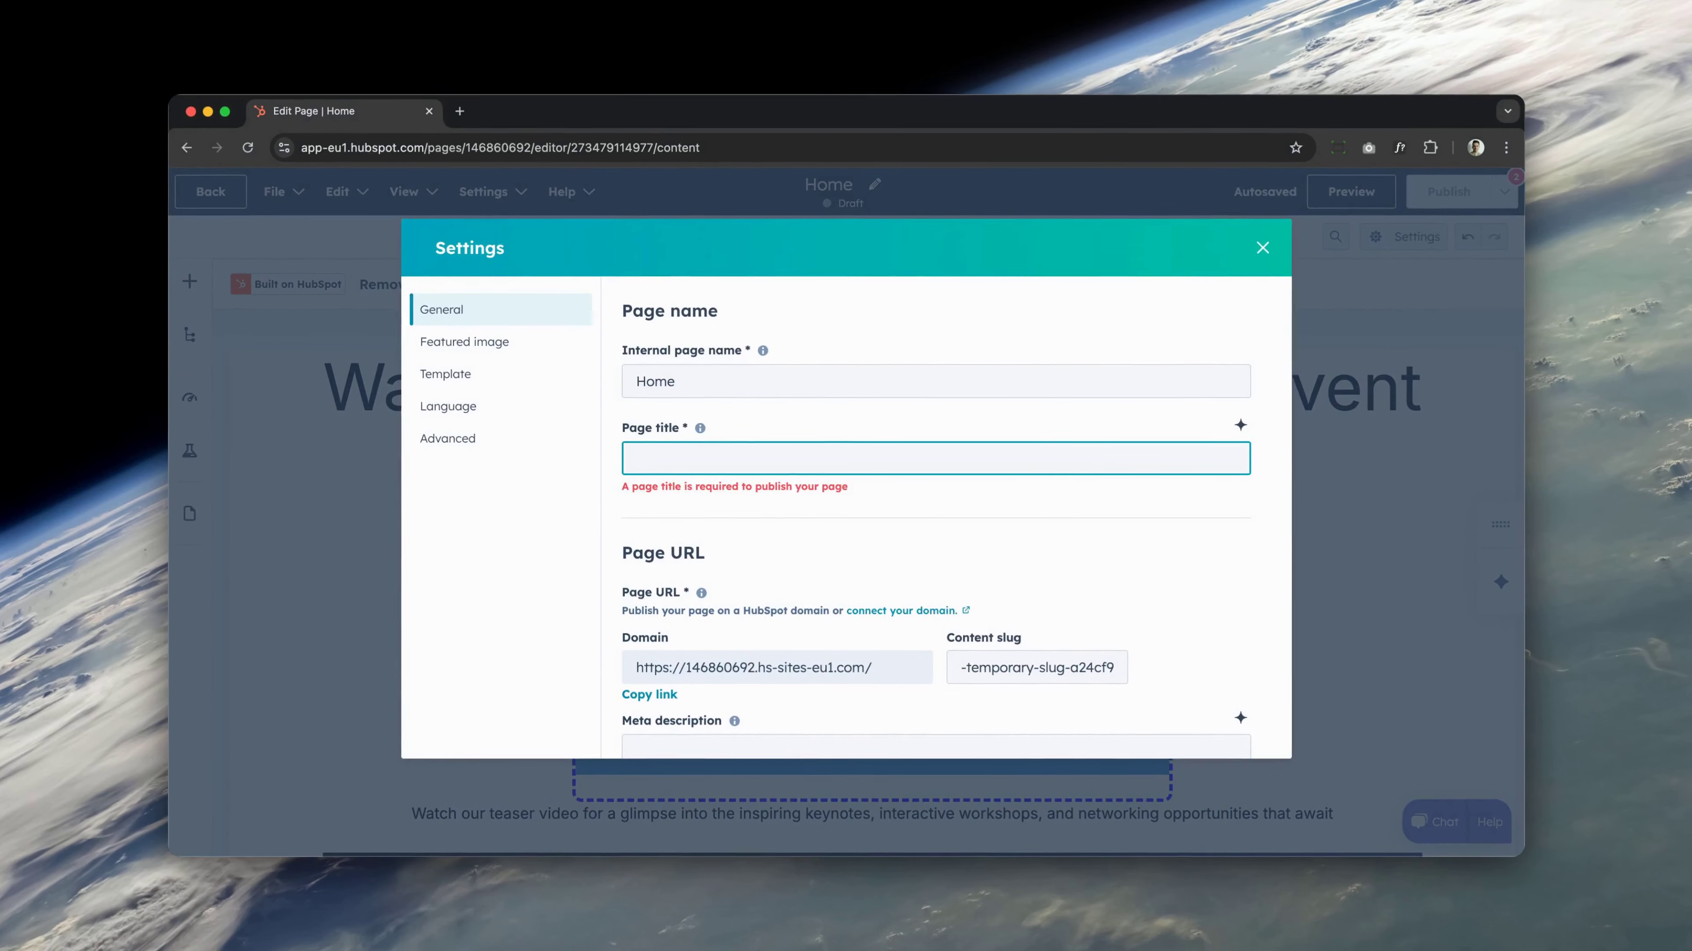
pyautogui.write('This i')
pyautogui.write('s my First ')
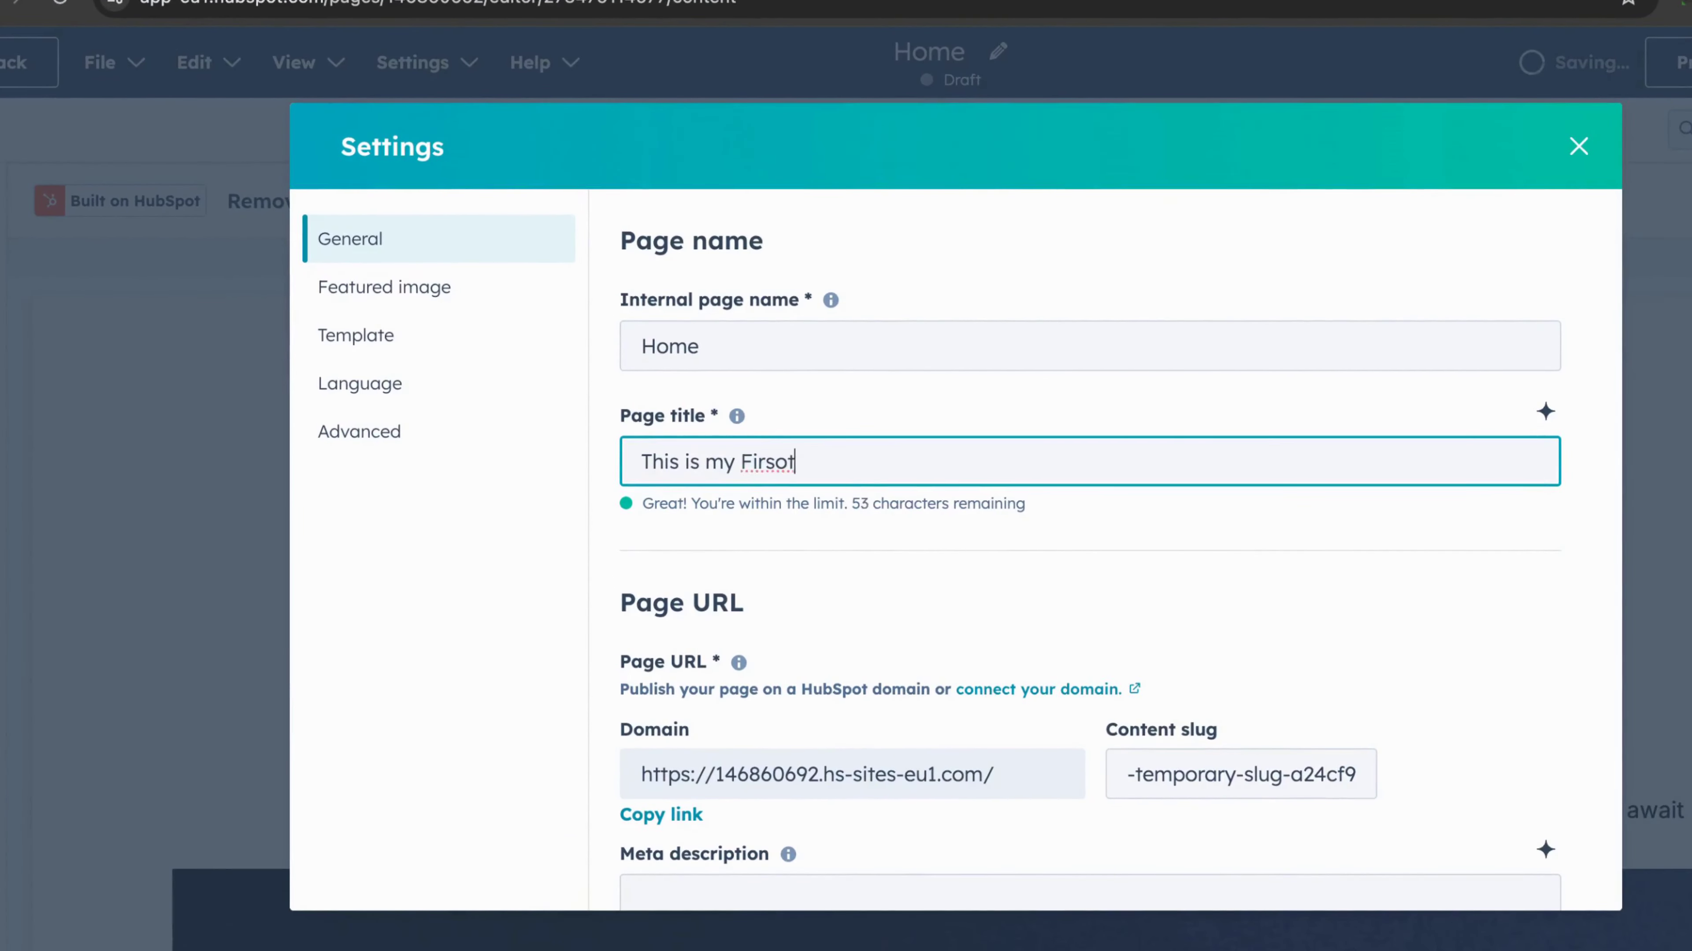
pyautogui.write('HubSpot ')
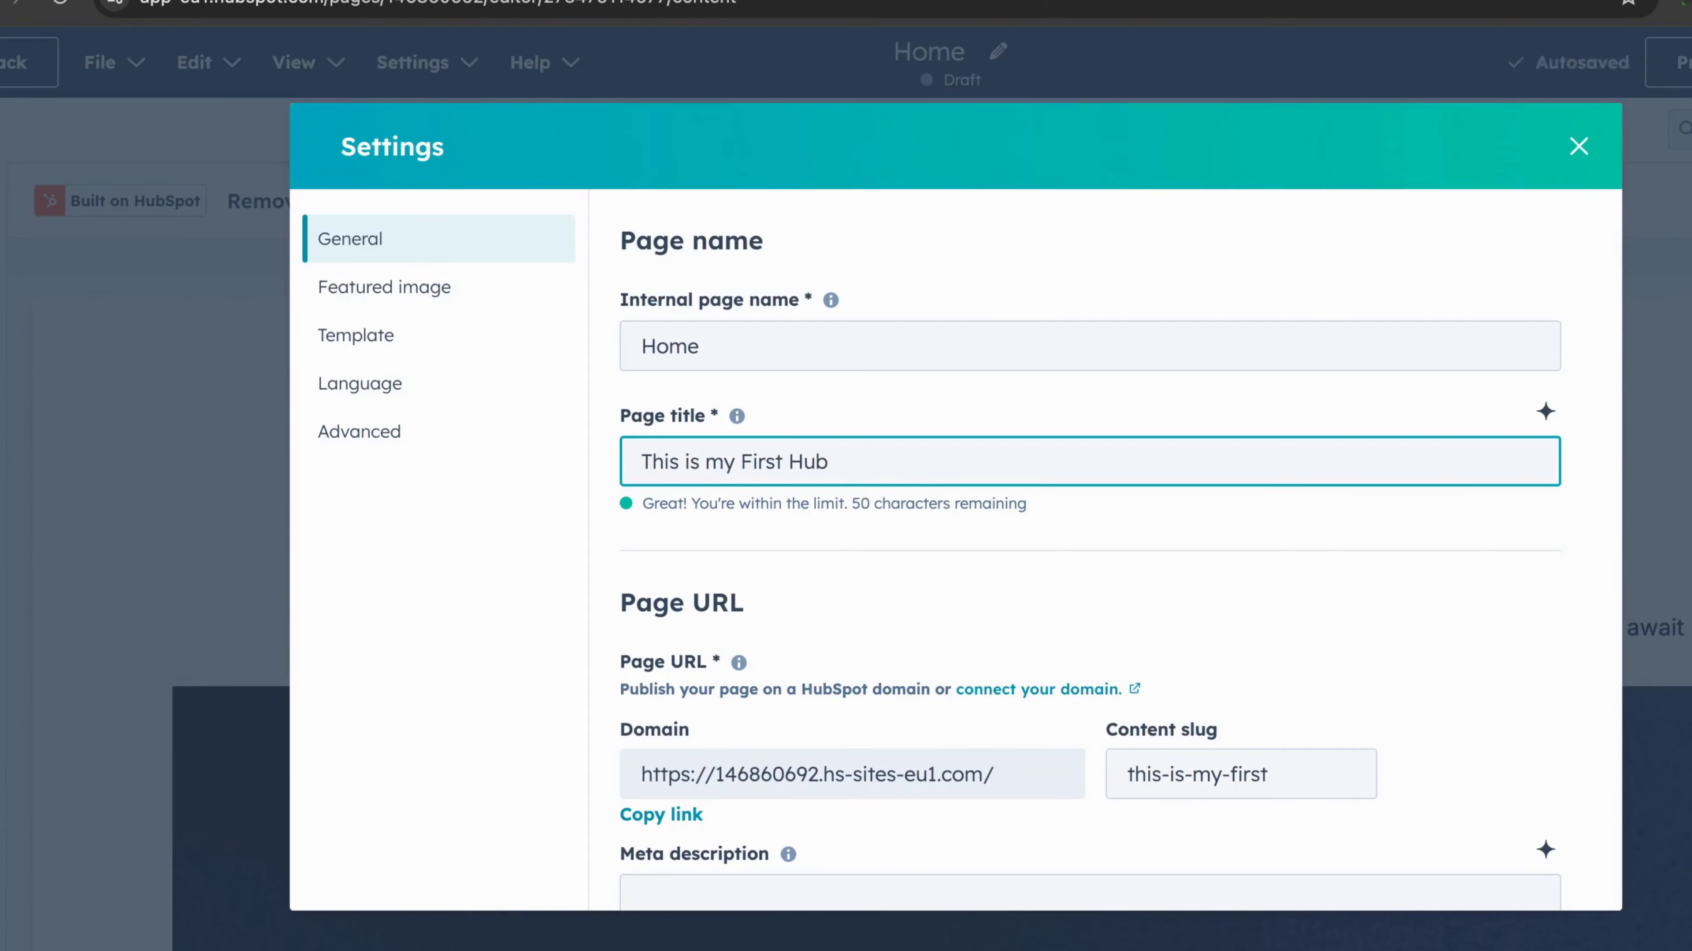
pyautogui.write('Webpage')
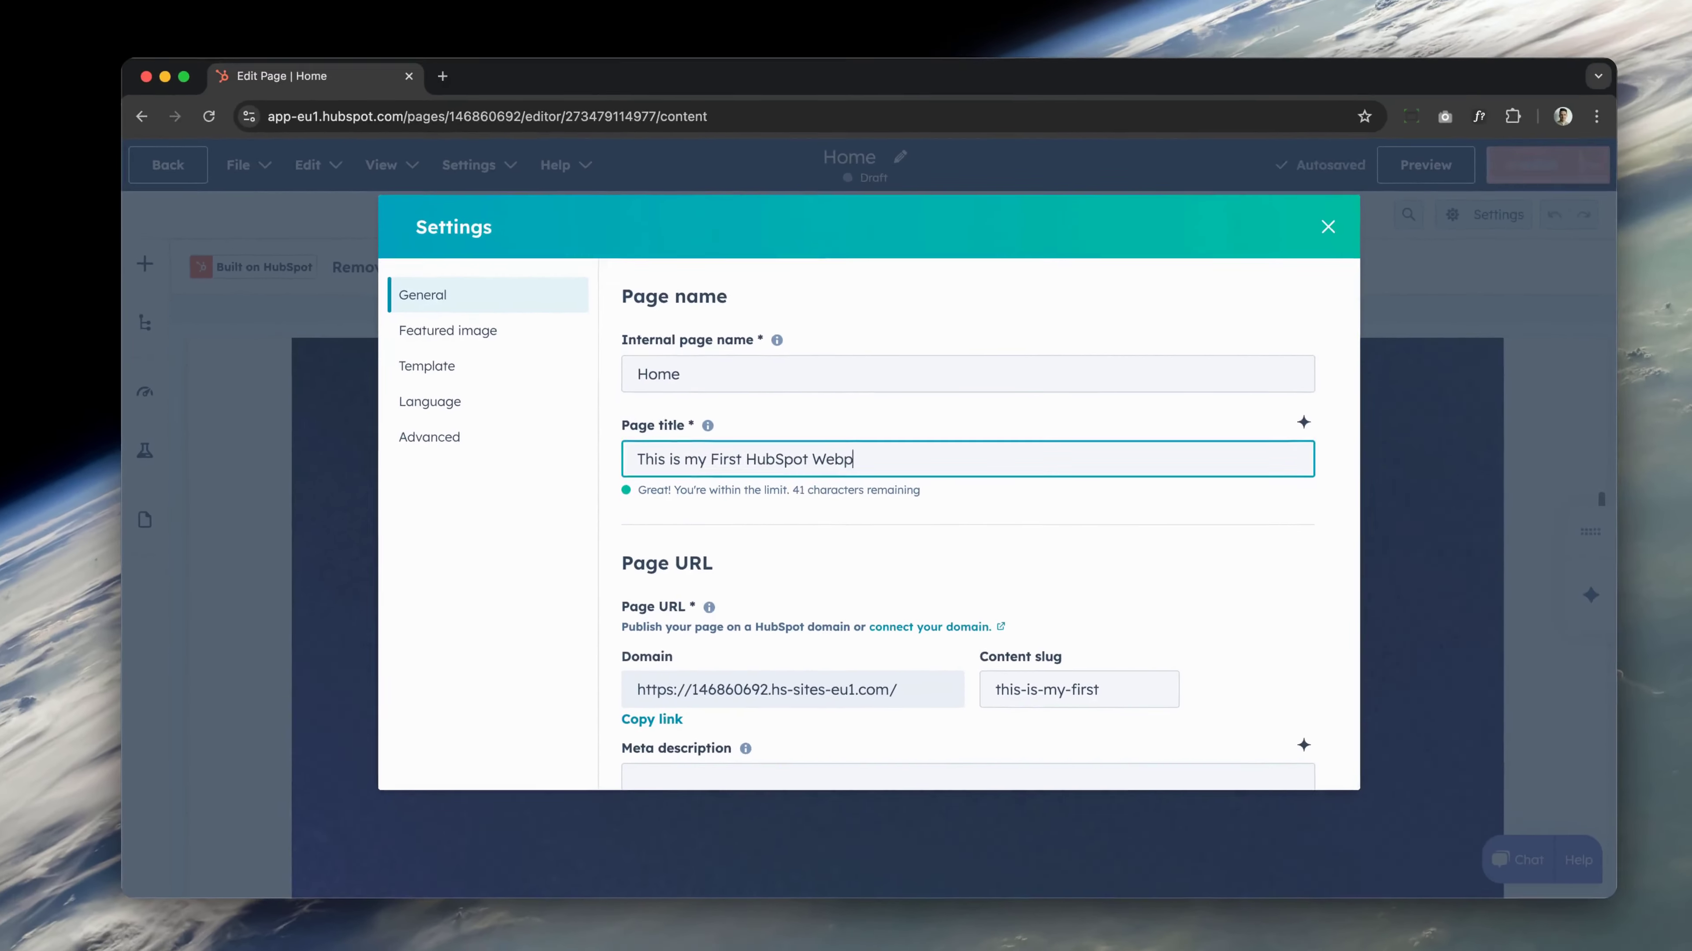
# Step: Capitalize "my" in the page title so it reads "This is My First HubSpot Webpage"
pyautogui.press('Right')
pyautogui.press('Right')
pyautogui.press('Right')
pyautogui.press('Right')
pyautogui.press('Right')
pyautogui.press('BackSpace')
pyautogui.write('M')
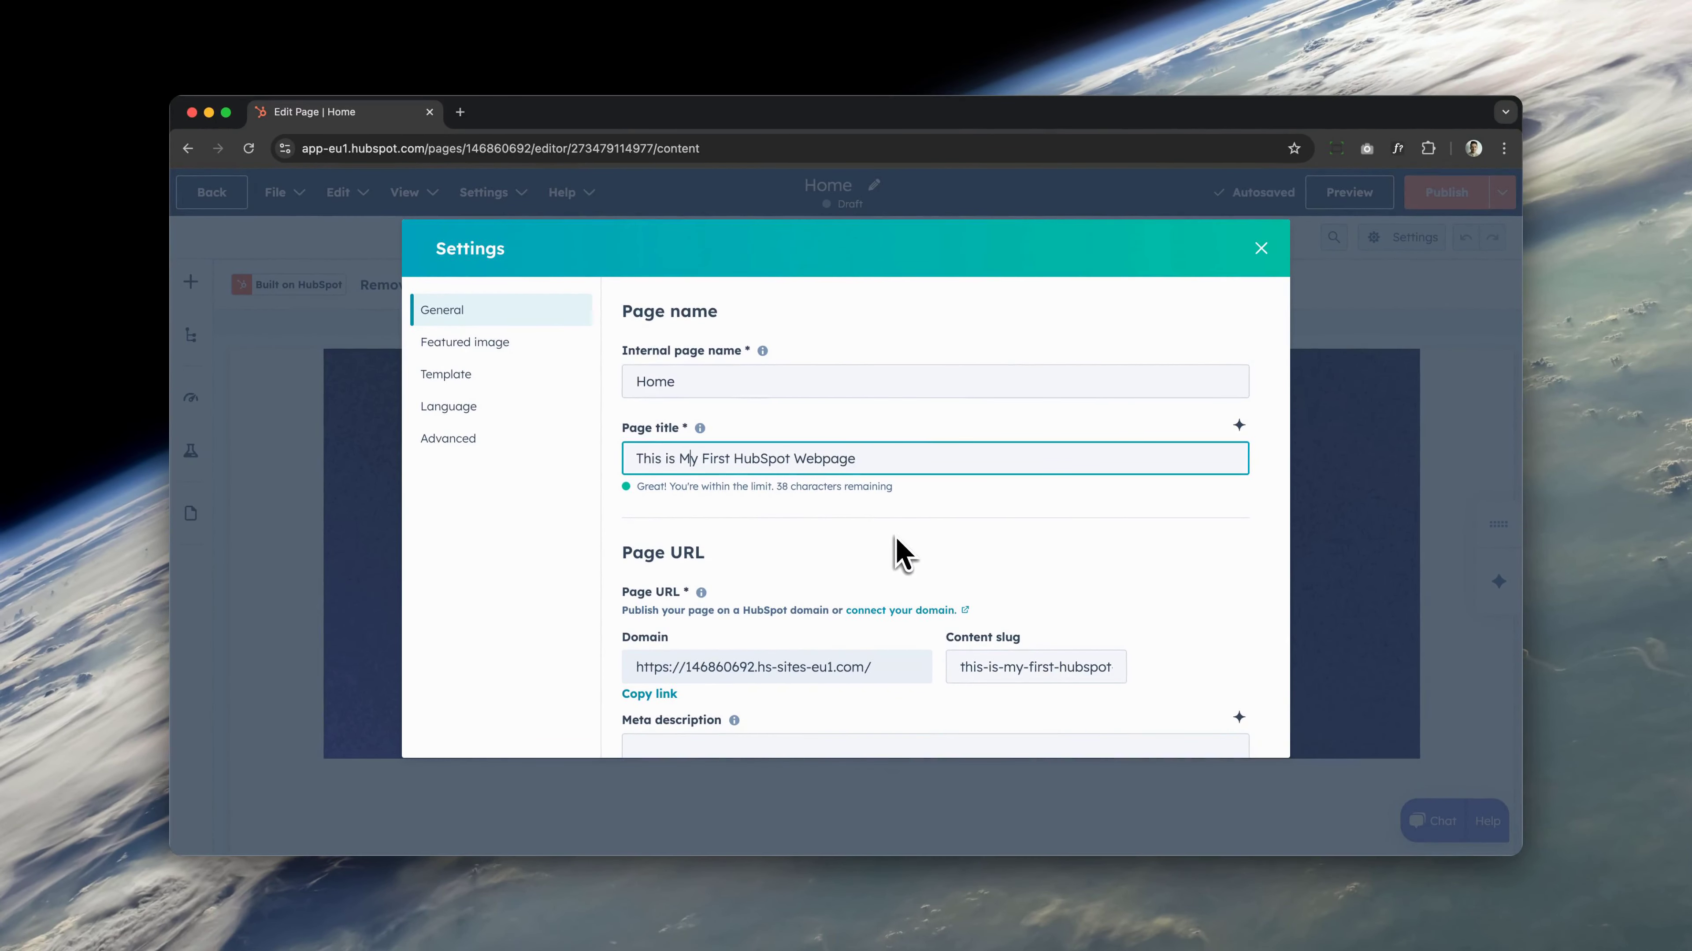
# Step: Enter the meta description "Here goes my meta description filled with SEO-friendly content and my primary keyword."
pyautogui.scroll(-3, 899, 541)
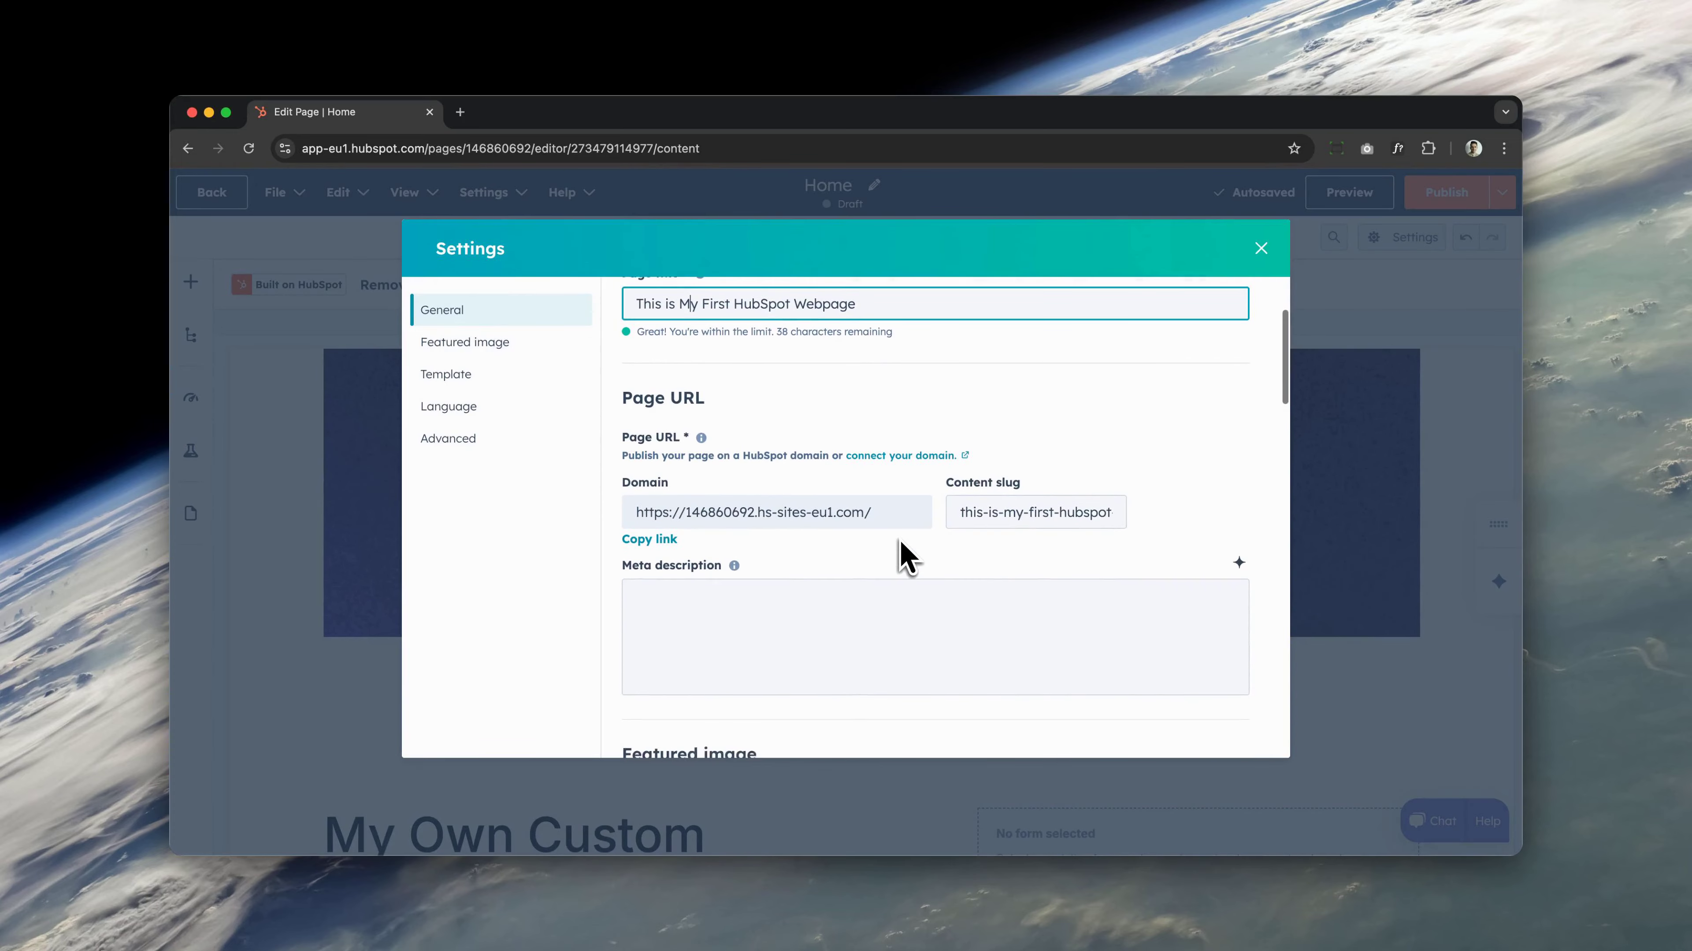
pyautogui.scroll(-2, 879, 526)
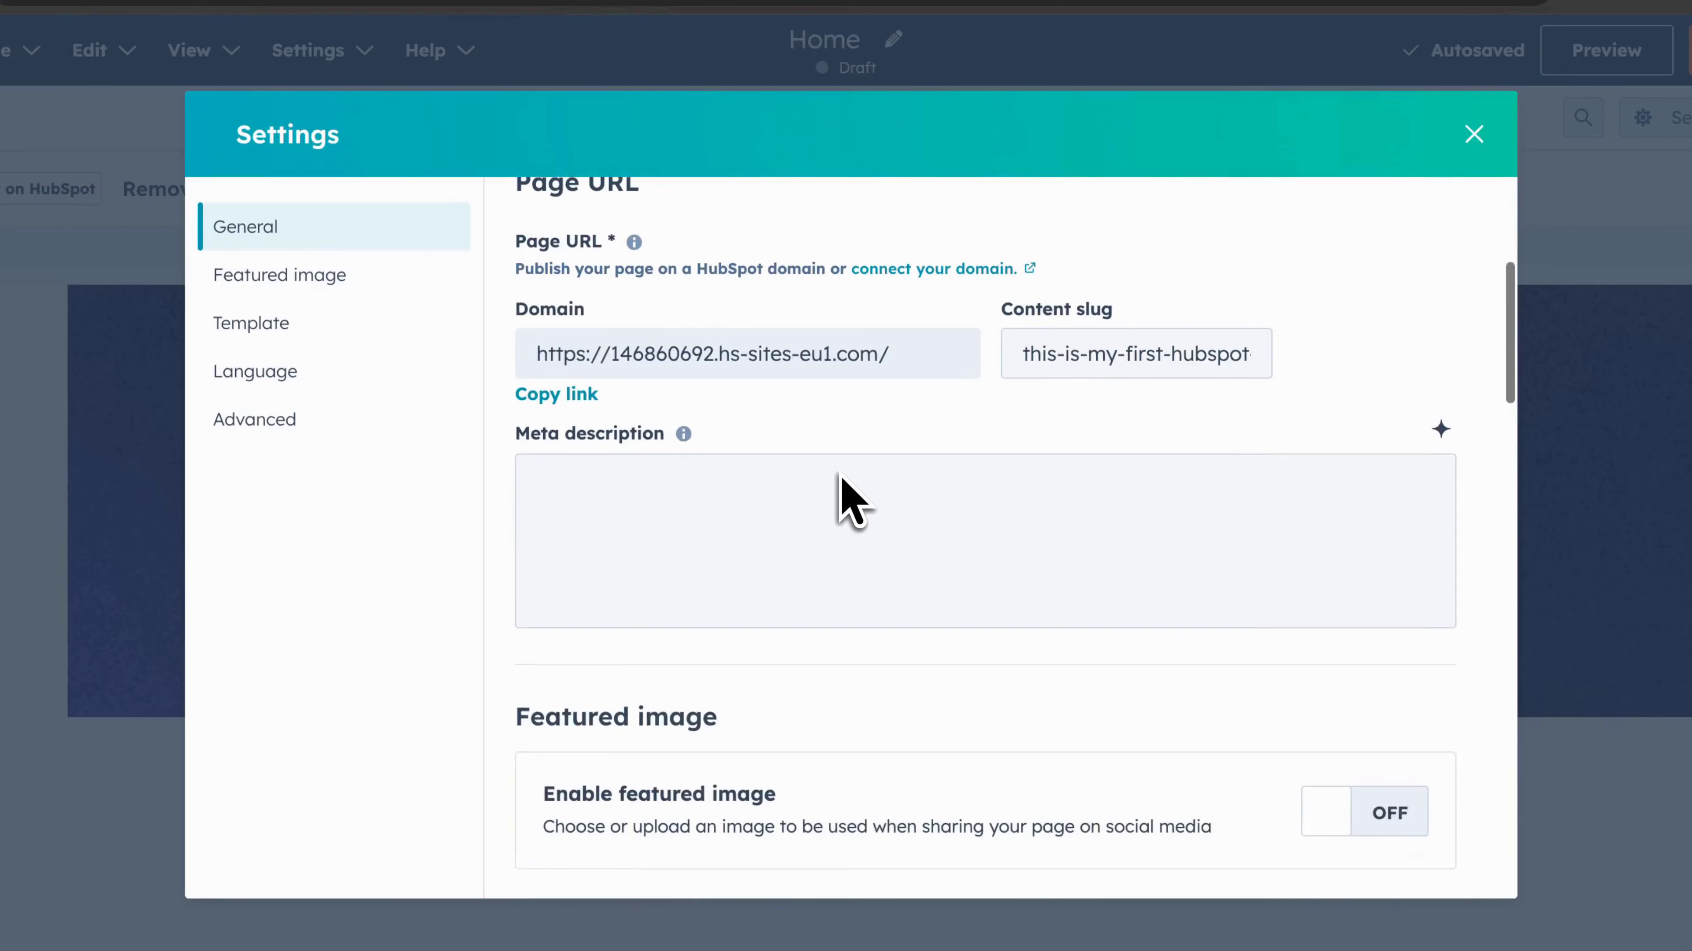
pyautogui.scroll(-1, 840, 476)
pyautogui.click(840, 478)
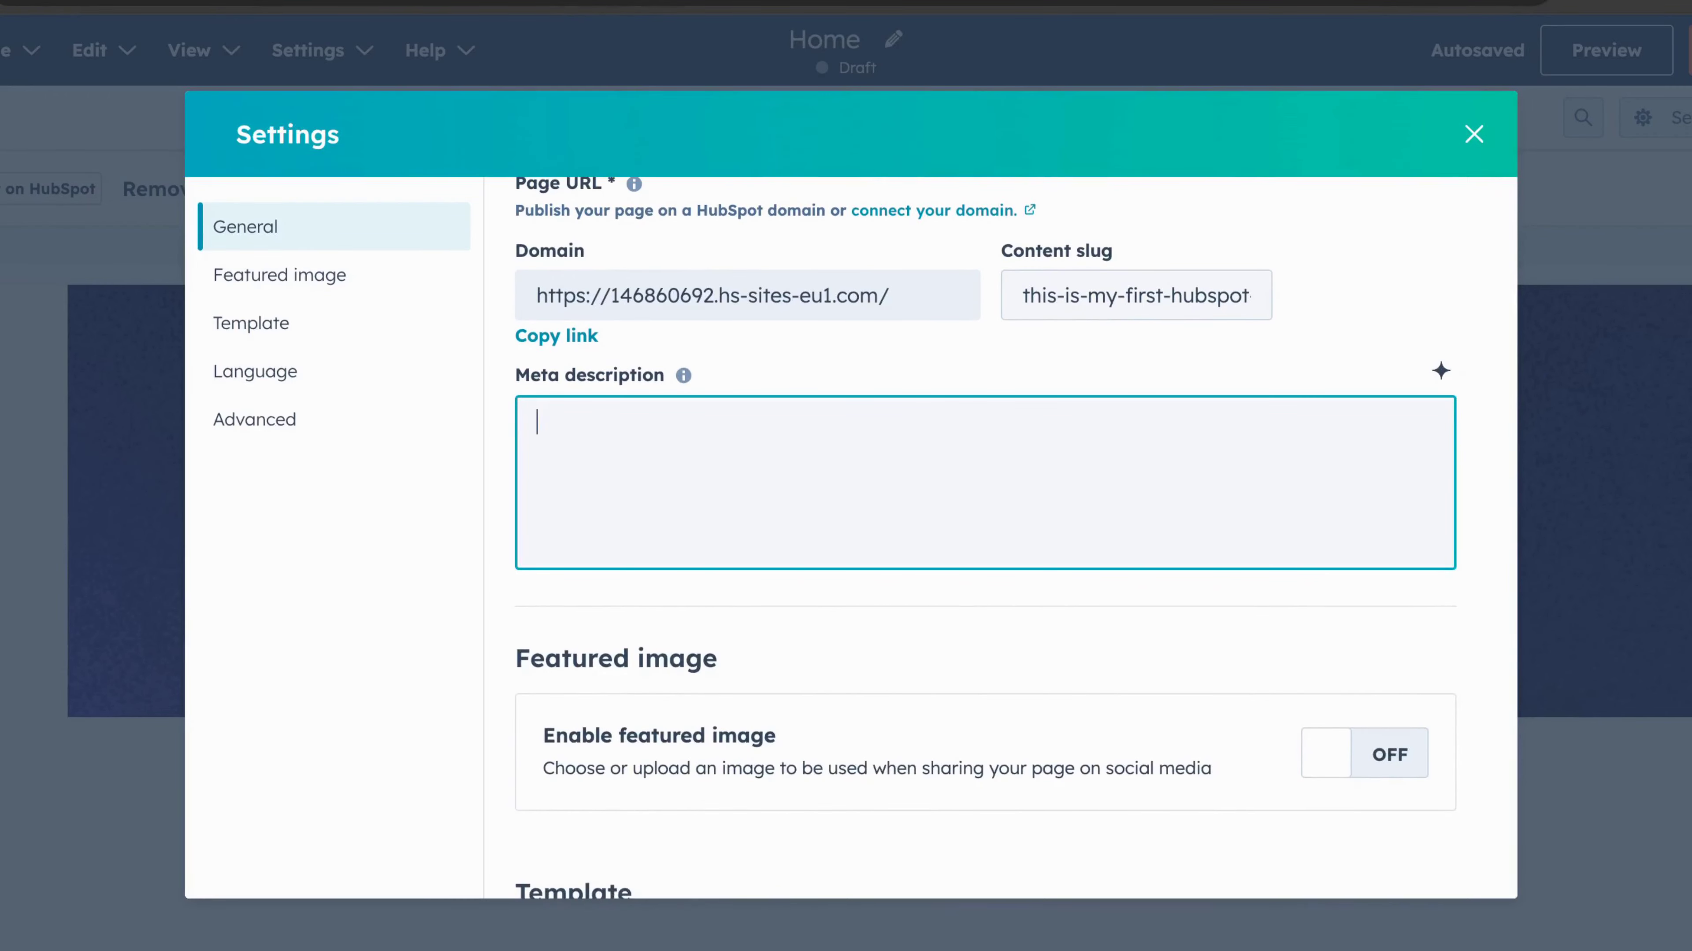
pyautogui.write('Here goes my met')
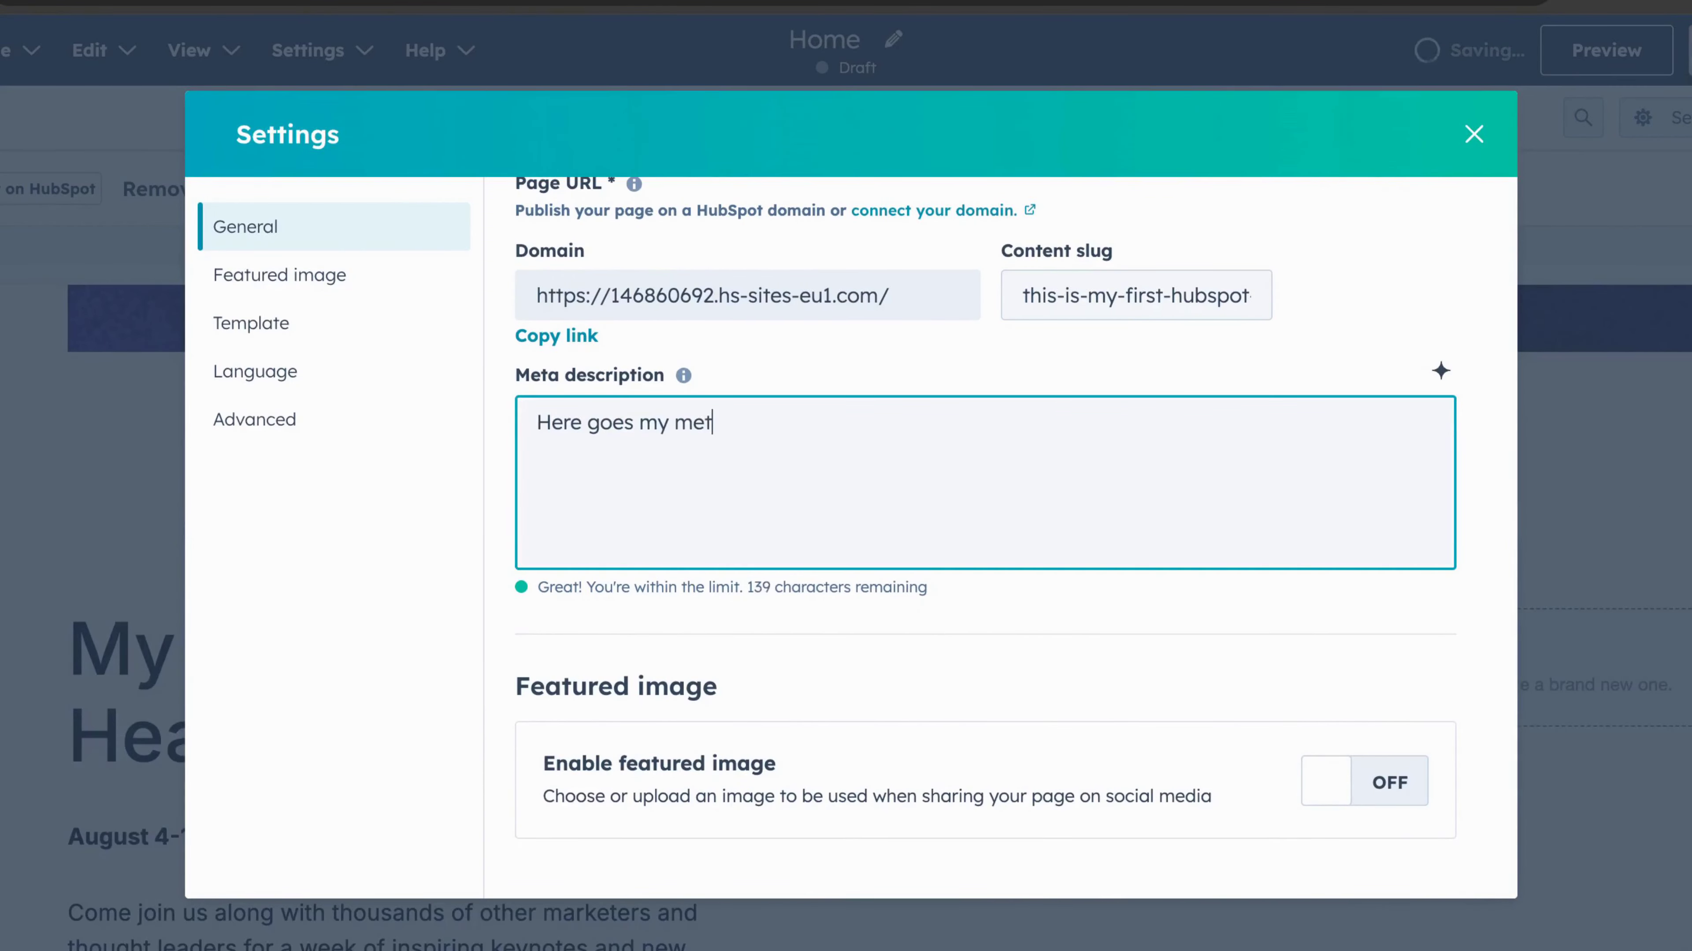
pyautogui.write('a description')
pyautogui.write('scription filled with SEO-friend')
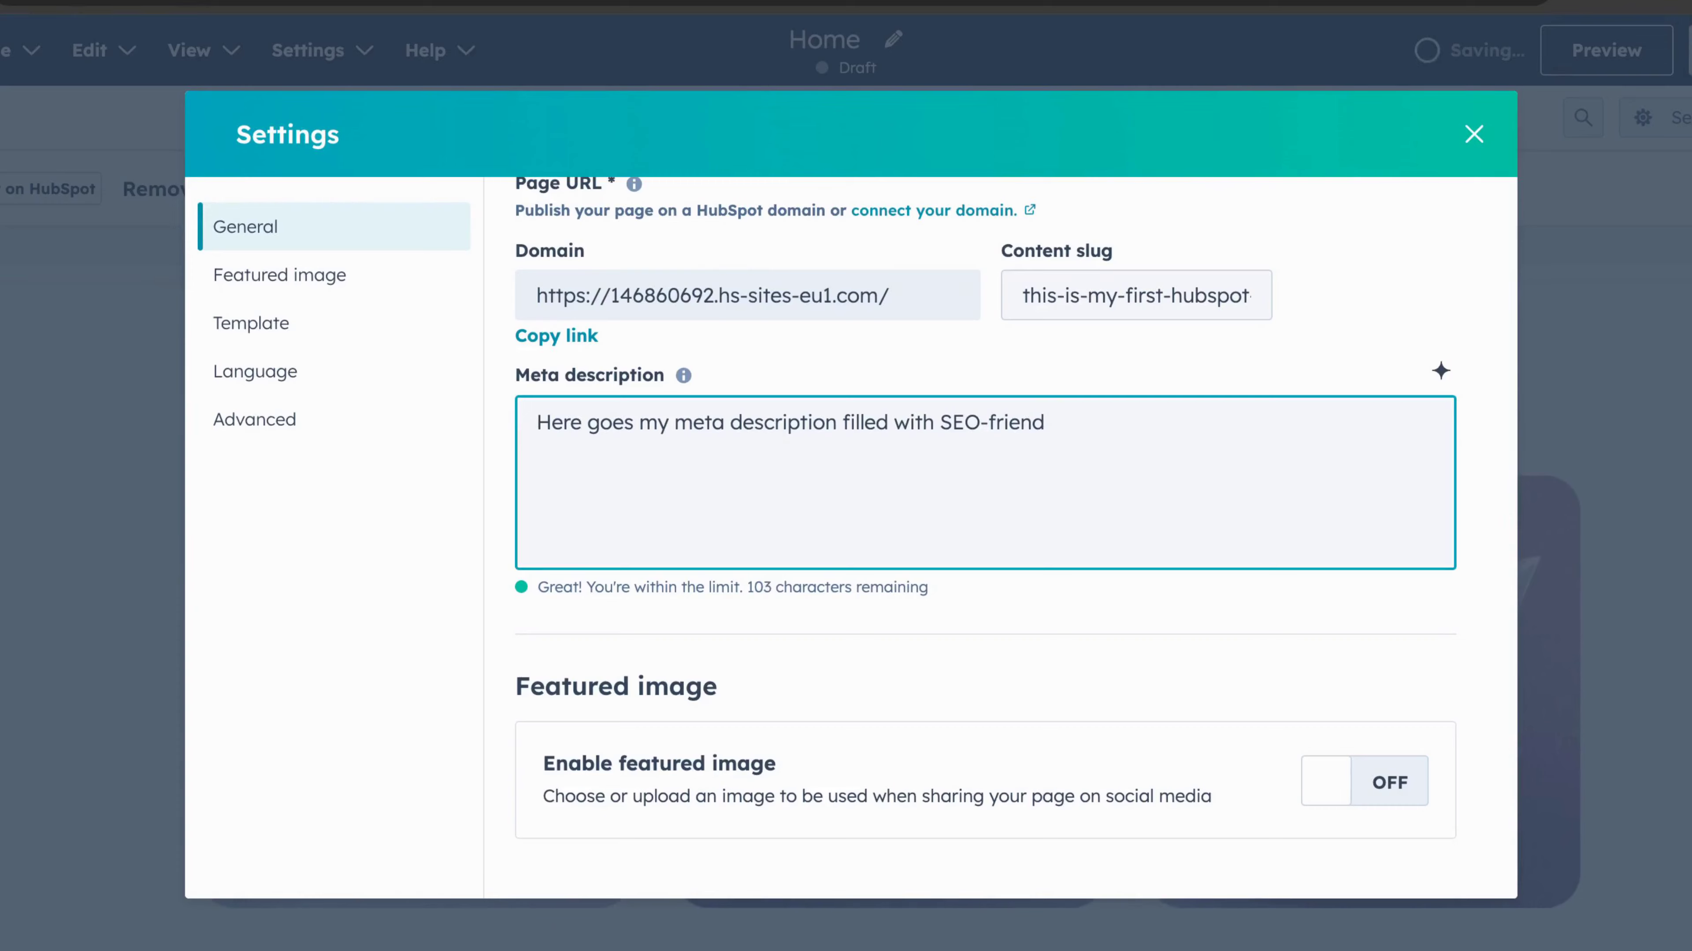
pyautogui.write('ly ')
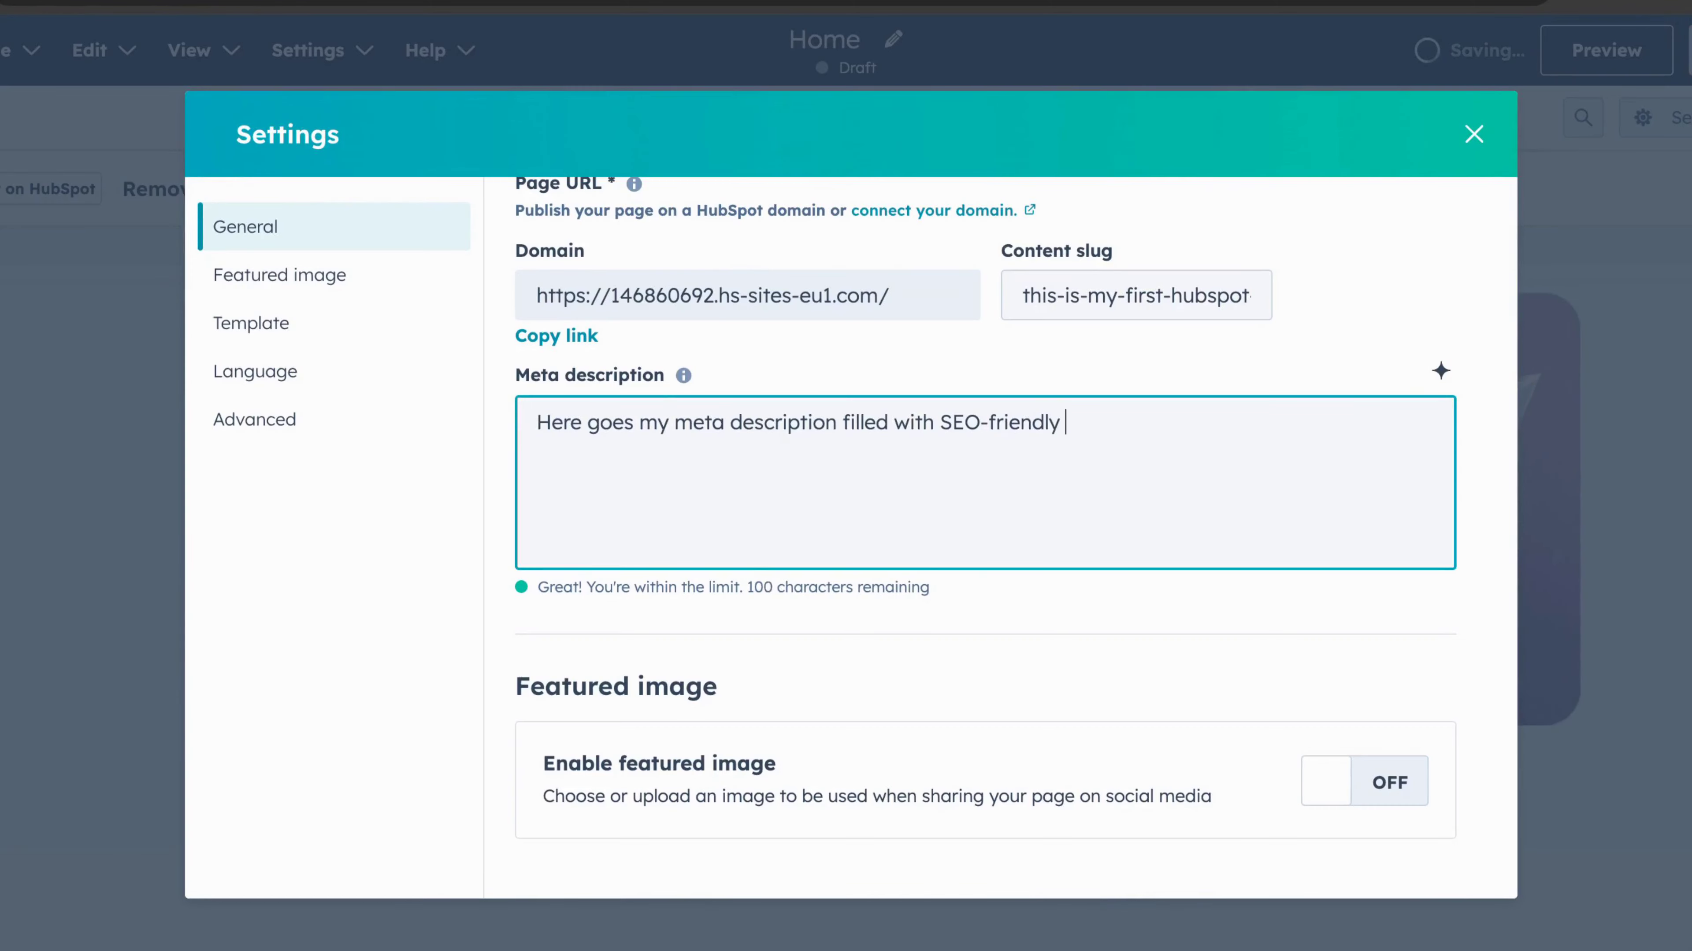
pyautogui.write('content and ')
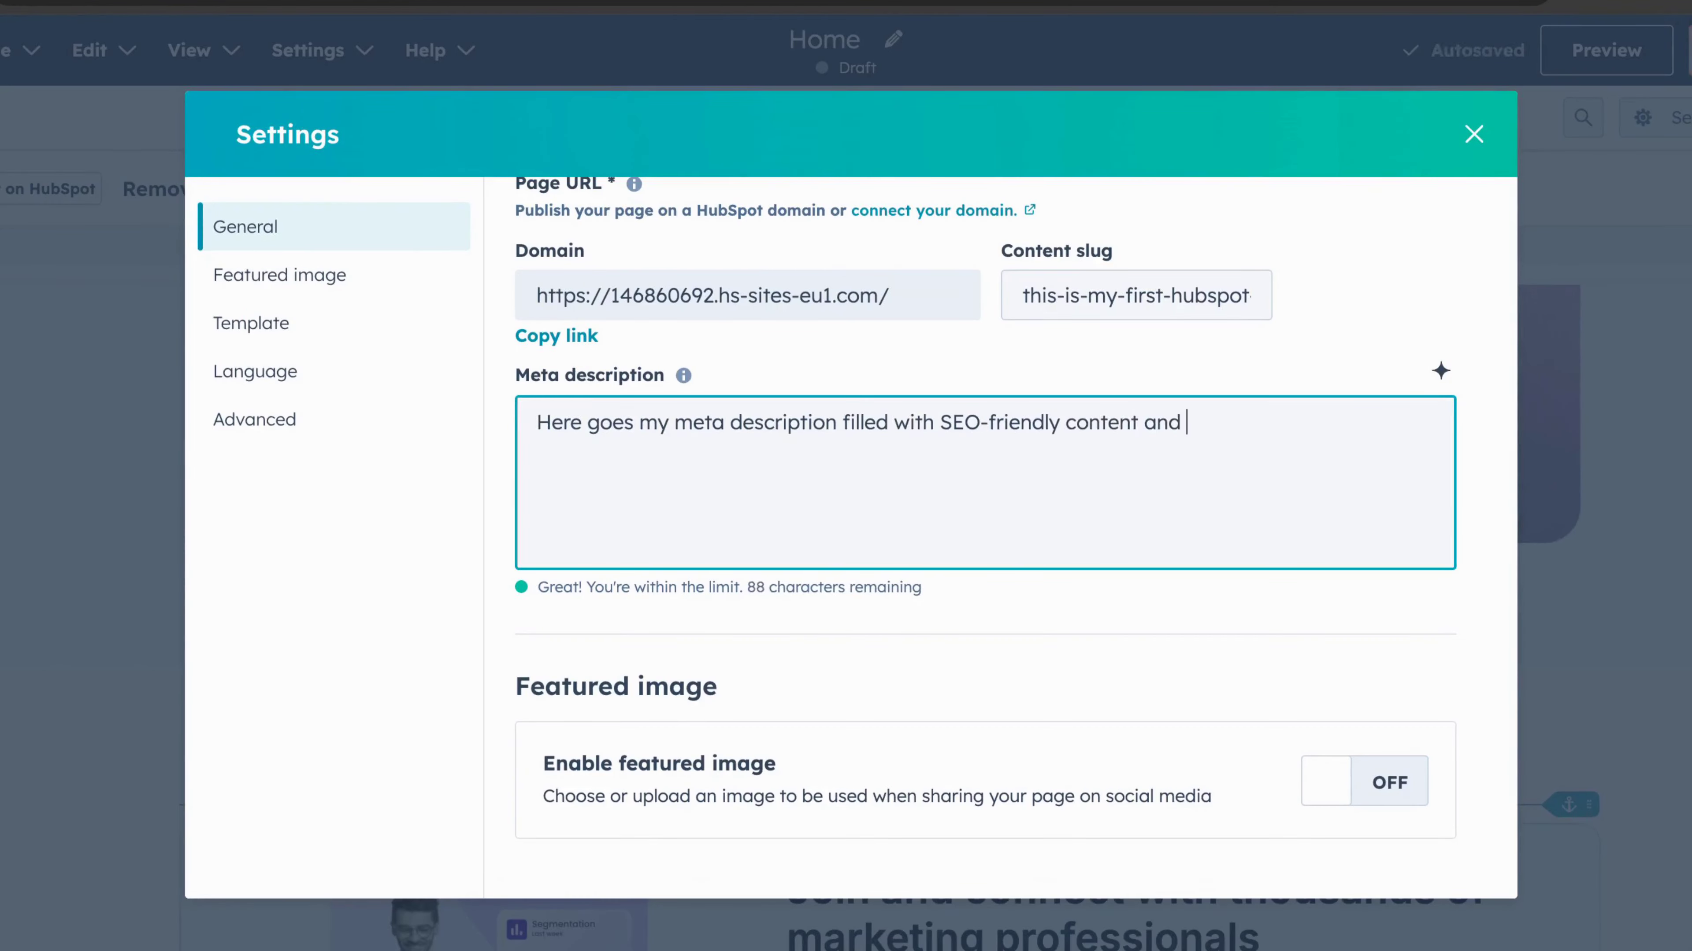
pyautogui.write('my primary keyword')
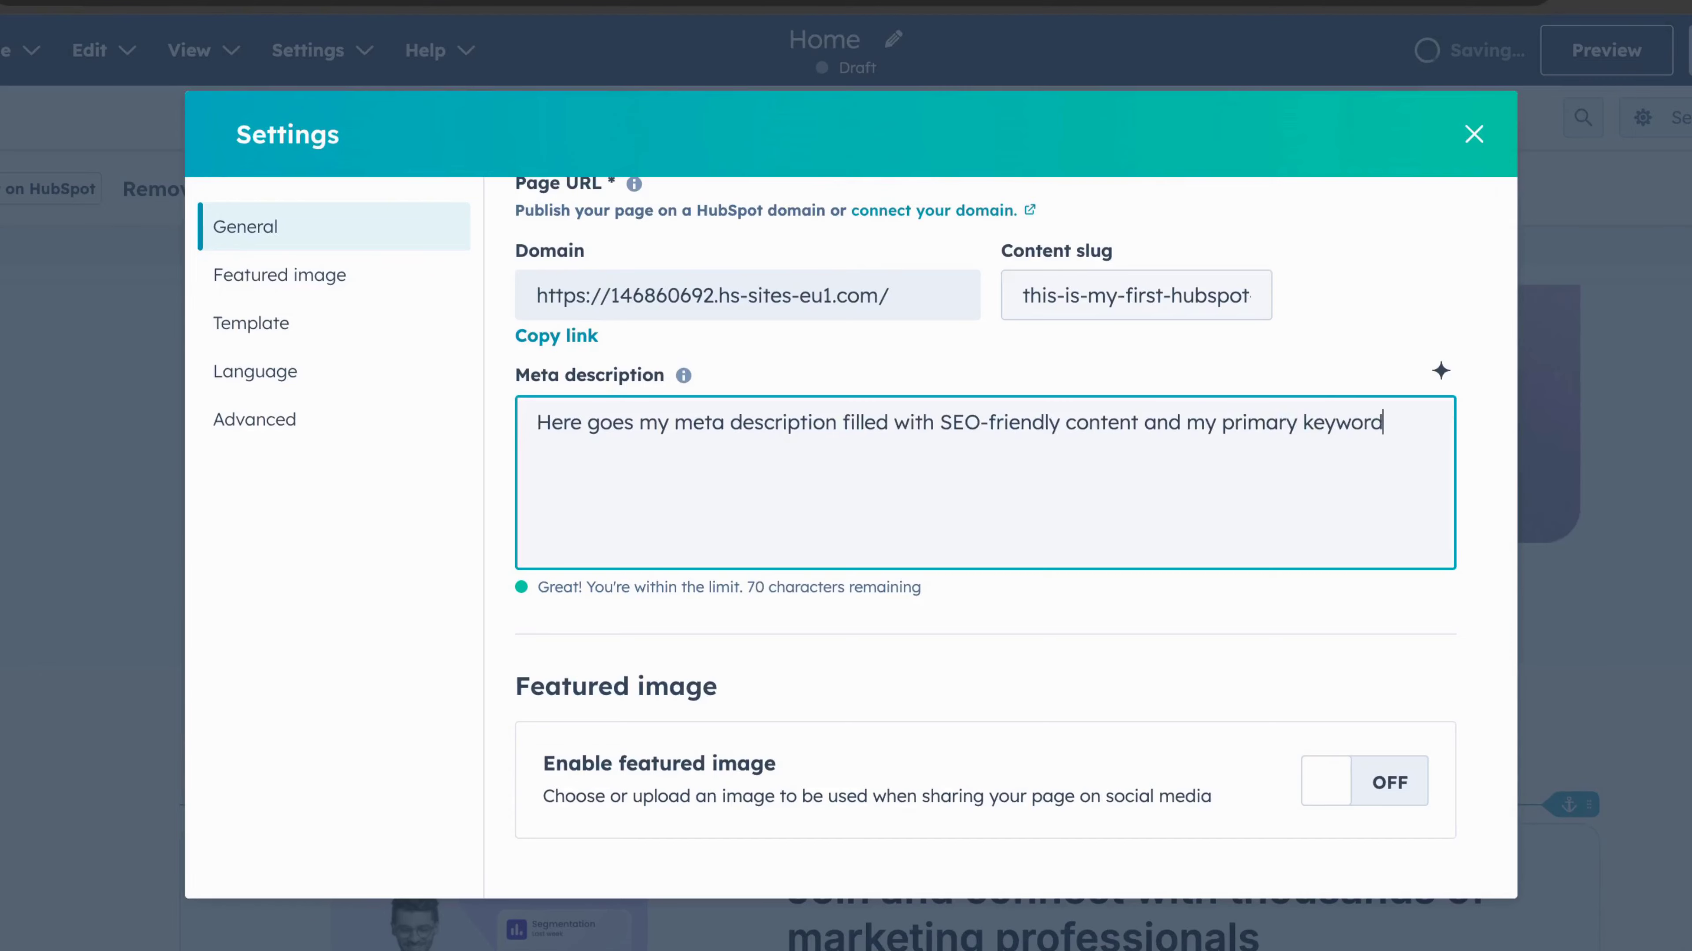
pyautogui.write('.')
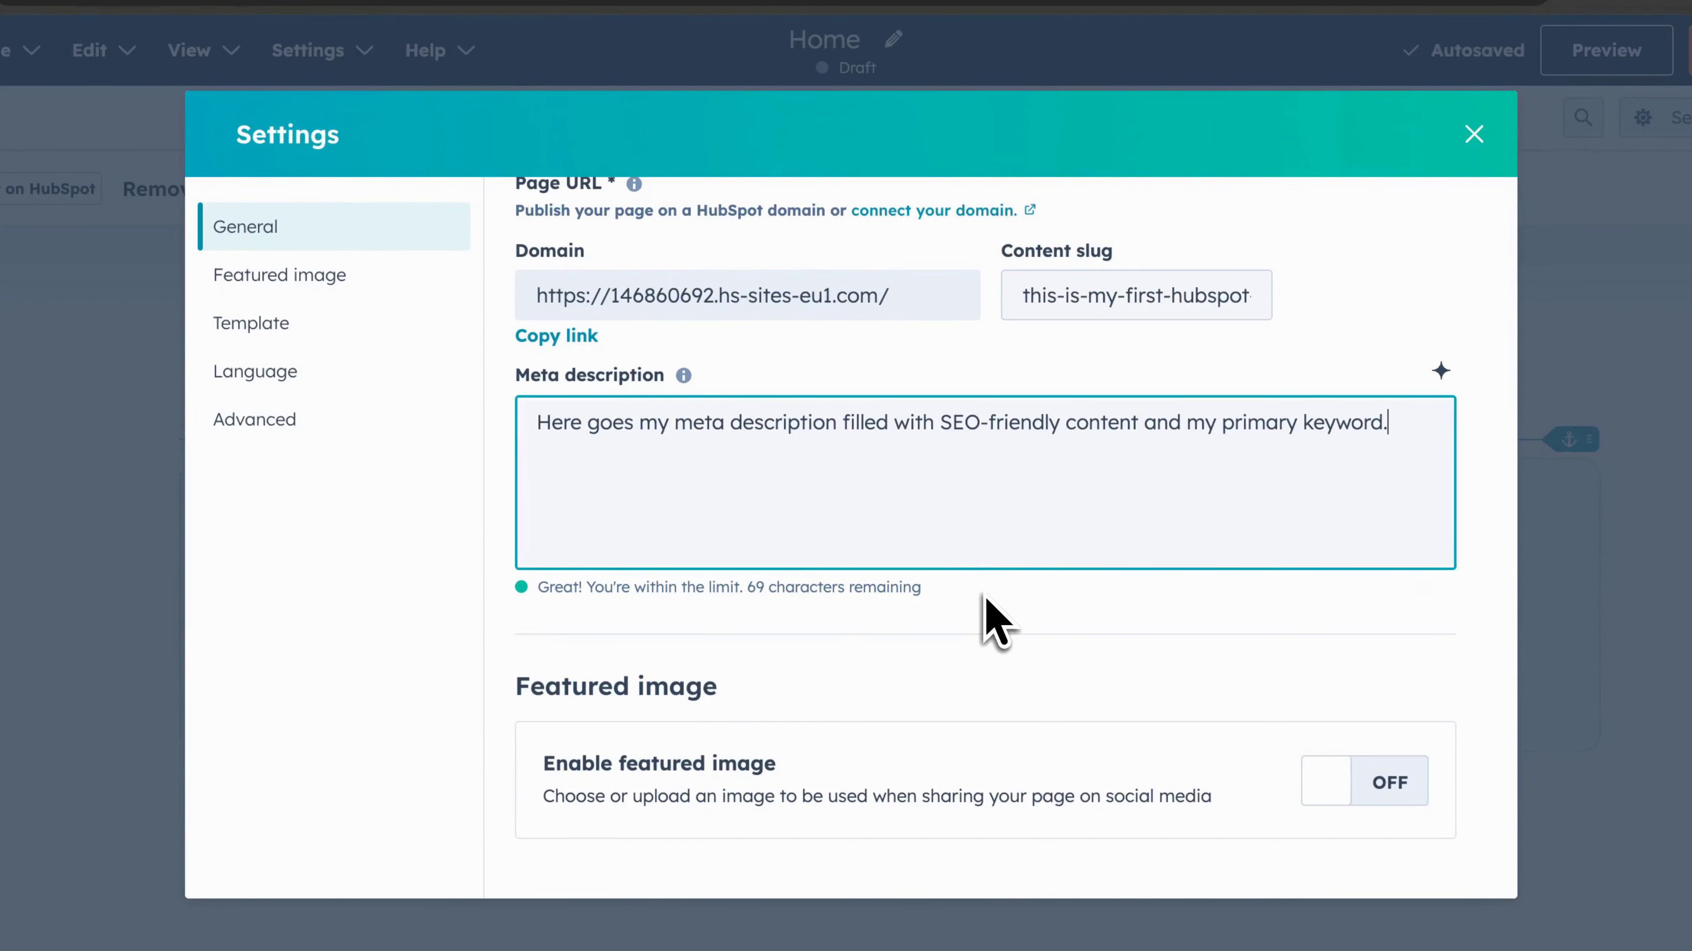
# Step: Enable the featured image for the page and upload campaign.png from the Assets folder
pyautogui.scroll(-5, 985, 603)
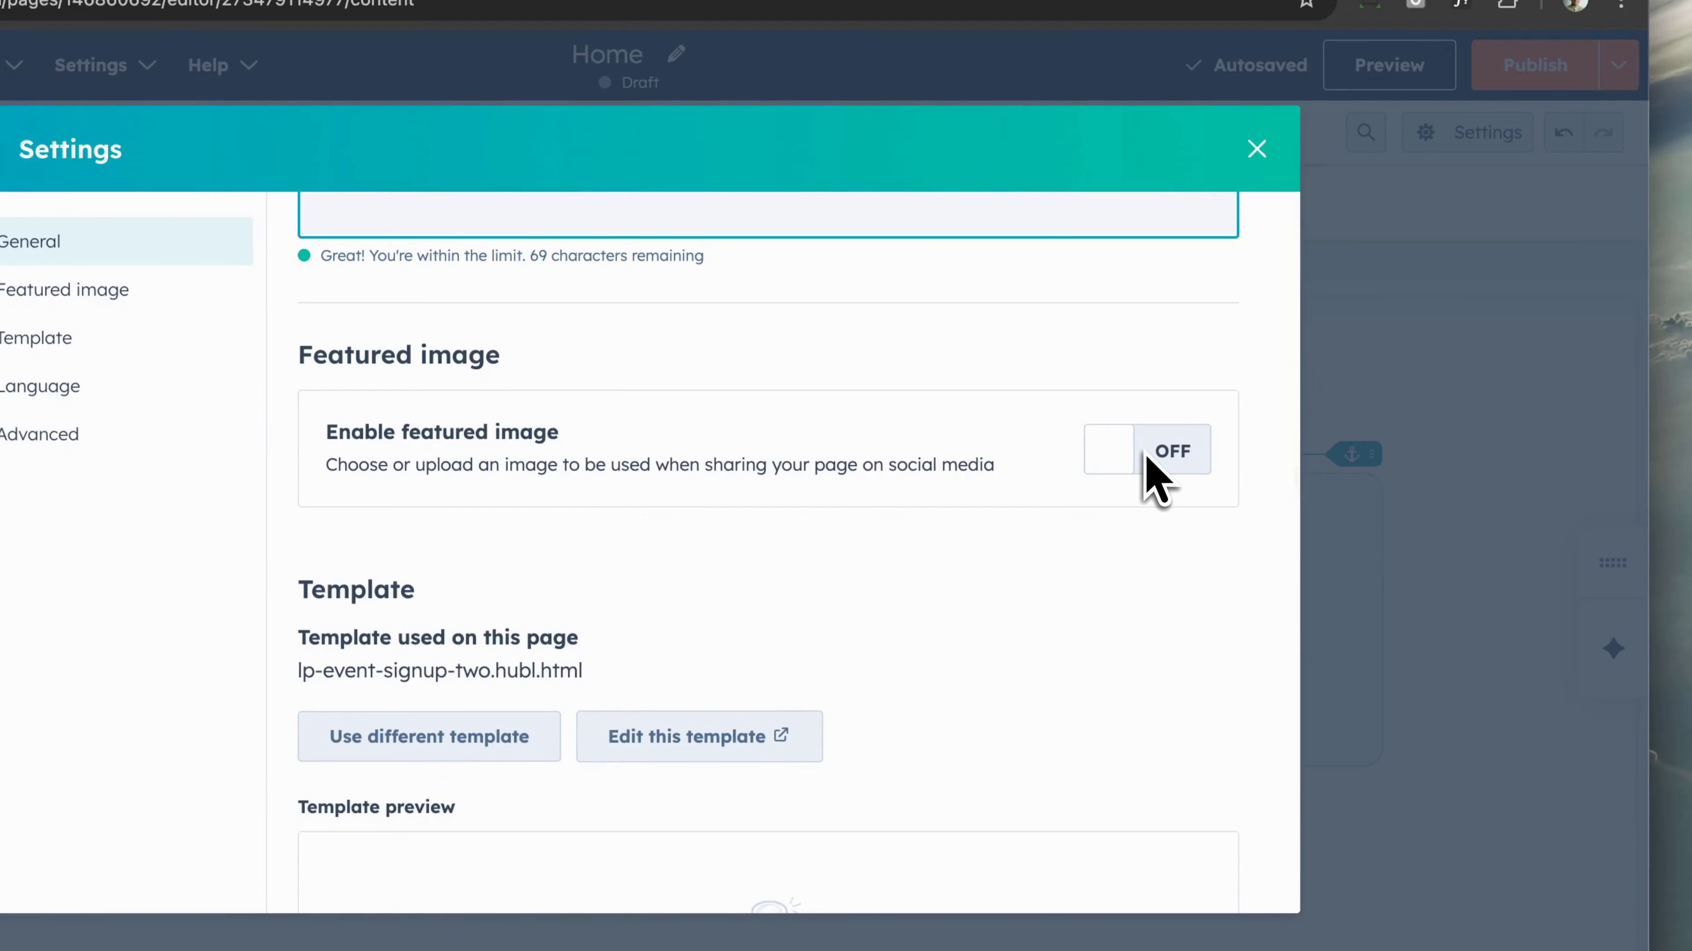
pyautogui.click(1146, 456)
pyautogui.click(732, 545)
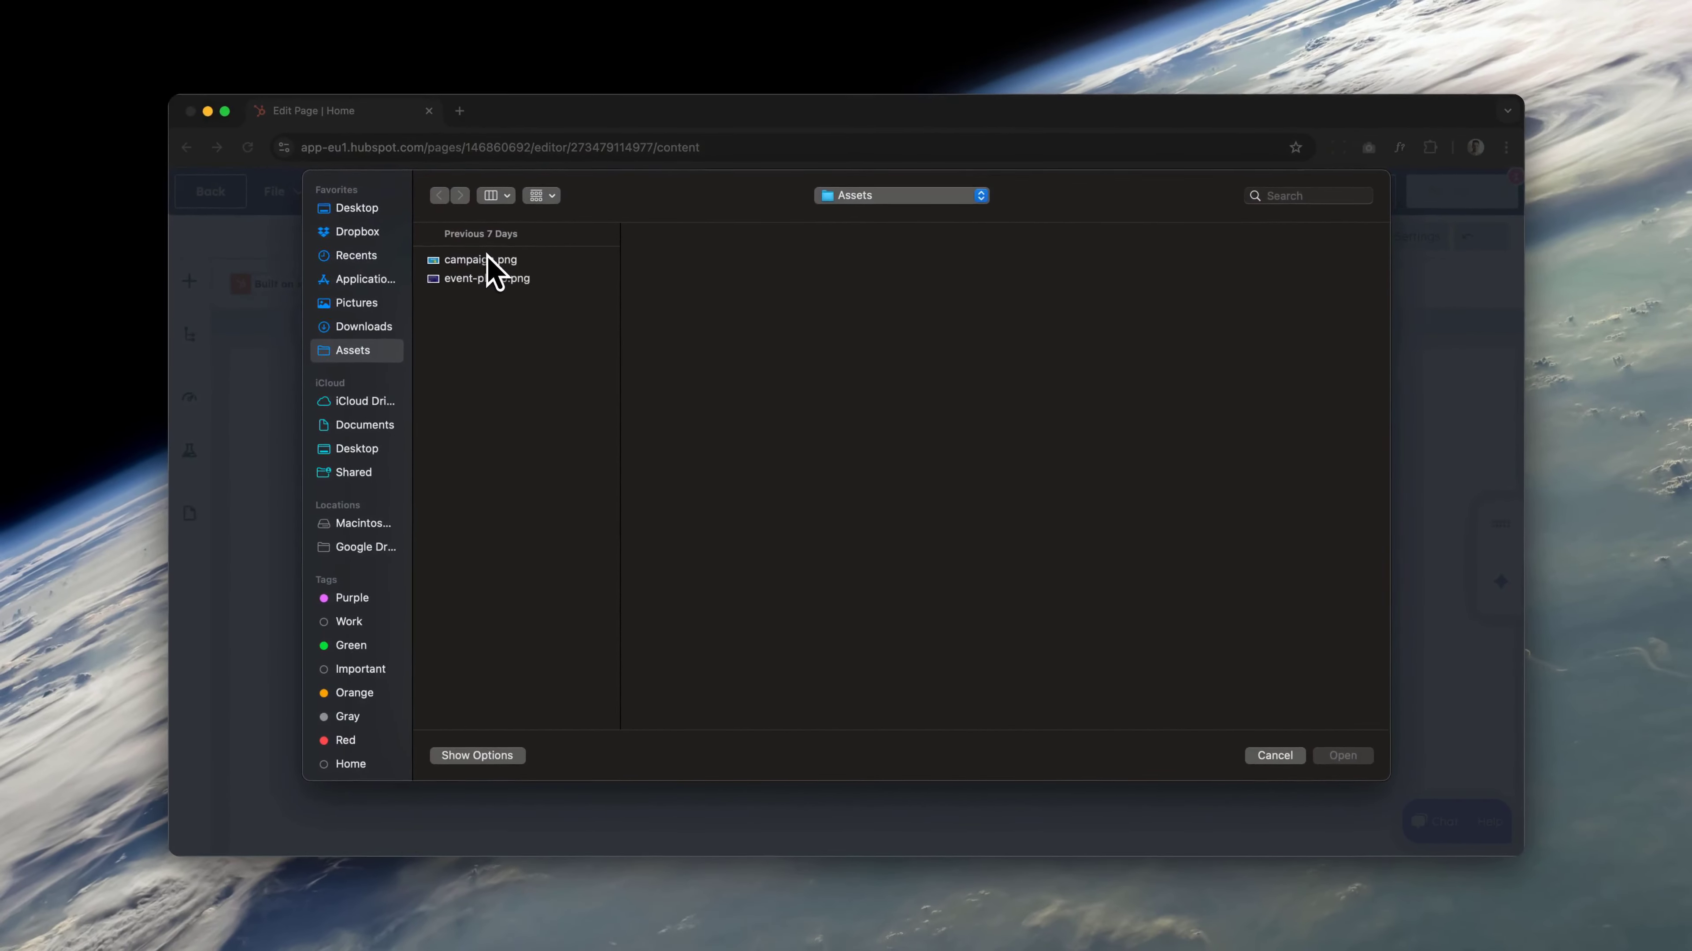
pyautogui.doubleClick(487, 259)
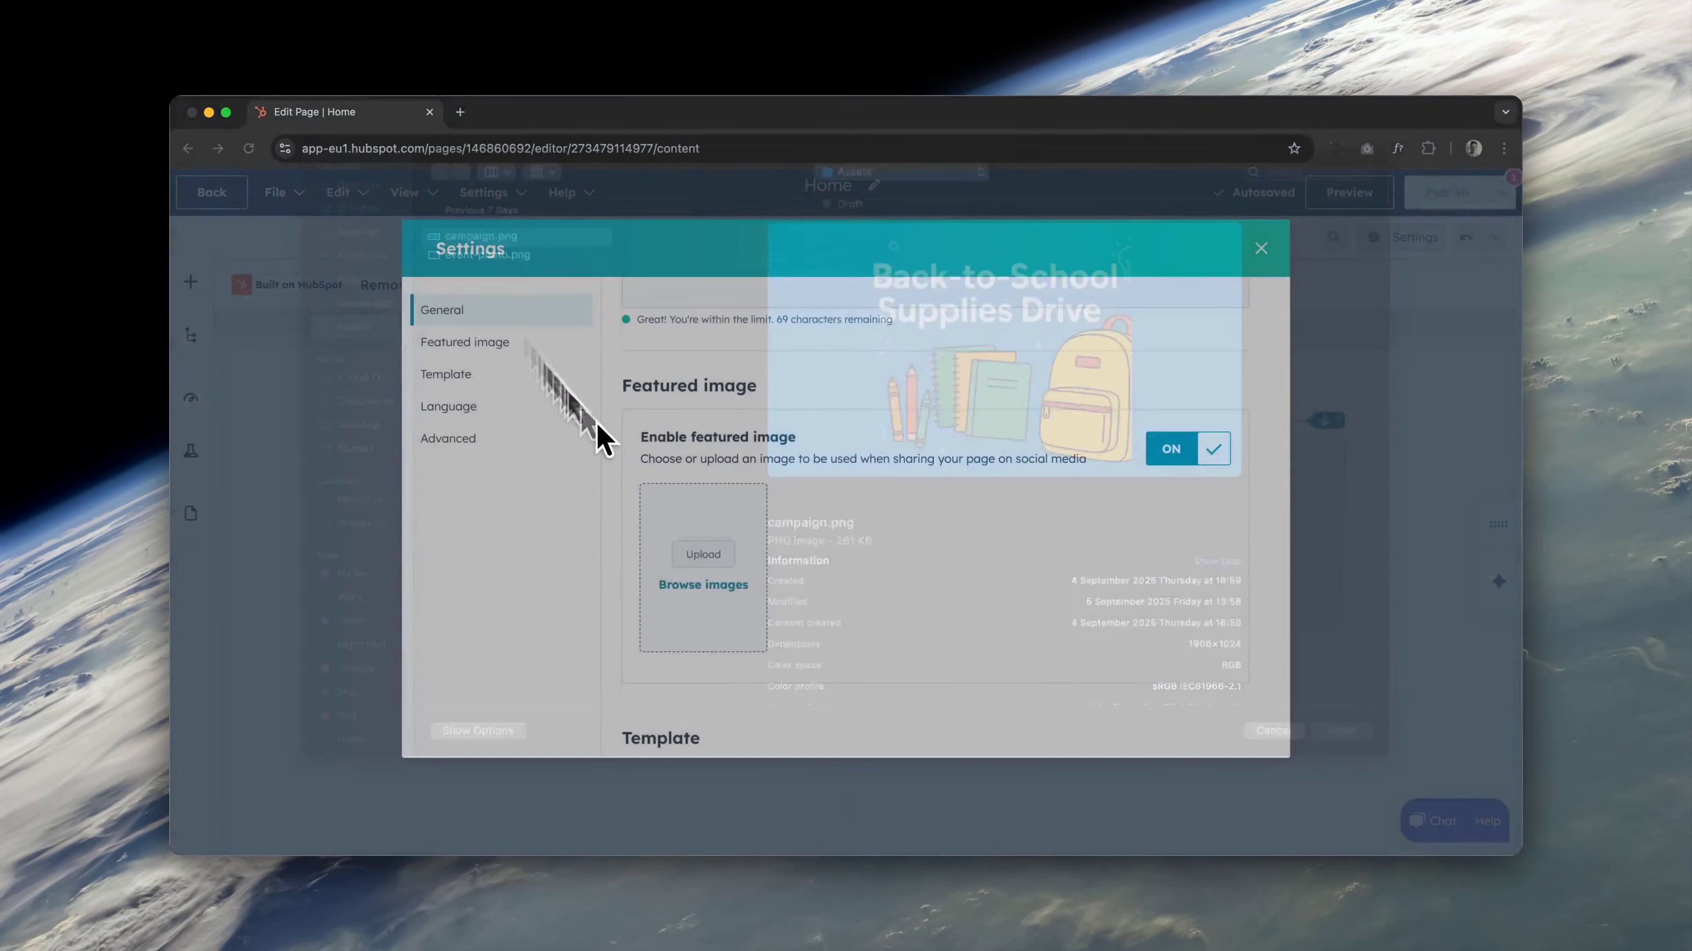
# Step: Look through the remaining template, language and advanced page settings, and publish the page
pyautogui.scroll(-10, 796, 608)
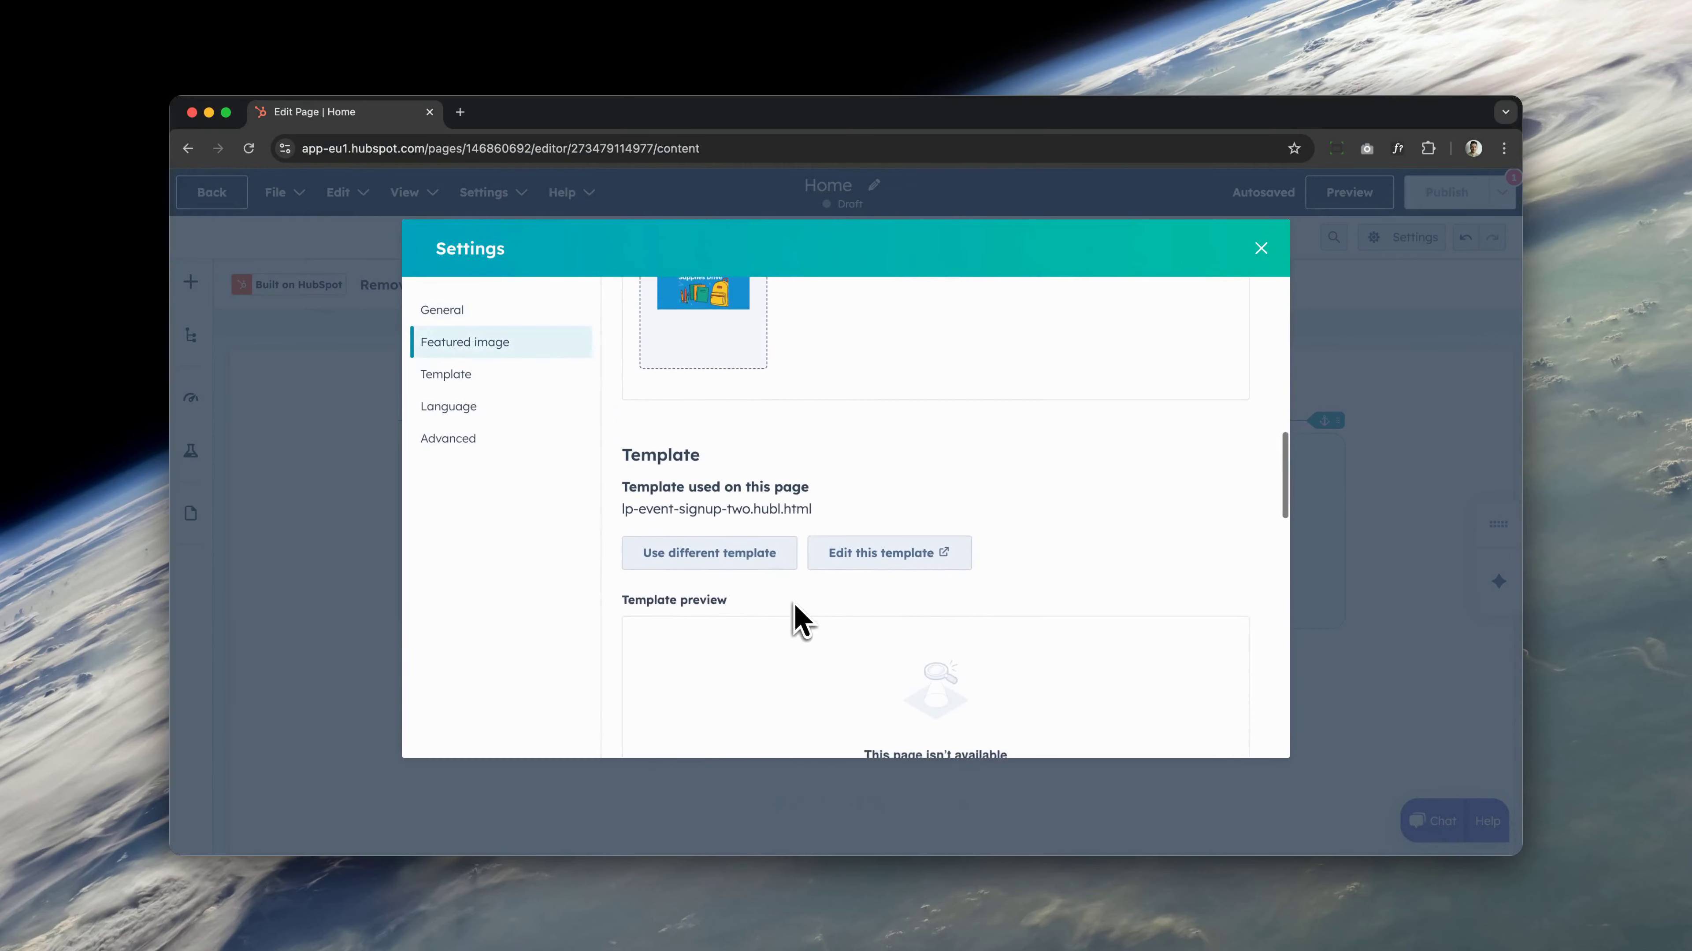
pyautogui.scroll(-6, 796, 607)
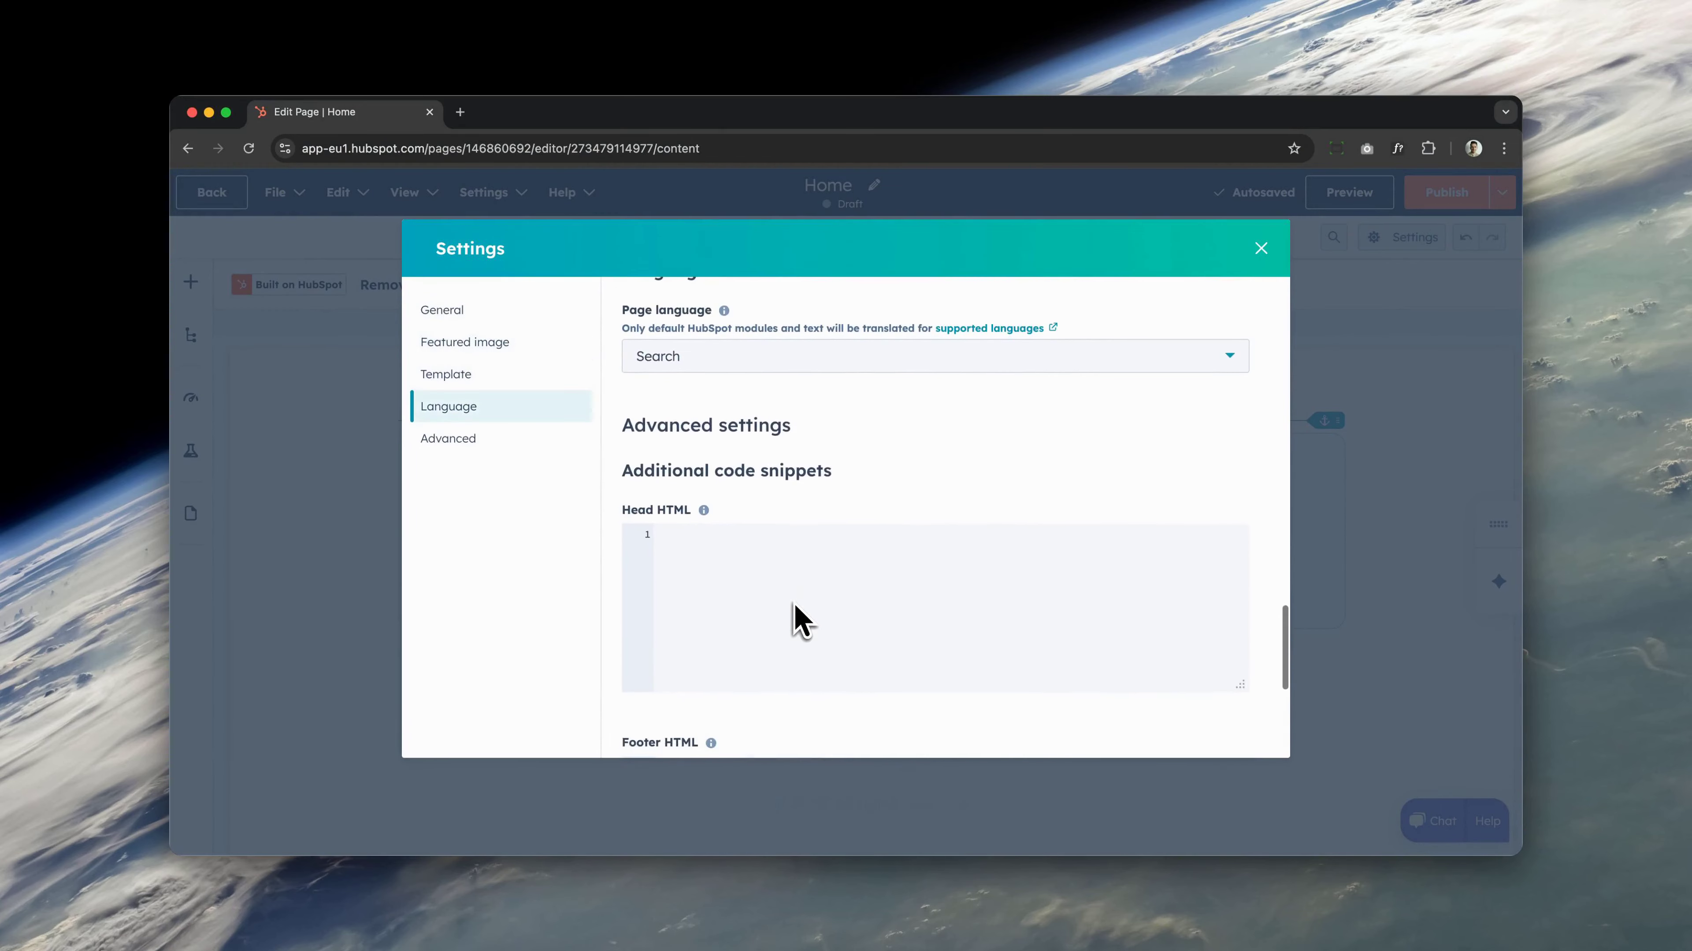
pyautogui.scroll(-5, 794, 603)
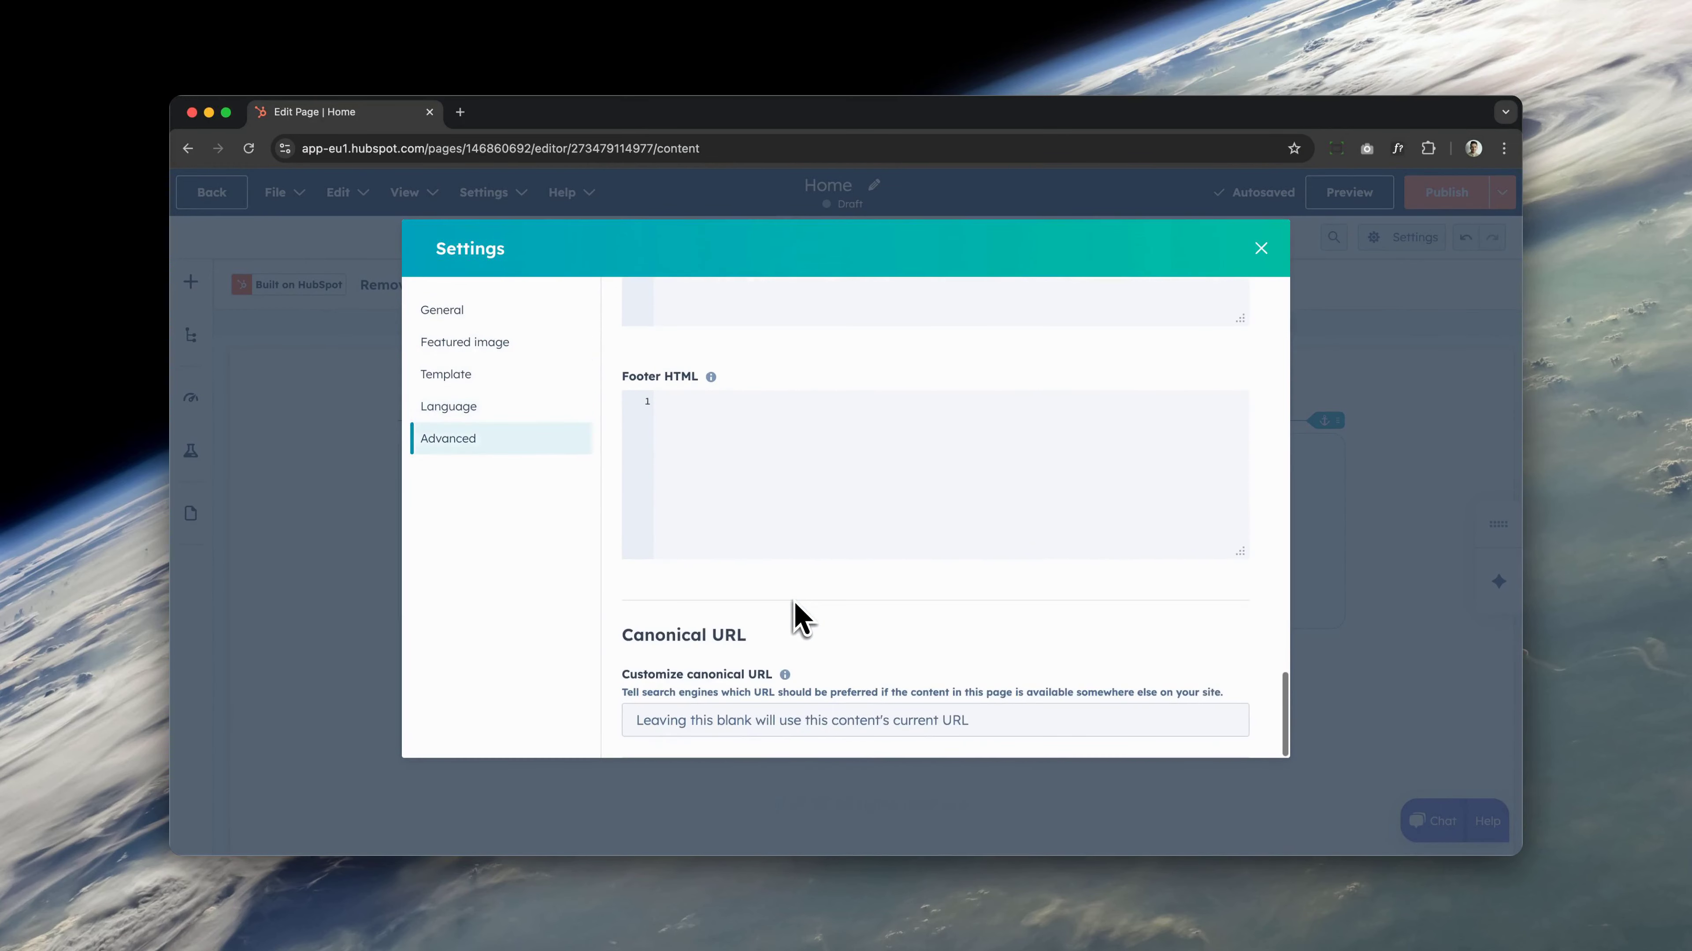
pyautogui.click(1260, 248)
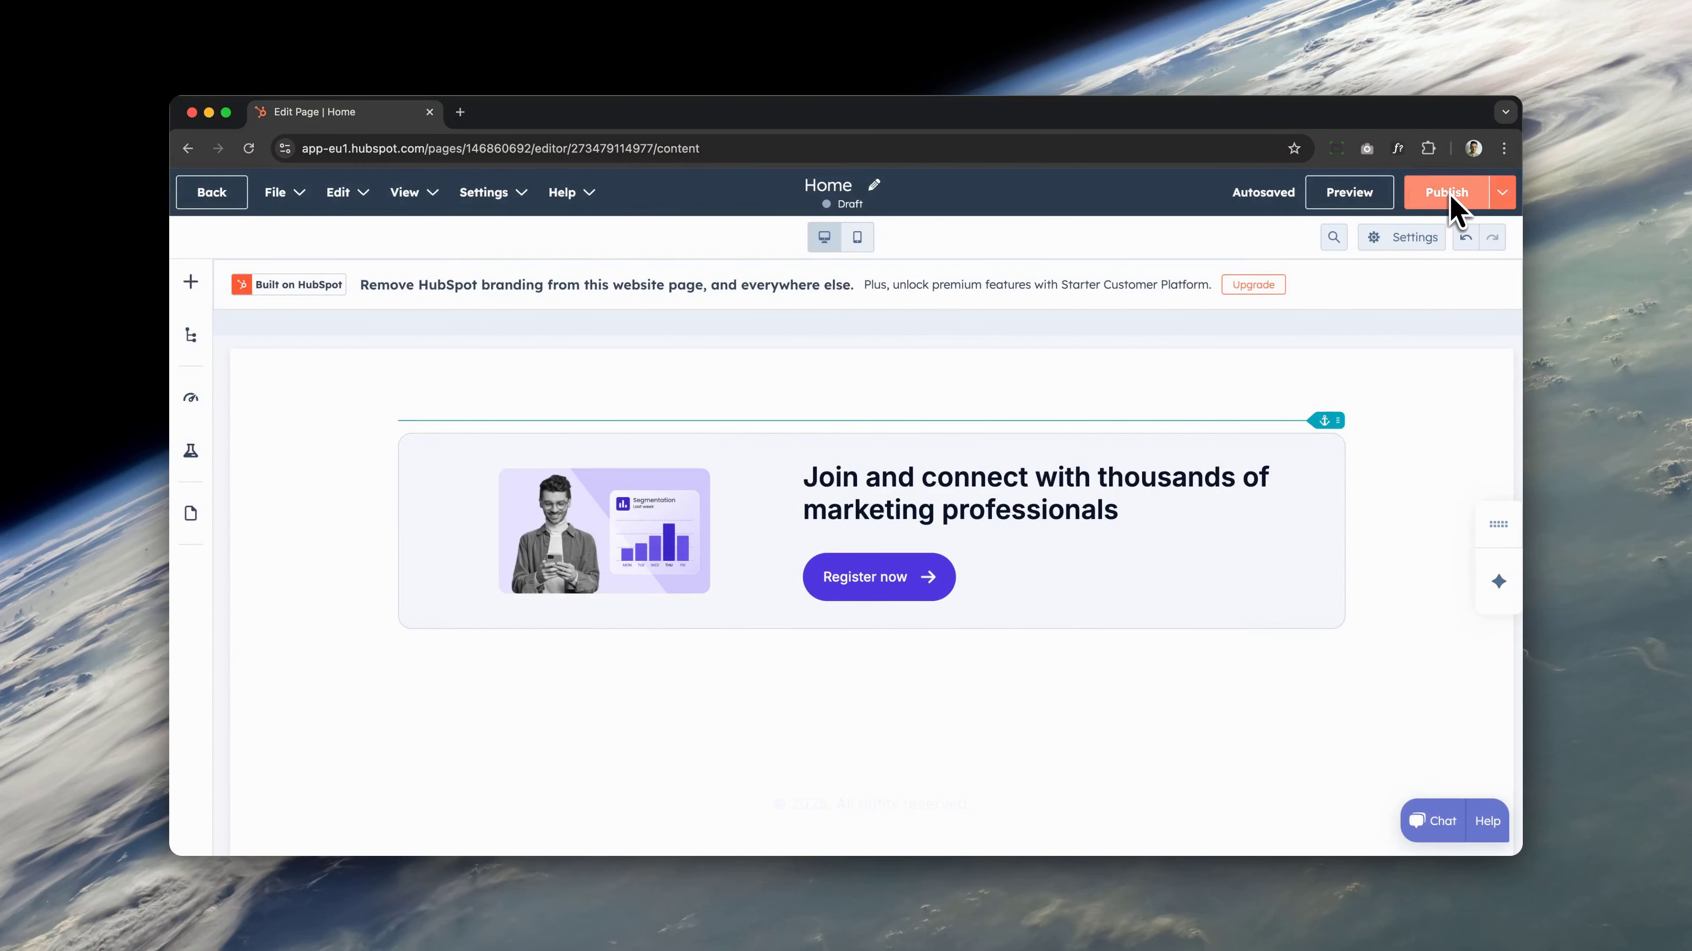
pyautogui.click(1448, 195)
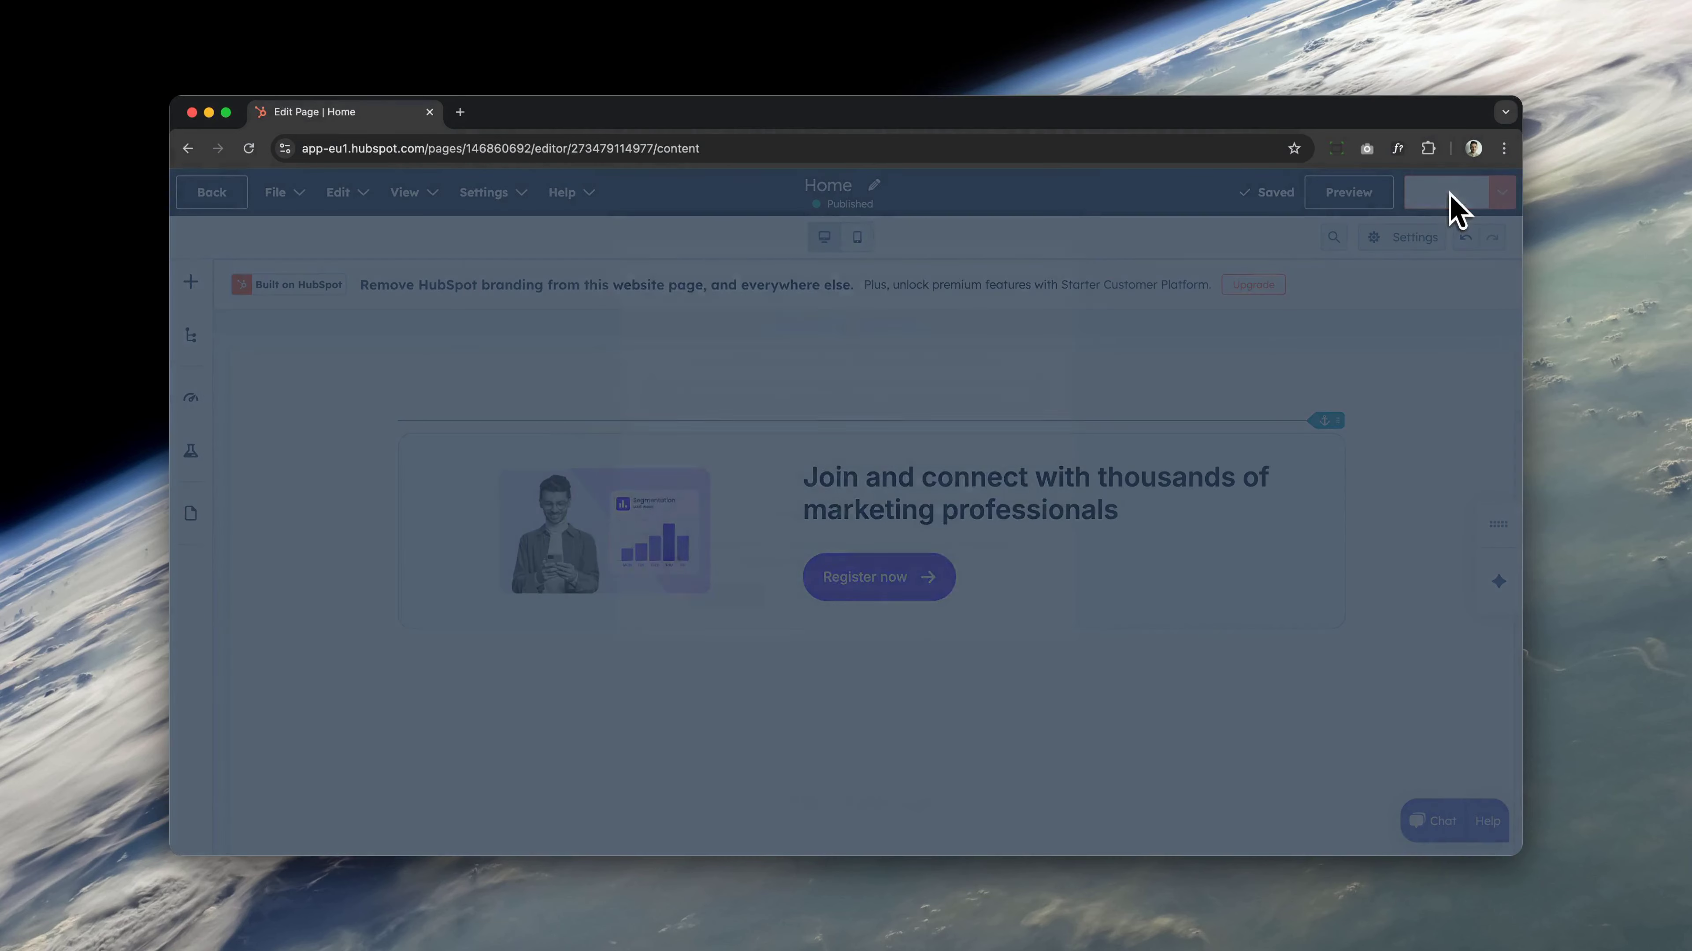